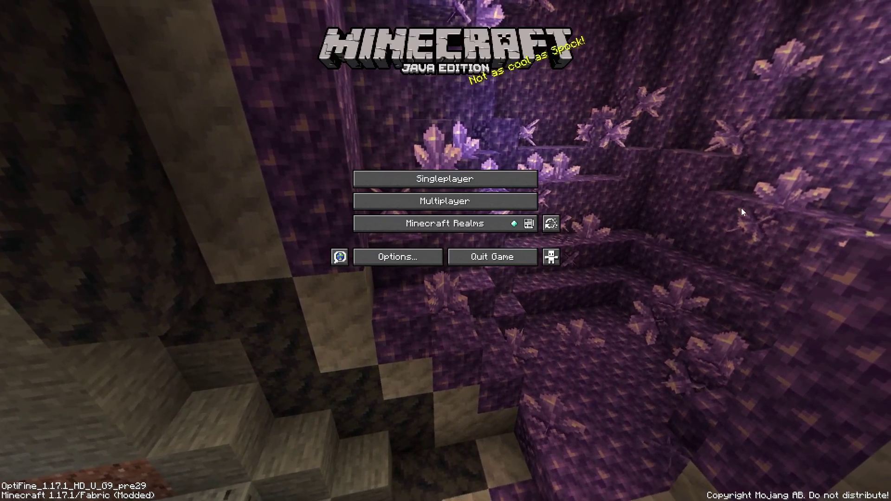
Step: Create a new singleplayer world in Creative mode with the default name New World
{"action": "left_click", "coordinate": [445, 181]}
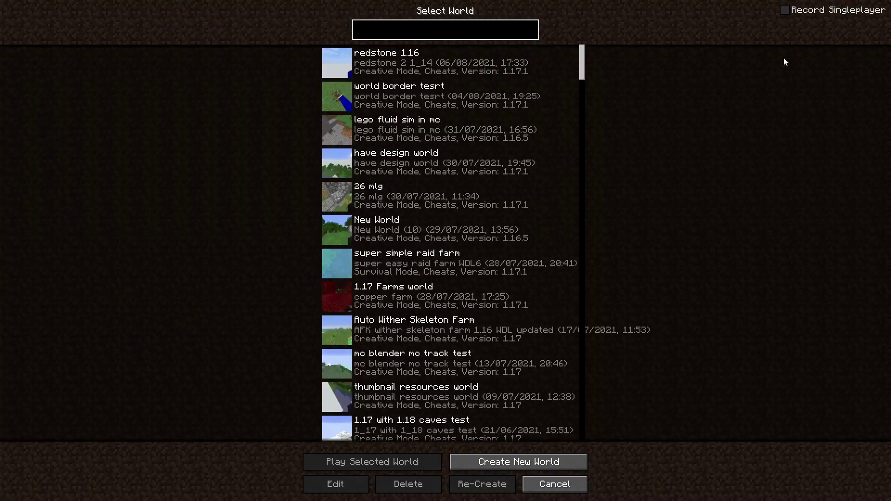
{"action": "left_click", "coordinate": [538, 461]}
{"action": "left_click", "coordinate": [402, 108]}
{"action": "left_click", "coordinate": [427, 100]}
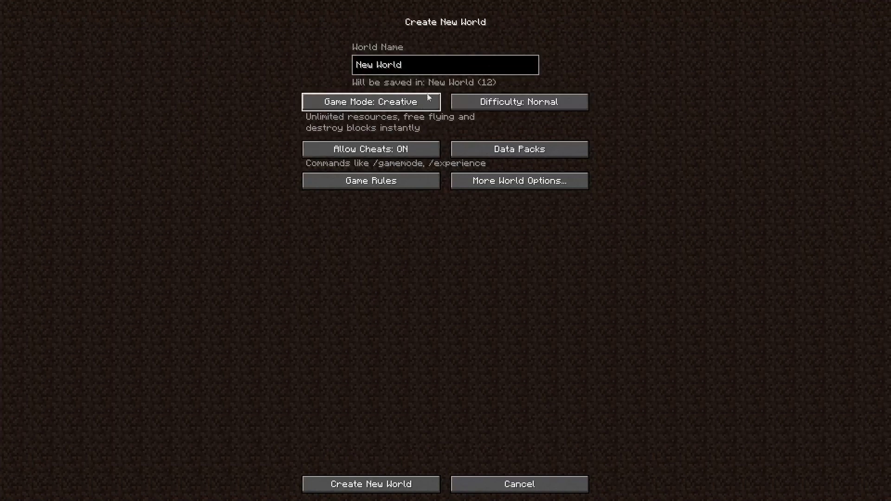
{"action": "left_click", "coordinate": [396, 491]}
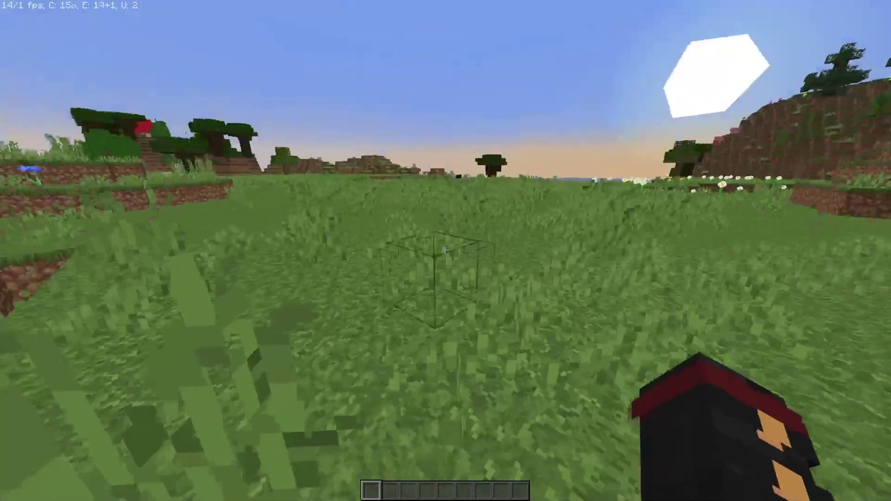
Step: Walk out onto the open grass and get the selection wand with the command //wand
{"action": "key", "text": "w"}
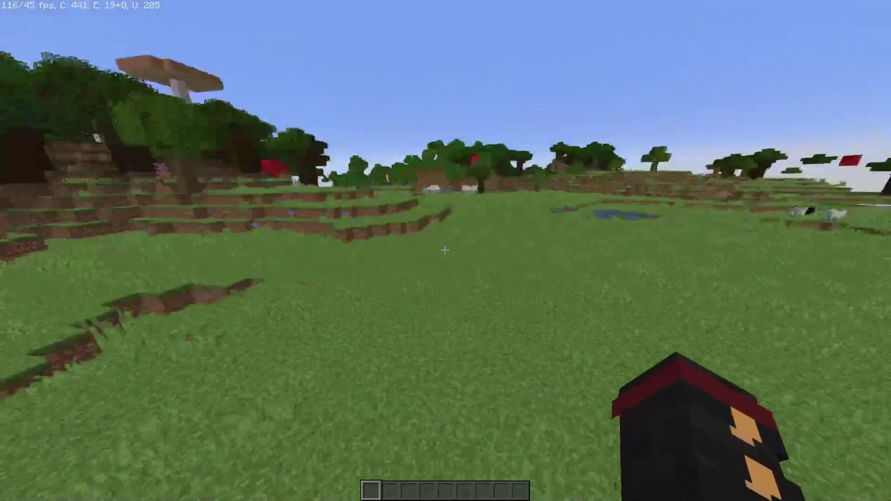
{"action": "type", "text": "//wand"}
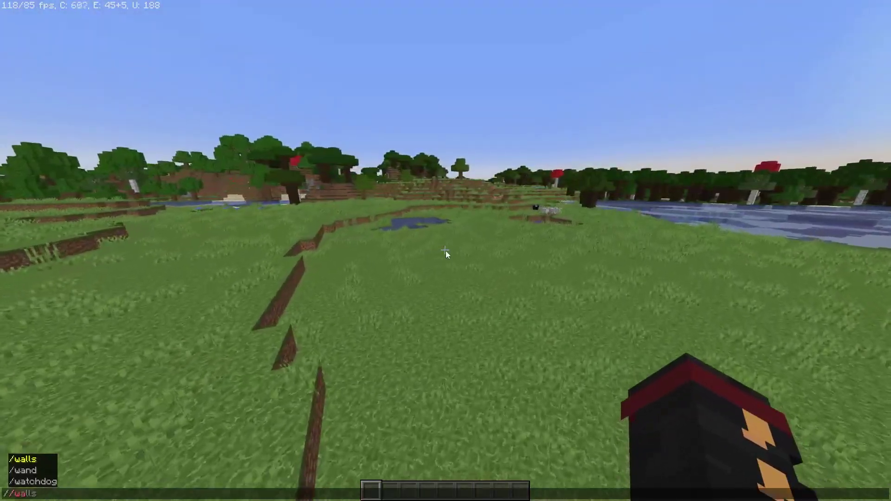
{"action": "key", "text": "Return"}
Step: Mark opposite ground corners at (124, 63, -241) and (108, 63, -256) and fill the selection with //set stone
{"action": "key", "text": "w"}
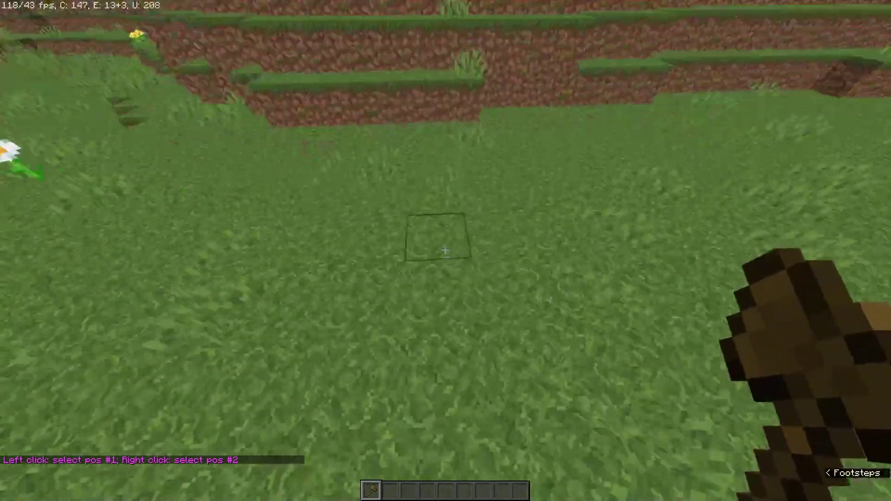
{"action": "left_click", "coordinate": [444, 250]}
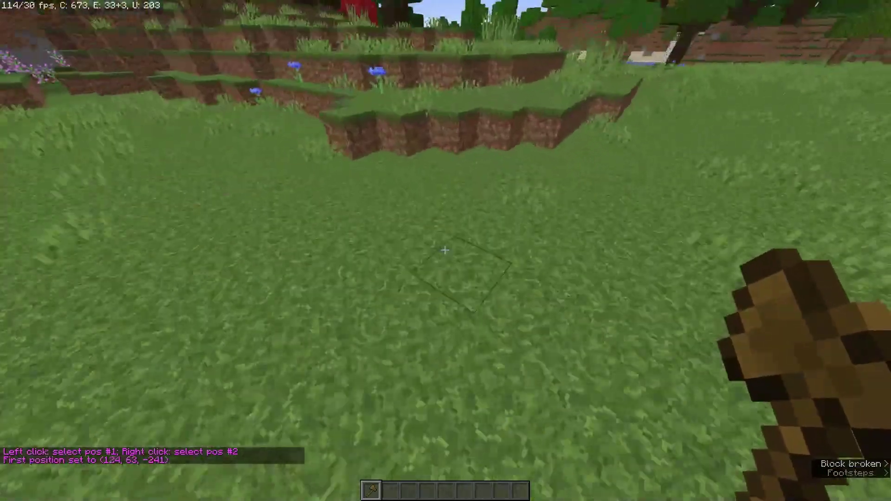
{"action": "right_click", "coordinate": [445, 250]}
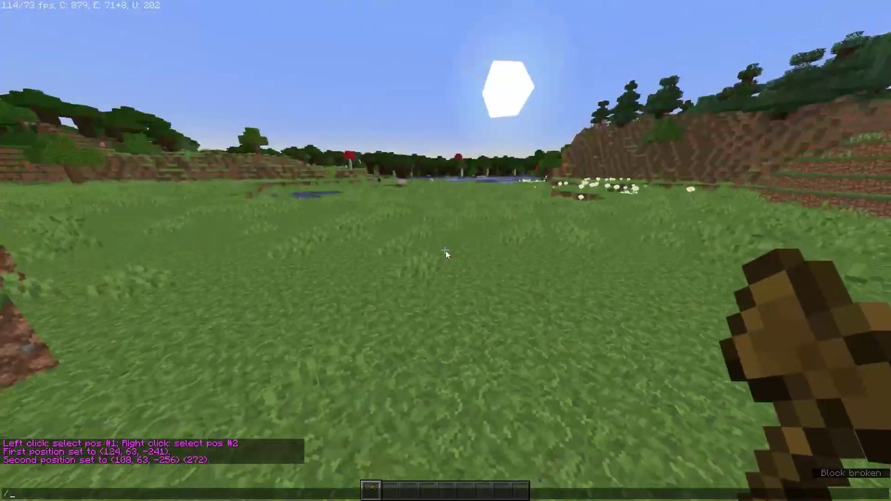
{"action": "key", "text": "slash"}
{"action": "type", "text": "/set stone"}
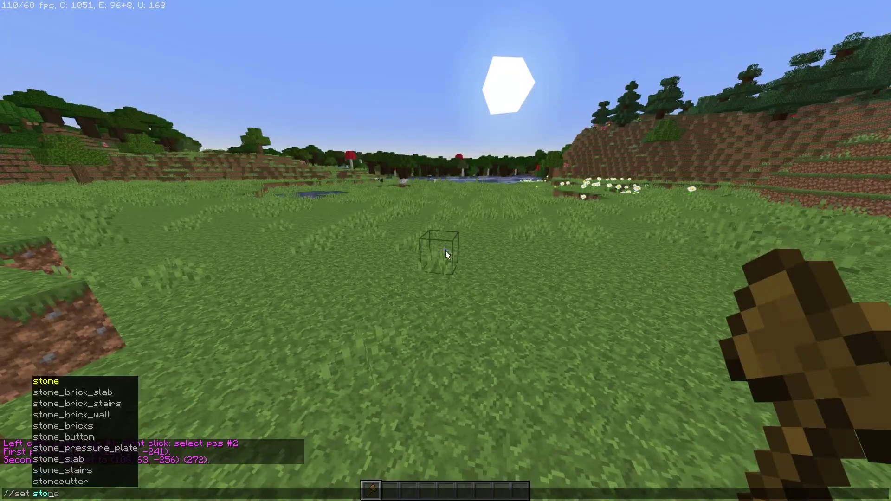
{"action": "key", "text": "Return"}
Step: Clear the wand and collected seeds from the inventory and fly up above the stone platform
{"action": "scroll", "coordinate": [445, 250], "scroll_direction": "down", "scroll_amount": 1}
{"action": "key", "text": "e"}
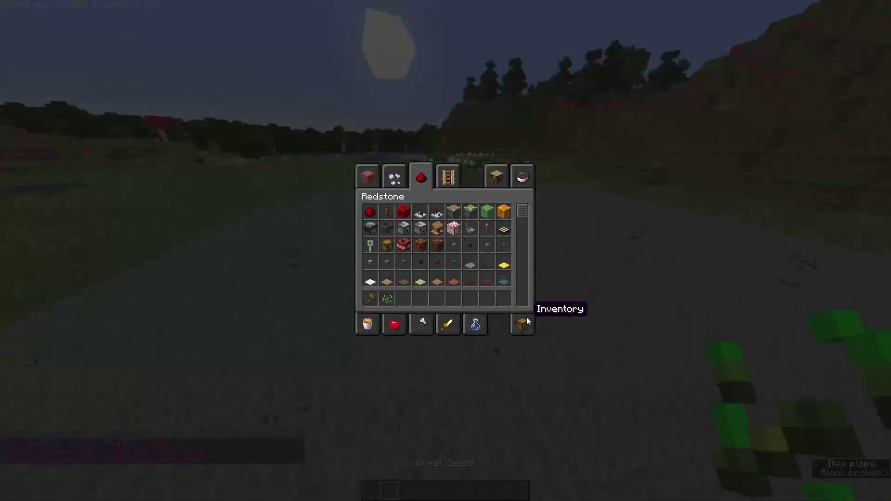
{"action": "left_click", "coordinate": [525, 304], "text": "shift"}
{"action": "key", "text": "e"}
{"action": "key", "text": "s"}
{"action": "key", "text": "space"}
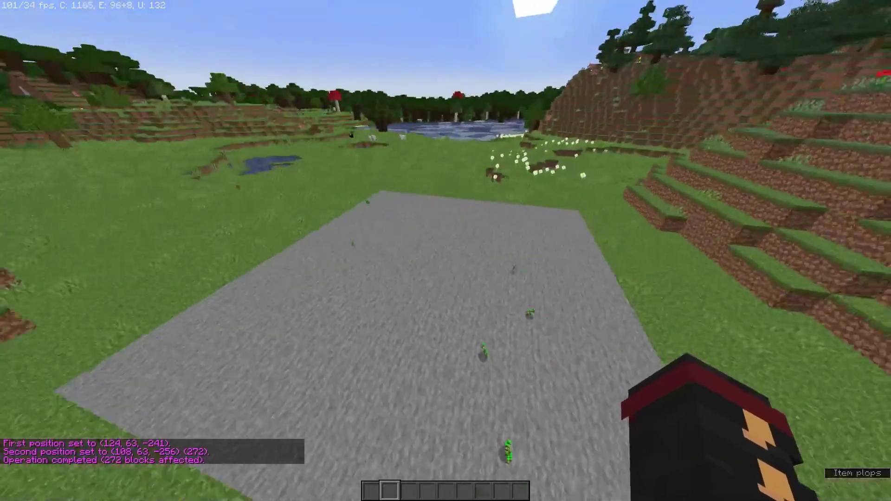
Step: Collect the item drops lying on the stone platform and empty the inventory again
{"action": "key", "text": "w"}
{"action": "key", "text": "shift"}
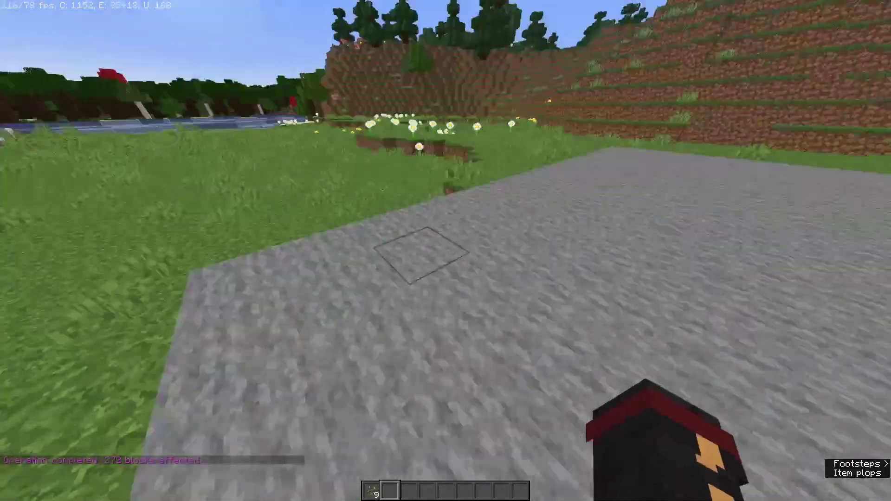
{"action": "key", "text": "e"}
{"action": "left_click", "coordinate": [523, 303], "text": "shift"}
{"action": "key", "text": "Escape"}
{"action": "key", "text": "Escape"}
{"action": "key", "text": "Escape"}
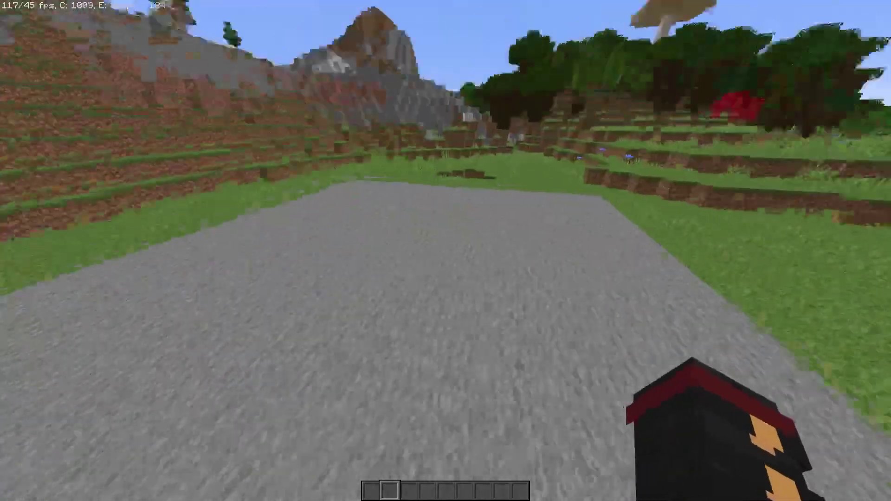
Step: Fly back to a view overlooking the stone platform, and save and quit to the title screen
{"action": "key", "text": "space"}
{"action": "key", "text": "space"}
{"action": "key", "text": "s"}
{"action": "key", "text": "d"}
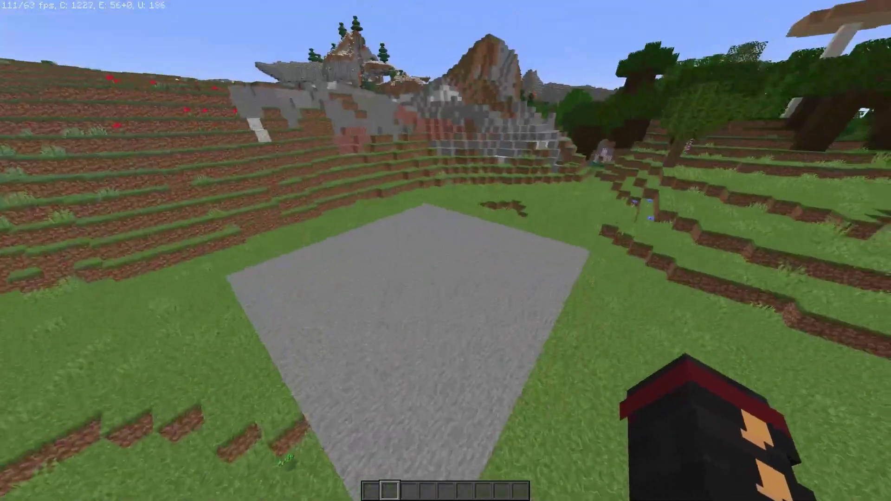
{"action": "key", "text": "Escape"}
{"action": "left_click", "coordinate": [434, 229]}
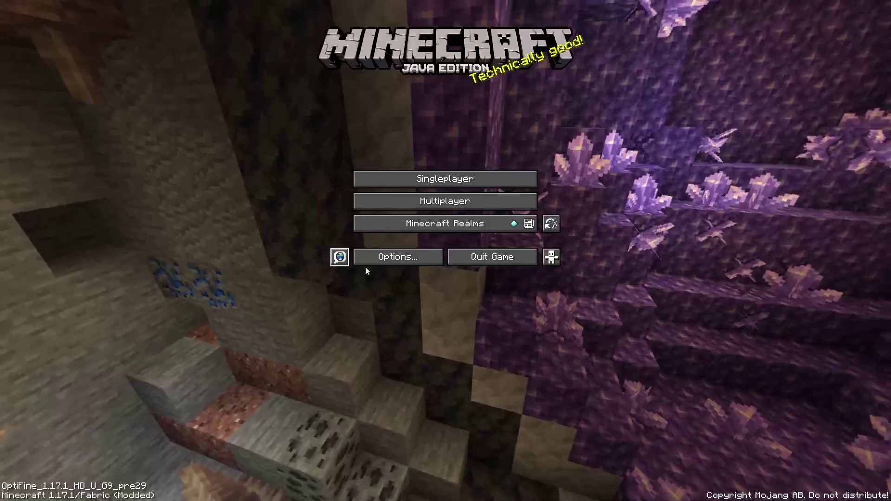
Step: Enable Record Singleplayer in the world selection and open the newest New World
{"action": "left_click", "coordinate": [425, 181]}
{"action": "left_click", "coordinate": [789, 12]}
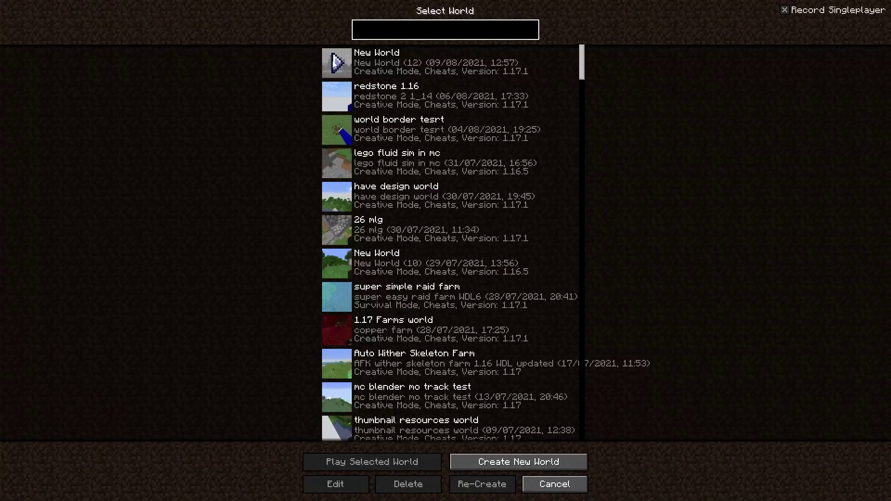
{"action": "left_click", "coordinate": [337, 62]}
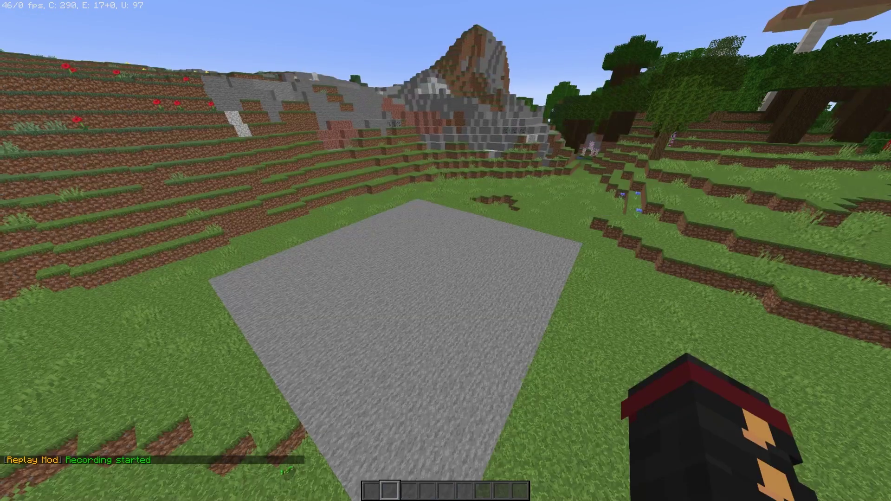
Step: Fly around the stone platform from all sides to record replay footage of it
{"action": "key", "text": "d"}
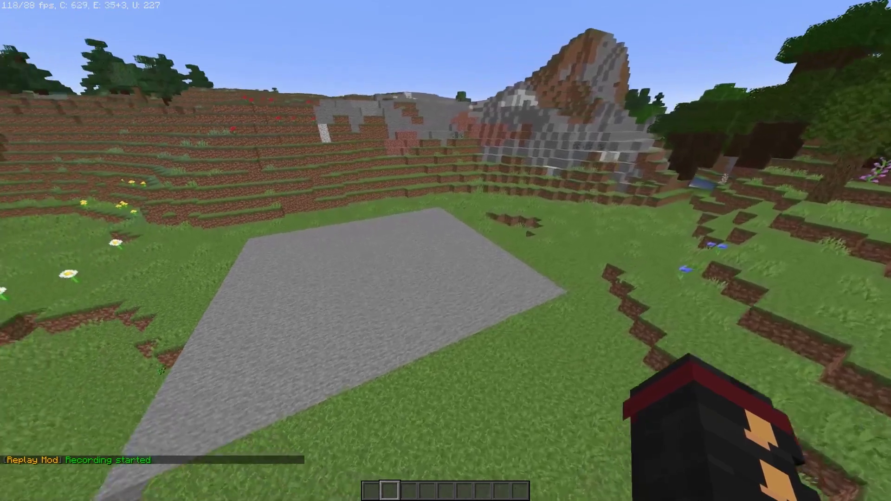
{"action": "key", "text": "d"}
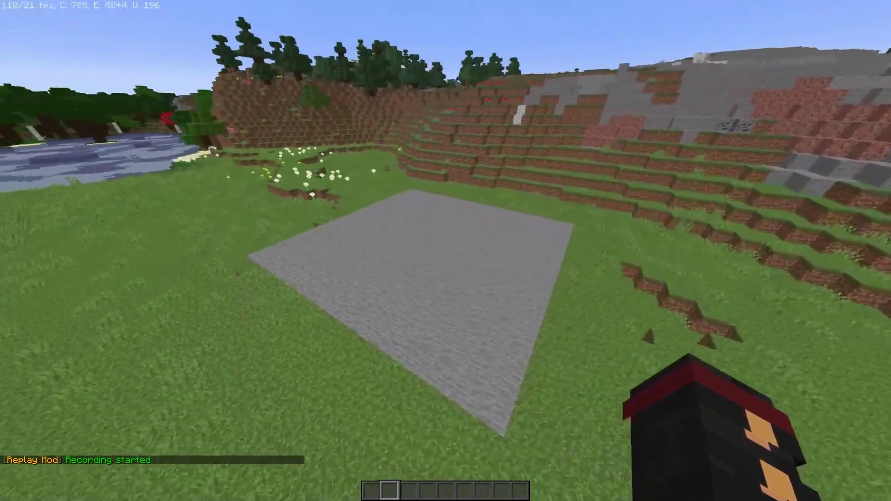
{"action": "key", "text": "d"}
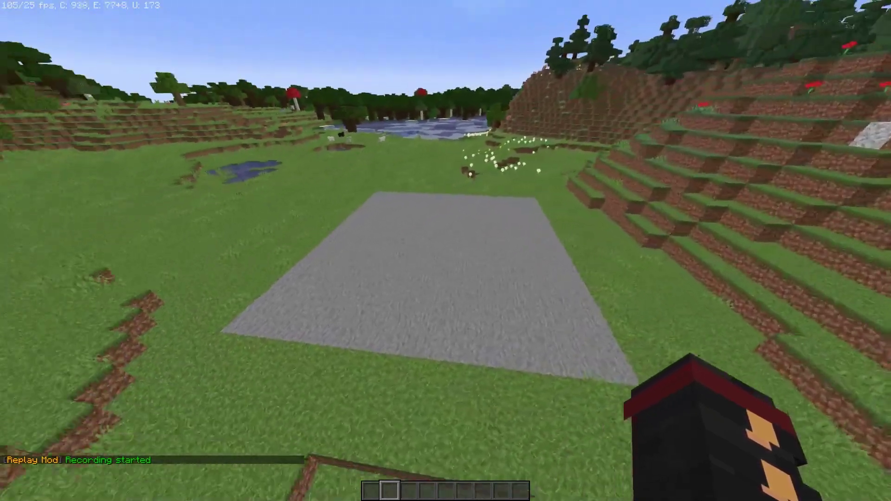
{"action": "key", "text": "d"}
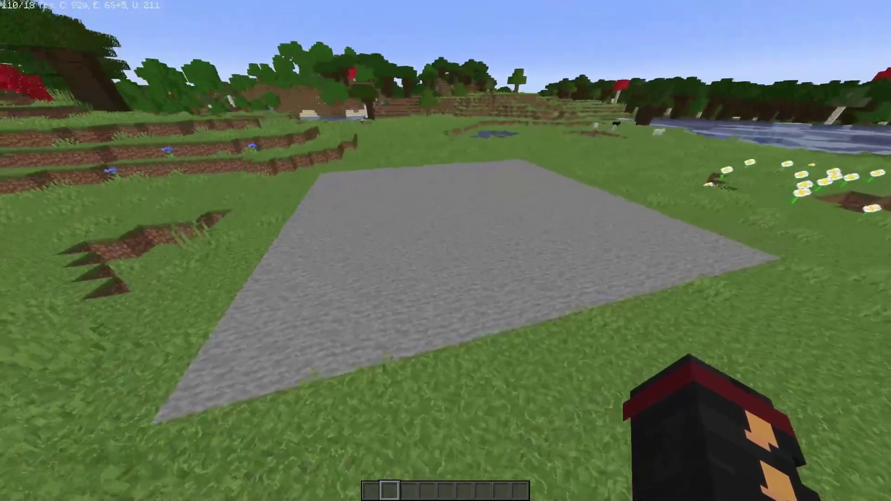
{"action": "key", "text": "d"}
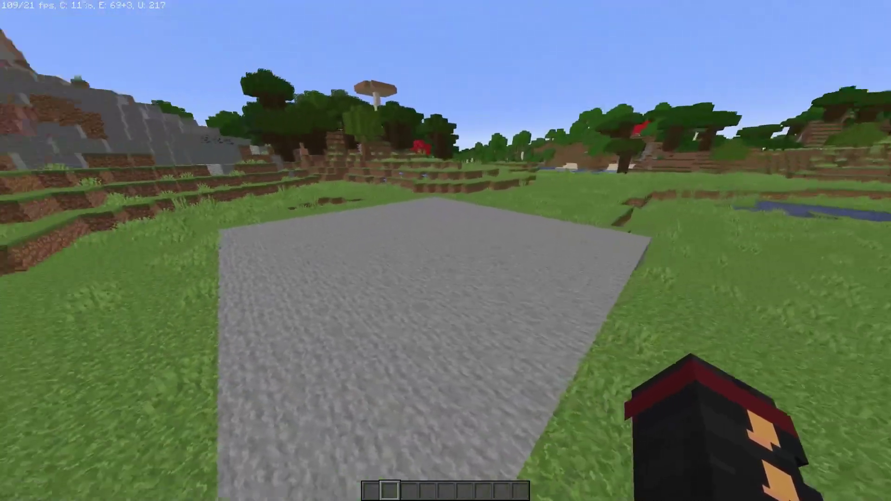
{"action": "key", "text": "d"}
{"action": "key", "text": "d"}
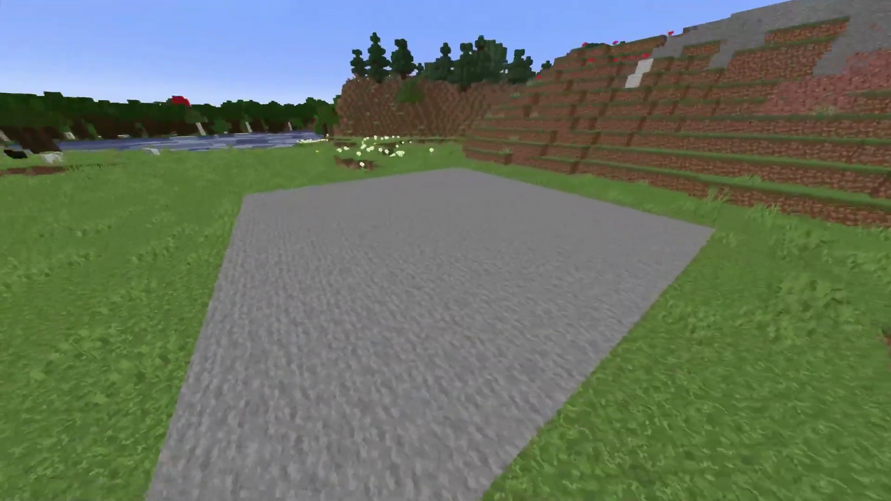
{"action": "key", "text": "d"}
{"action": "key", "text": "a"}
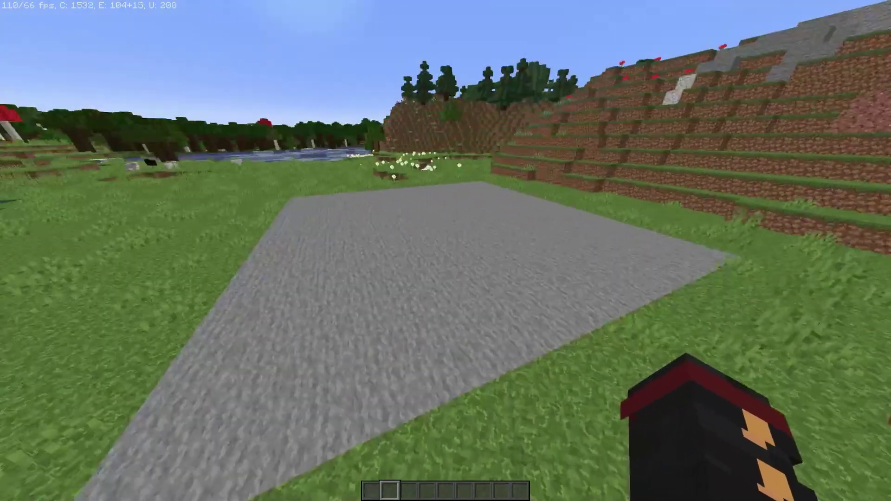
{"action": "key", "text": "a"}
{"action": "key", "text": "w"}
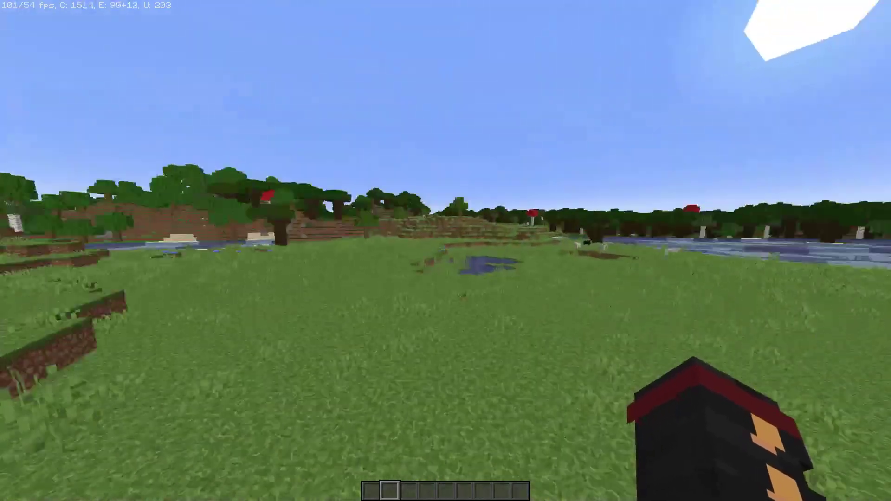
{"action": "key", "text": "w"}
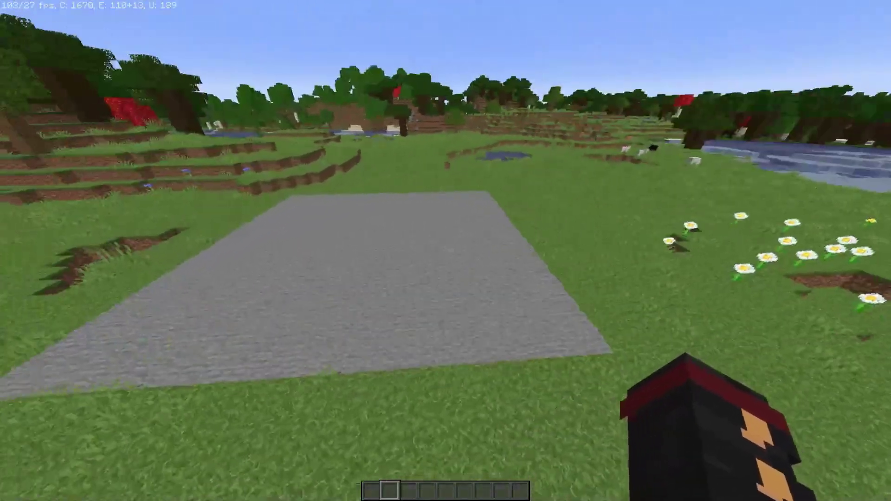
Step: Save and quit the world to end the recording, and return to the title screen
{"action": "key", "text": "Escape"}
{"action": "left_click", "coordinate": [454, 239]}
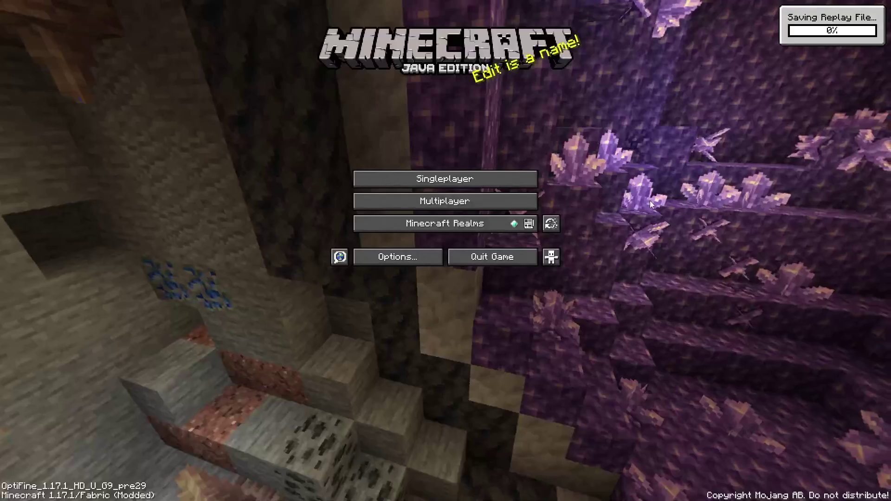
{"action": "left_click", "coordinate": [475, 185]}
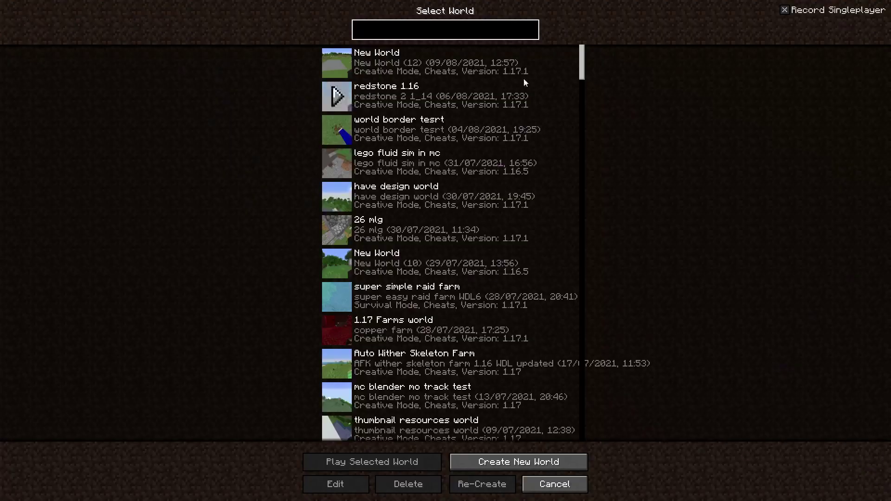
{"action": "left_click", "coordinate": [570, 487]}
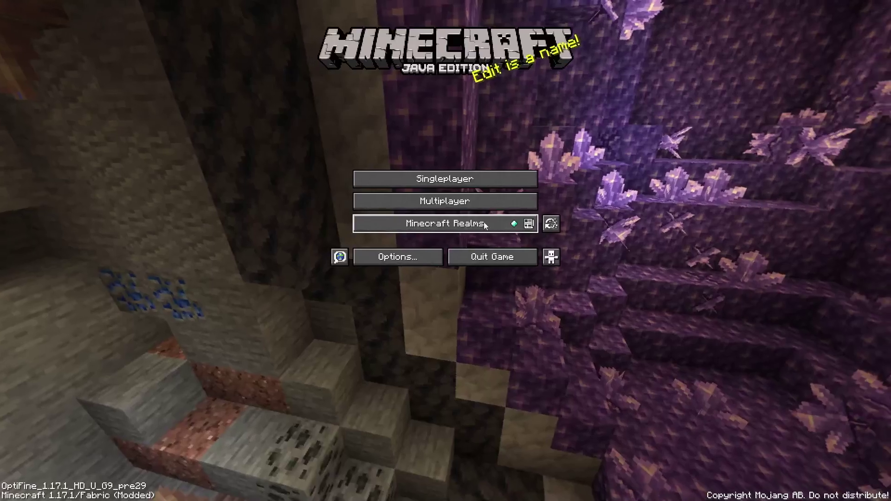
Step: Open the Replay Viewer and load the replay 2021_08_09_12_57_17
{"action": "left_click", "coordinate": [550, 224]}
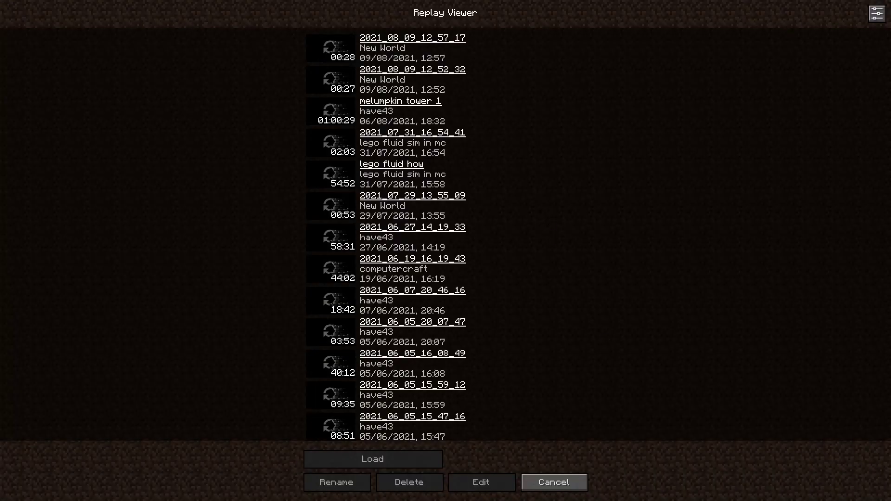
{"action": "left_click", "coordinate": [350, 46]}
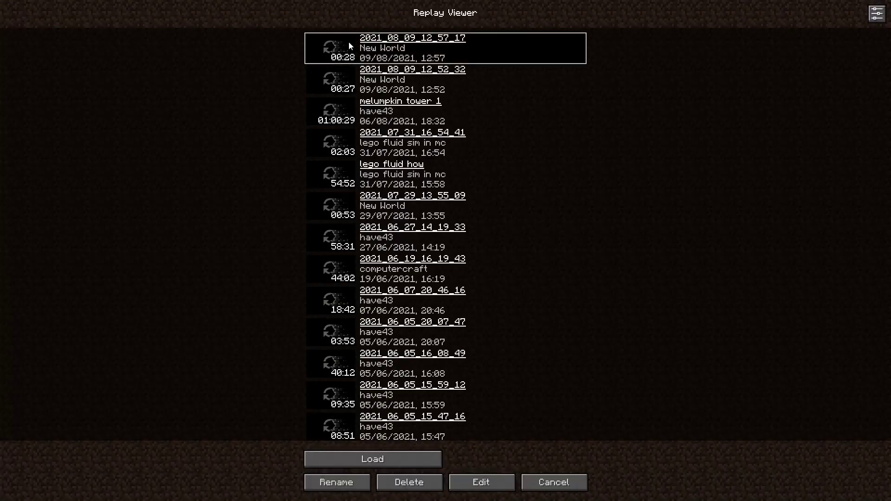
{"action": "left_click", "coordinate": [371, 459]}
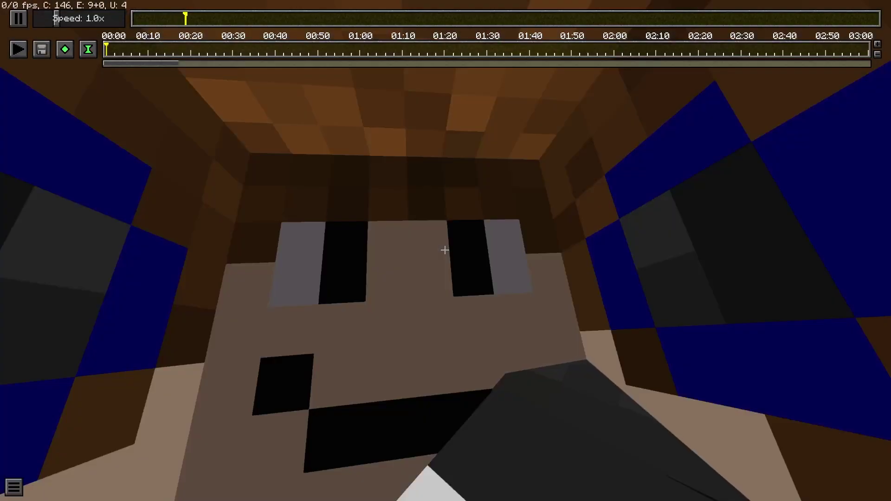
Step: Fly the replay camera away from the player to overlook the stone platform, and pause the replay
{"action": "key", "text": "s"}
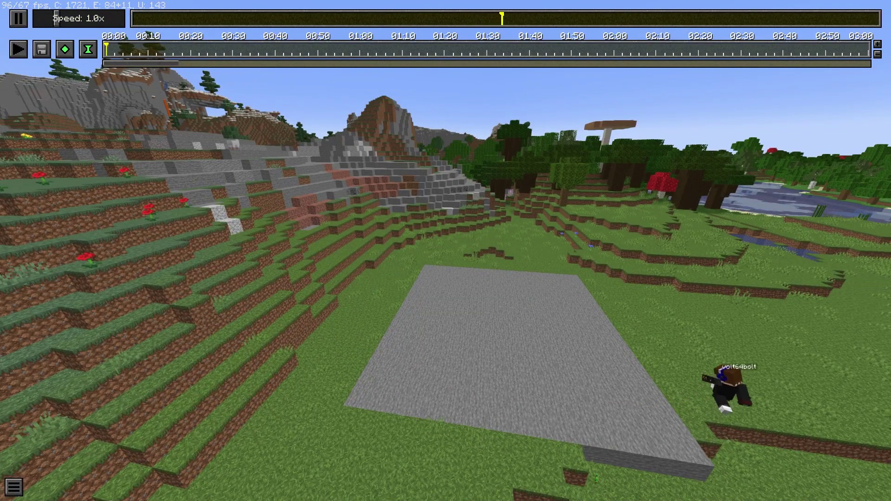
{"action": "key", "text": "Escape"}
{"action": "key", "text": "a"}
{"action": "key", "text": "w"}
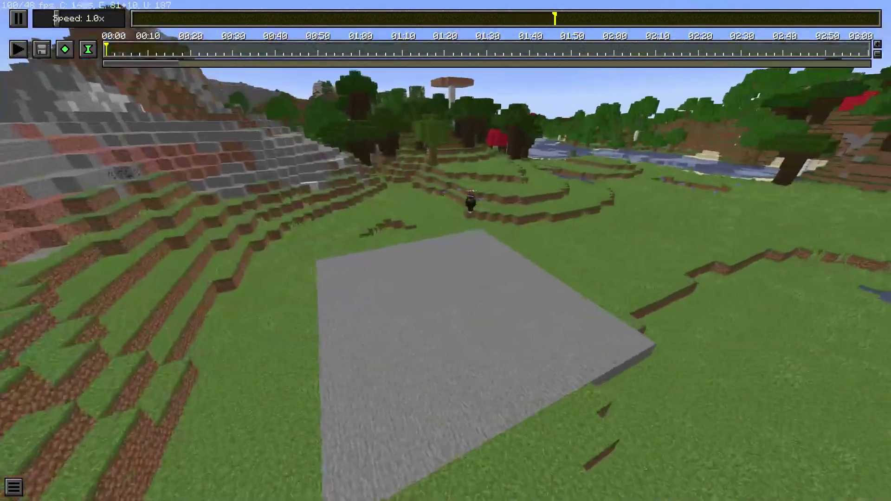
{"action": "key", "text": "s"}
{"action": "key", "text": "p"}
{"action": "key", "text": "t"}
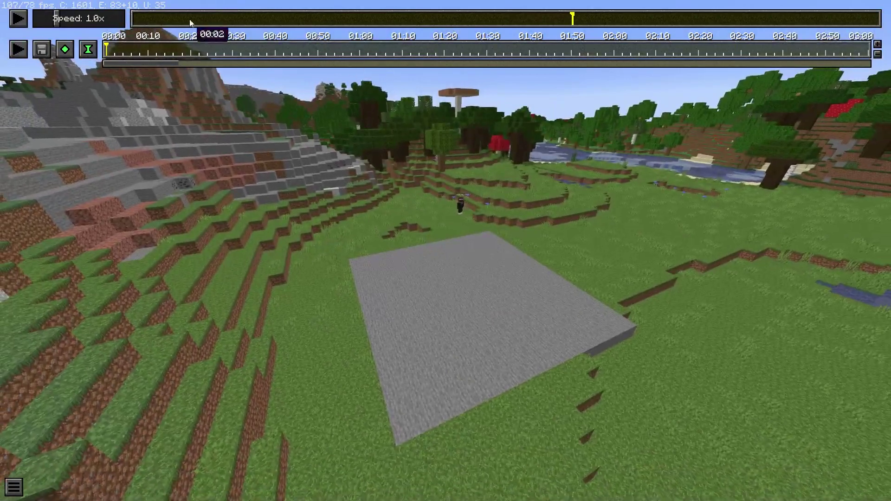
Step: Add a time keyframe at 00:00 for the start of the replay and another near 00:24 for a point close to its end
{"action": "left_click", "coordinate": [133, 19]}
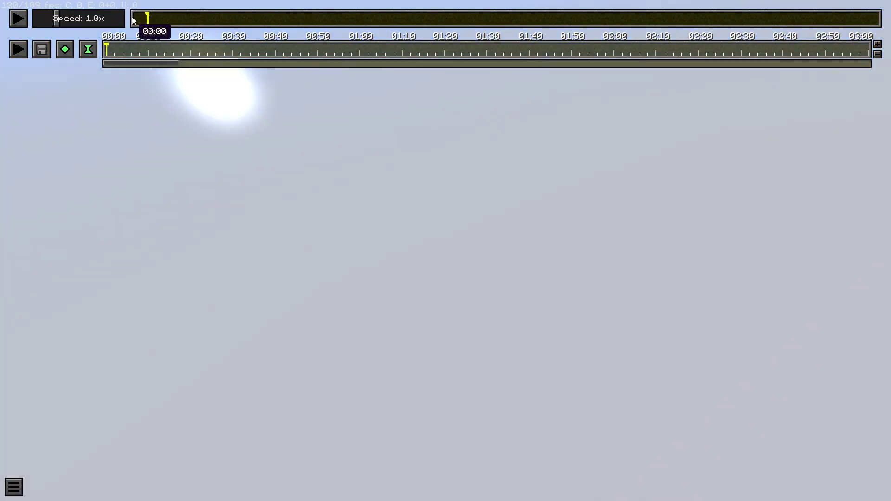
{"action": "left_click", "coordinate": [133, 19]}
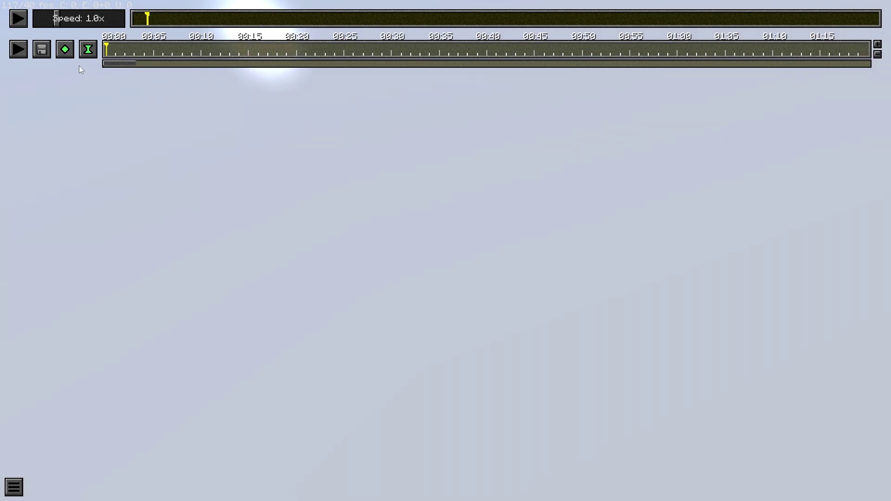
{"action": "left_click", "coordinate": [19, 18]}
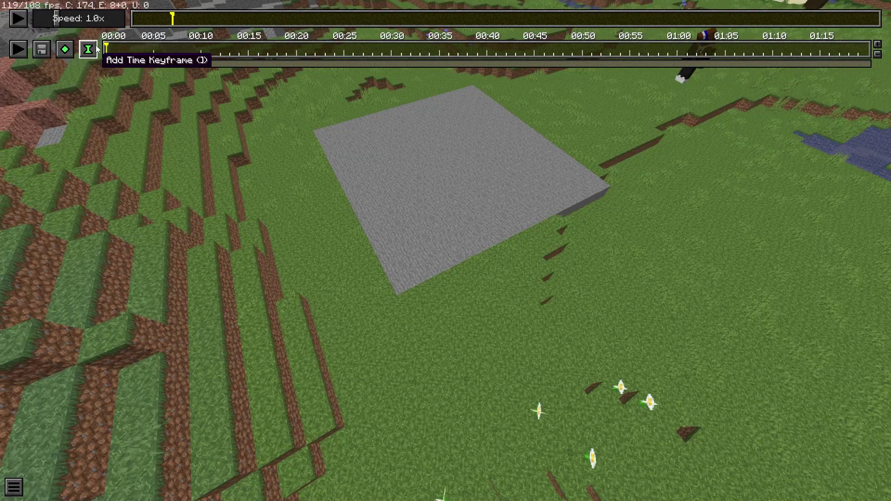
{"action": "left_click", "coordinate": [174, 162]}
{"action": "key", "text": "t"}
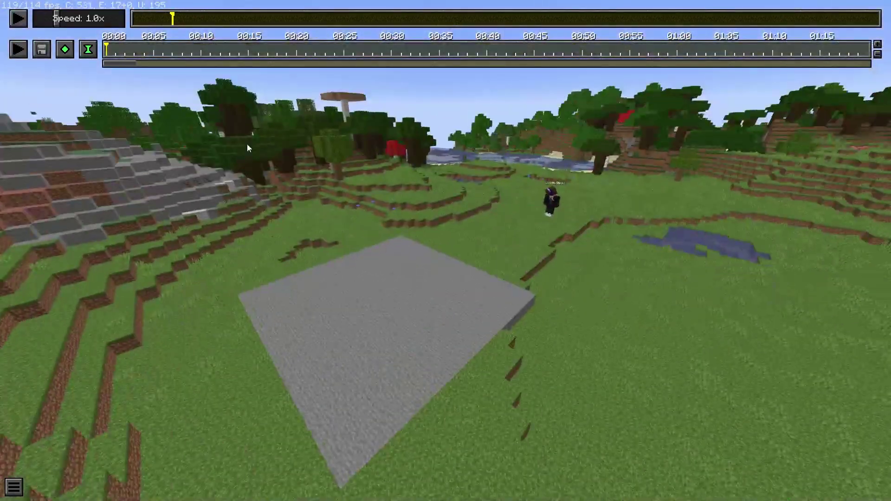
{"action": "left_click", "coordinate": [88, 49]}
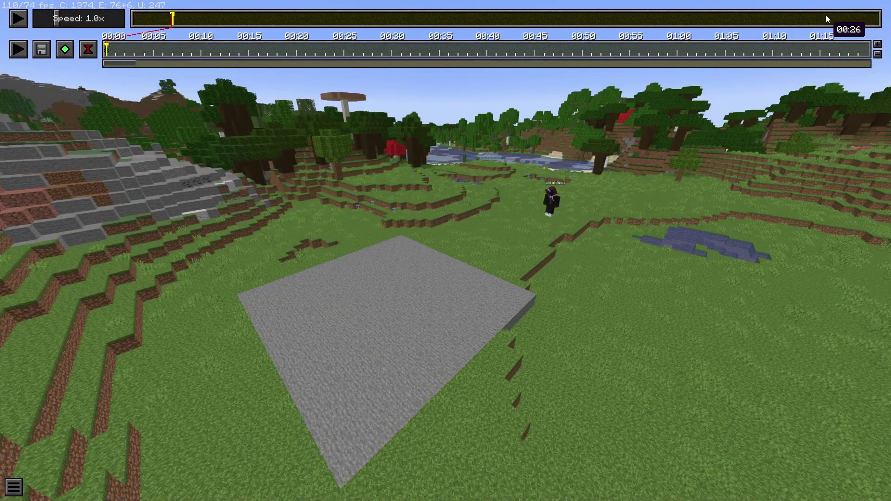
{"action": "left_click", "coordinate": [814, 17]}
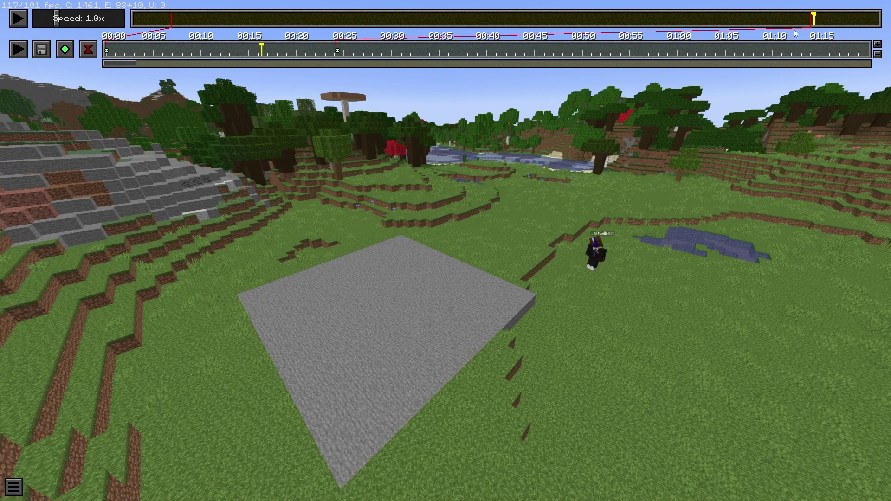
Step: Fly the replay camera over the stone platform to the player and spectate from the player's view
{"action": "left_click", "coordinate": [368, 76]}
{"action": "key", "text": "w"}
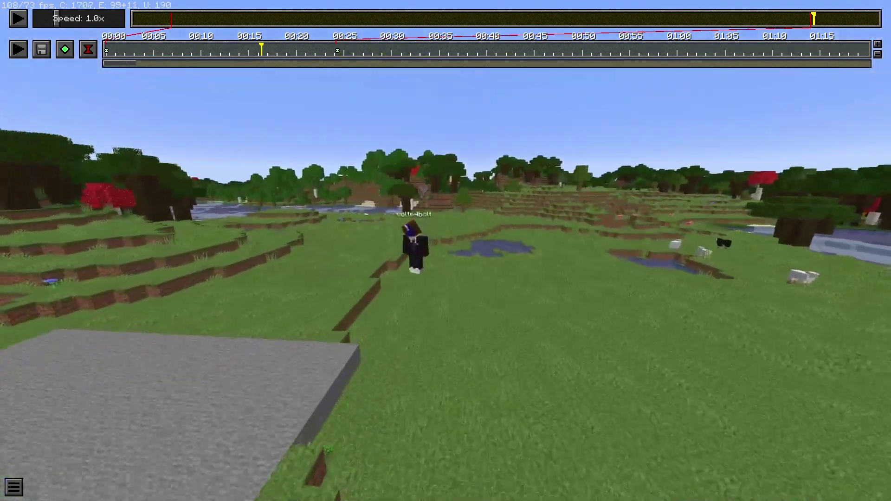
{"action": "key", "text": "d"}
{"action": "key", "text": "a"}
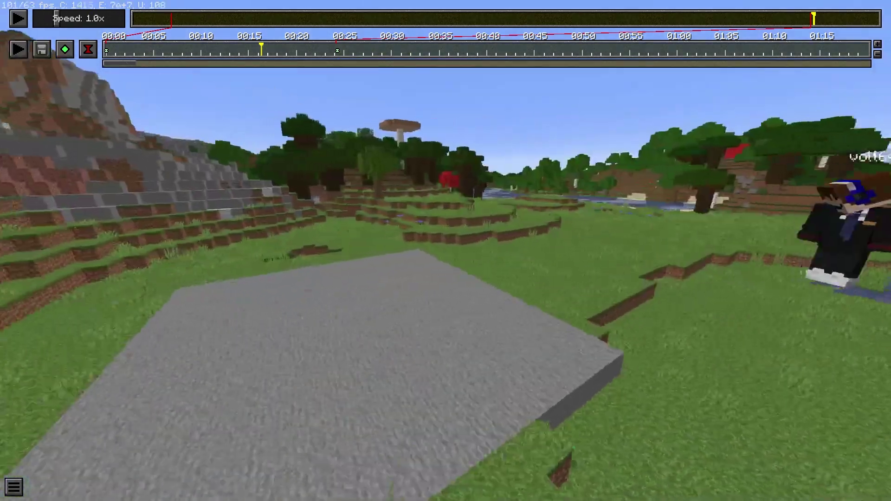
{"action": "key", "text": "w"}
{"action": "key", "text": "s"}
{"action": "key", "text": "a"}
{"action": "key", "text": "w"}
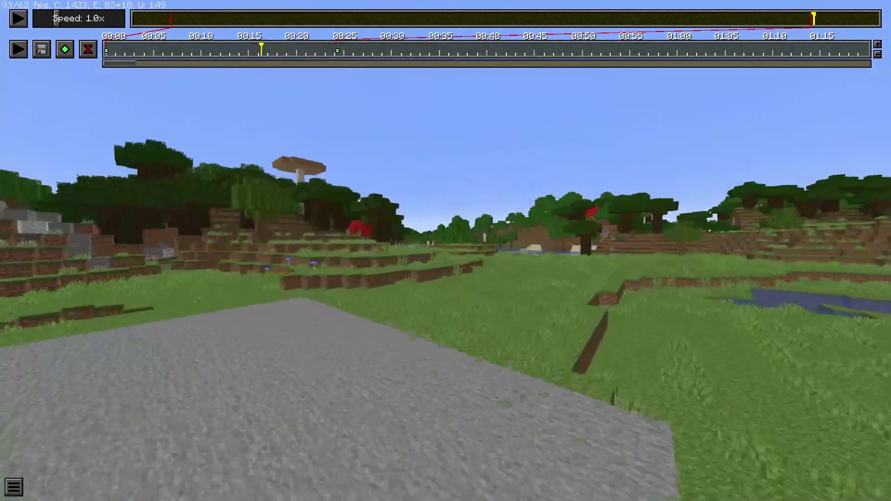
{"action": "key", "text": "d"}
{"action": "key", "text": "s"}
{"action": "key", "text": "s"}
{"action": "key", "text": "a"}
{"action": "key", "text": "d"}
{"action": "key", "text": "a"}
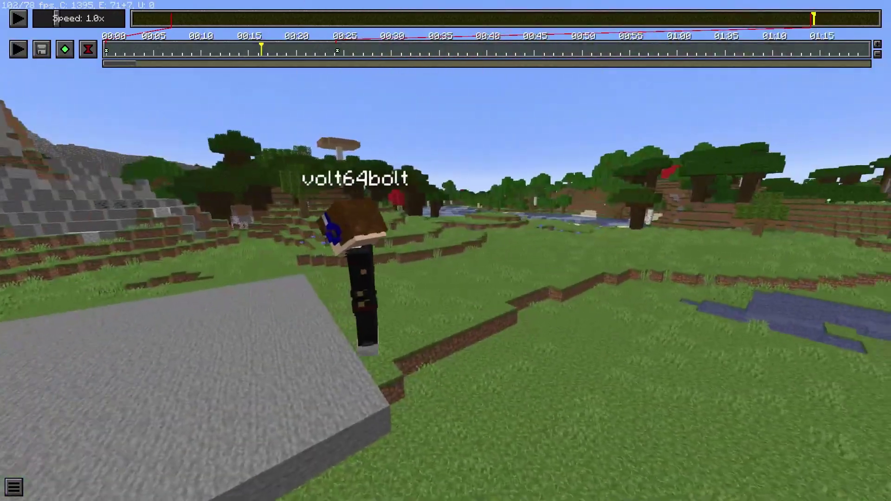
{"action": "key", "text": "w"}
{"action": "left_click", "coordinate": [446, 251]}
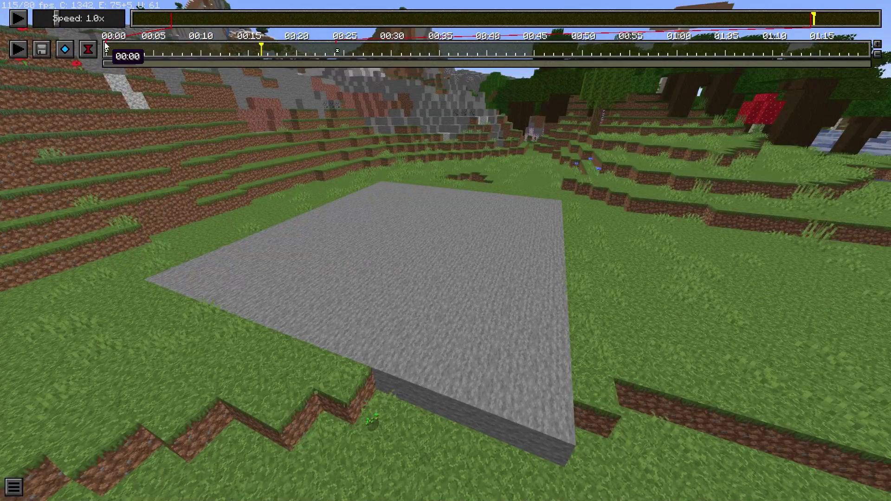
Step: Add spectator keyframes at 00:00 and about 00:24 to match the time keyframes, and preview the camera path before pausing it
{"action": "left_click", "coordinate": [172, 19]}
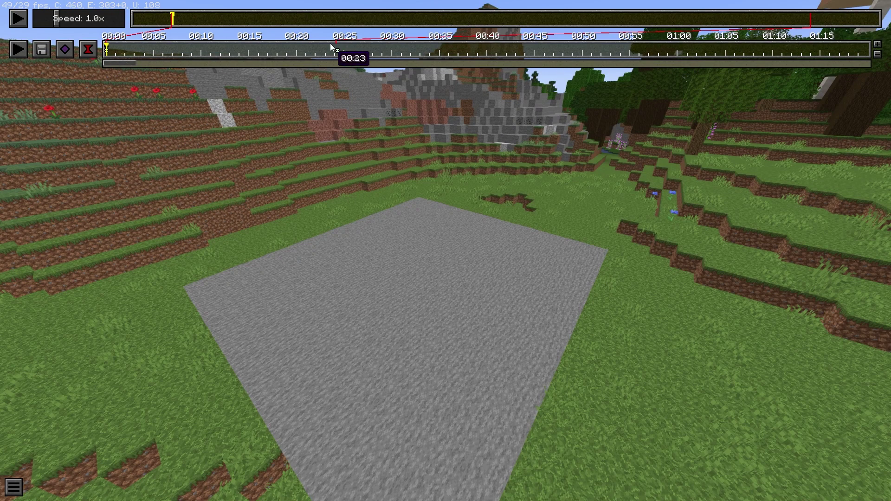
{"action": "left_click", "coordinate": [809, 22]}
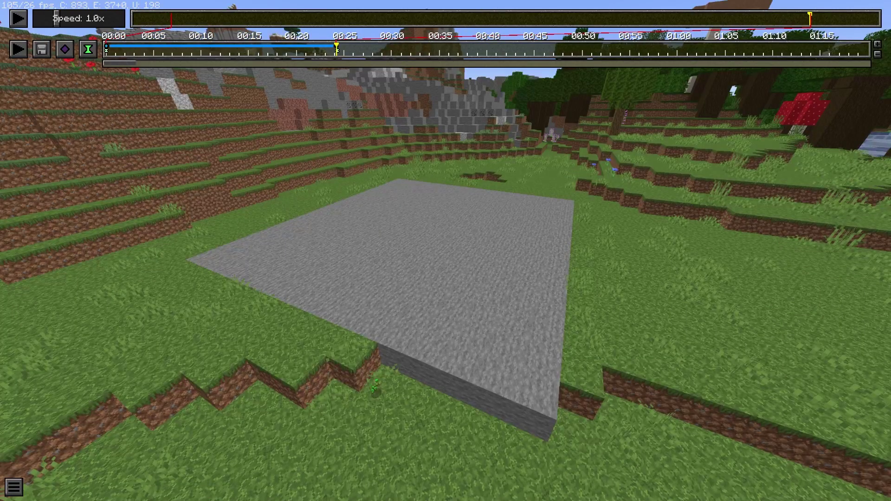
{"action": "key", "text": "Escape"}
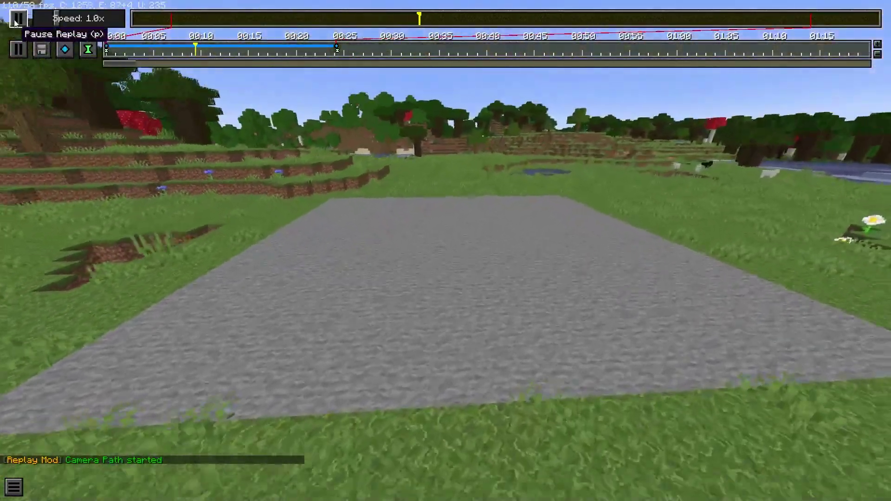
{"action": "left_click", "coordinate": [18, 19]}
{"action": "left_click", "coordinate": [16, 47]}
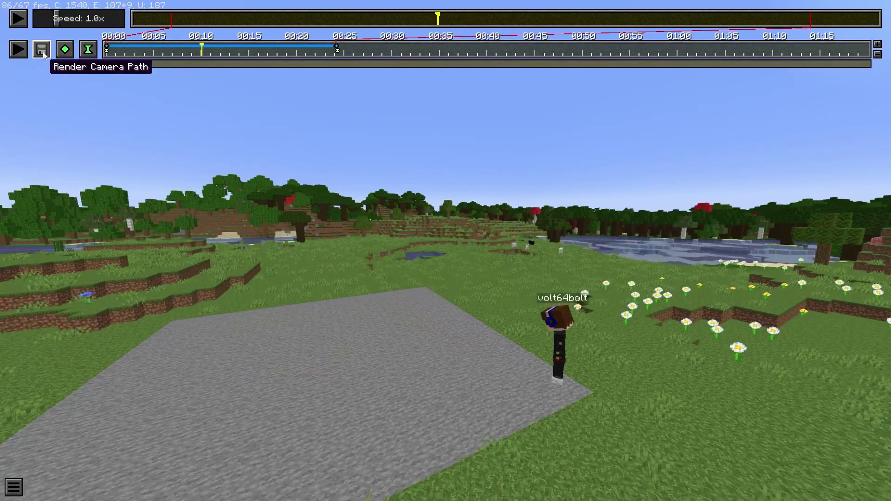
Step: Look over the camera path render settings and the list of installed shader packs, and return to the replay
{"action": "left_click", "coordinate": [42, 50]}
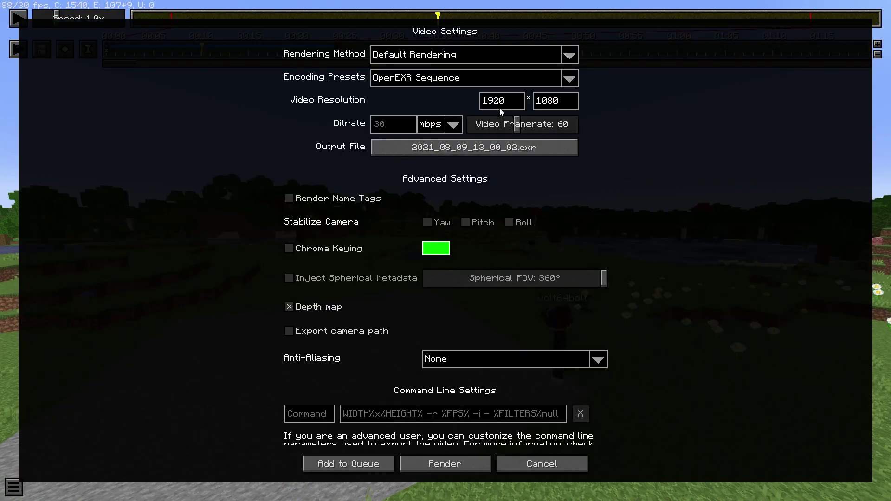
{"action": "left_click", "coordinate": [544, 464]}
{"action": "key", "text": "Escape"}
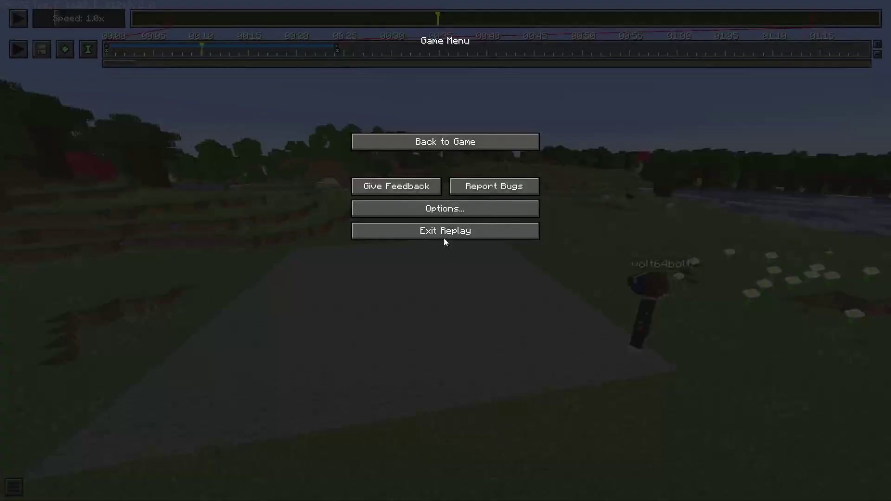
{"action": "left_click", "coordinate": [447, 208]}
{"action": "left_click", "coordinate": [370, 153]}
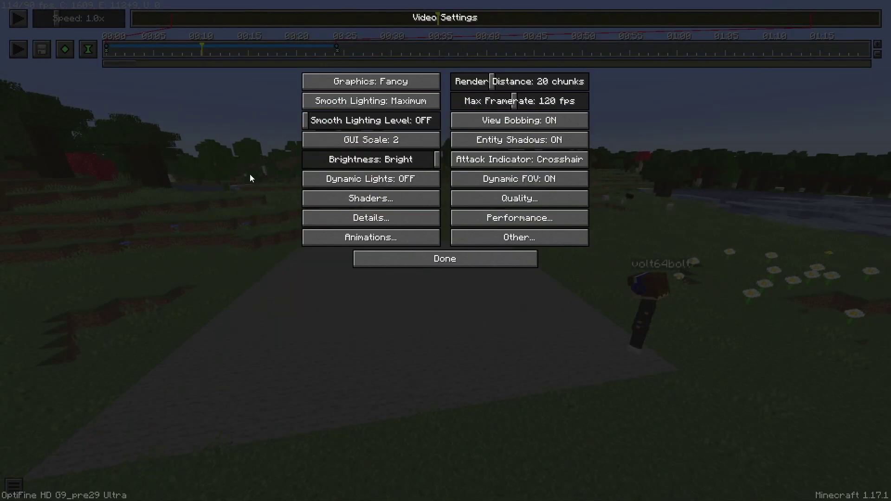
{"action": "left_click", "coordinate": [410, 200]}
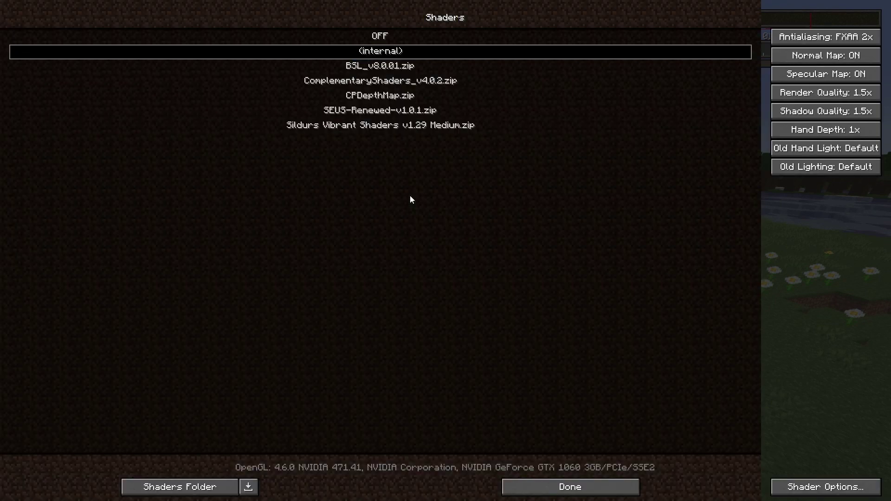
{"action": "left_click", "coordinate": [609, 485]}
{"action": "left_click", "coordinate": [494, 264]}
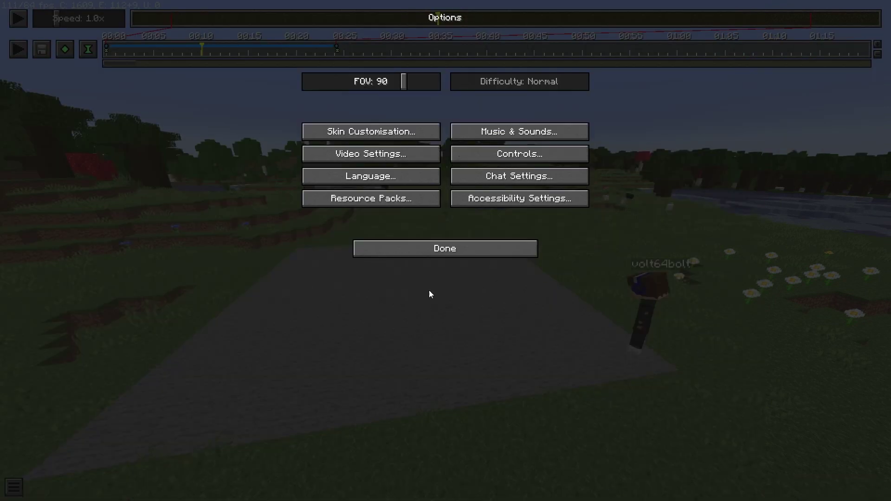
{"action": "left_click", "coordinate": [435, 247]}
{"action": "left_click", "coordinate": [440, 145]}
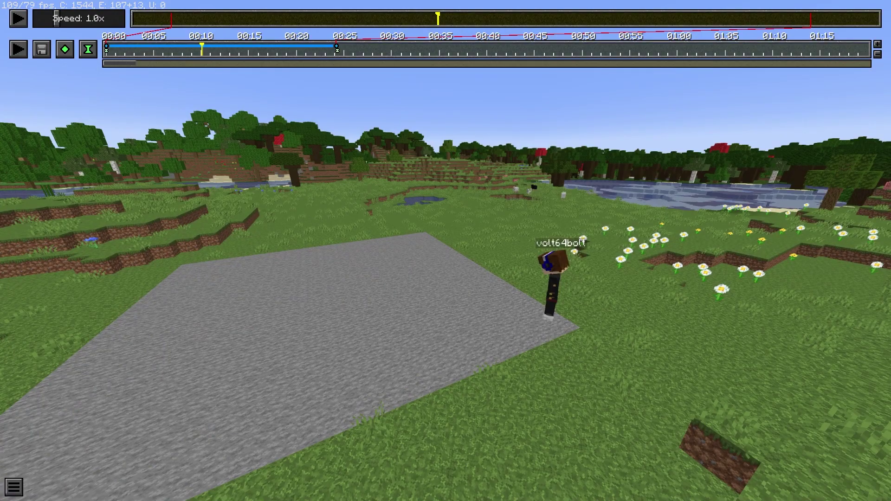
Step: Enable the SEUS-Renewed-v1.0.1.zip shader pack for the replay, and fly around the stone platform to inspect its look
{"action": "key", "text": "Escape"}
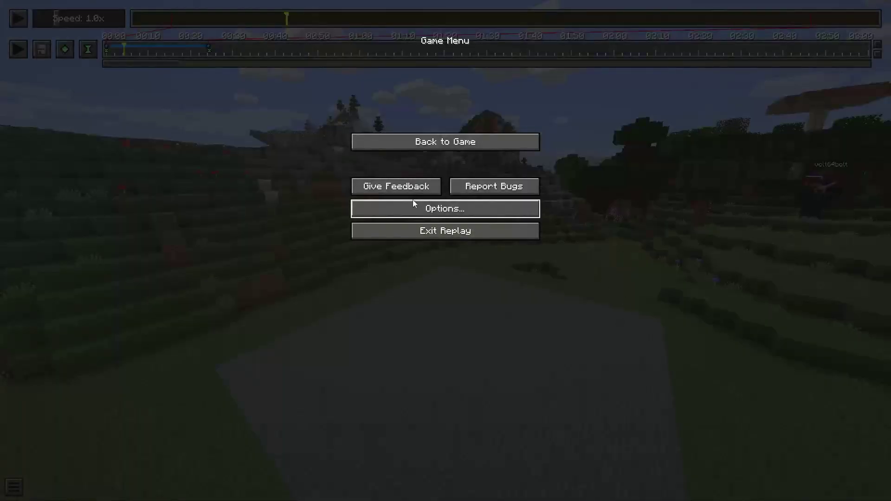
{"action": "left_click", "coordinate": [422, 205]}
{"action": "left_click", "coordinate": [355, 163]}
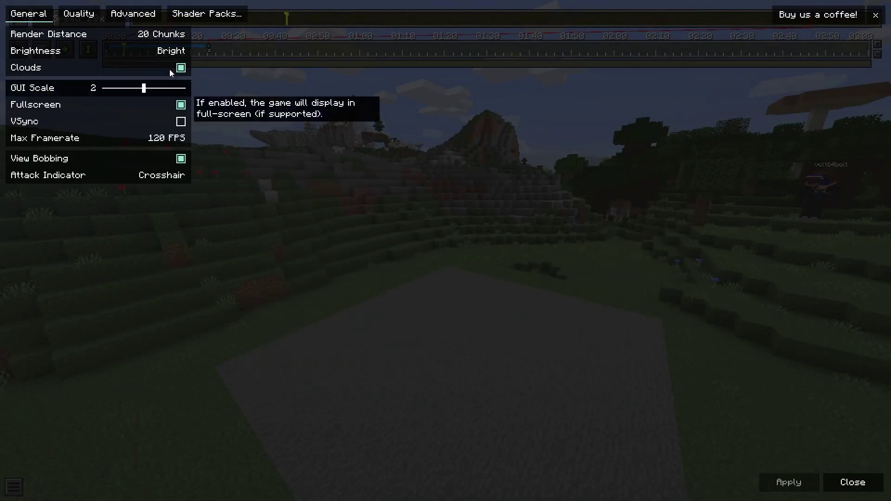
{"action": "left_click", "coordinate": [207, 13]}
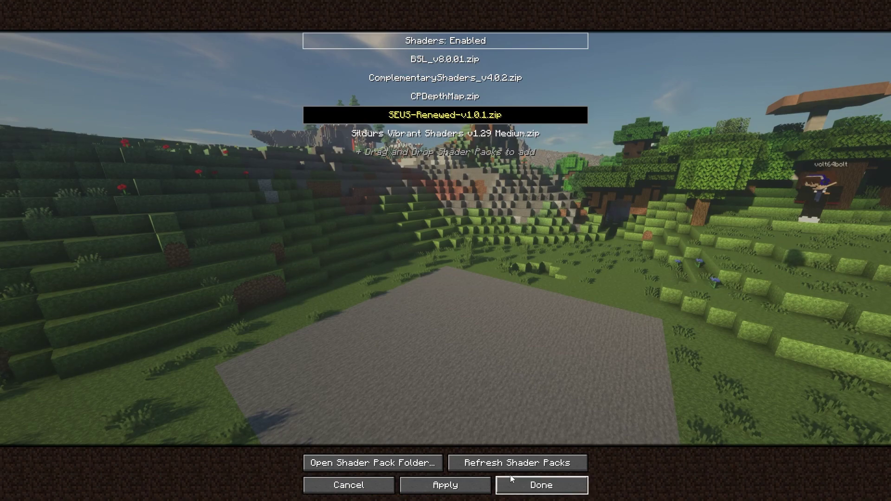
{"action": "left_click", "coordinate": [525, 491]}
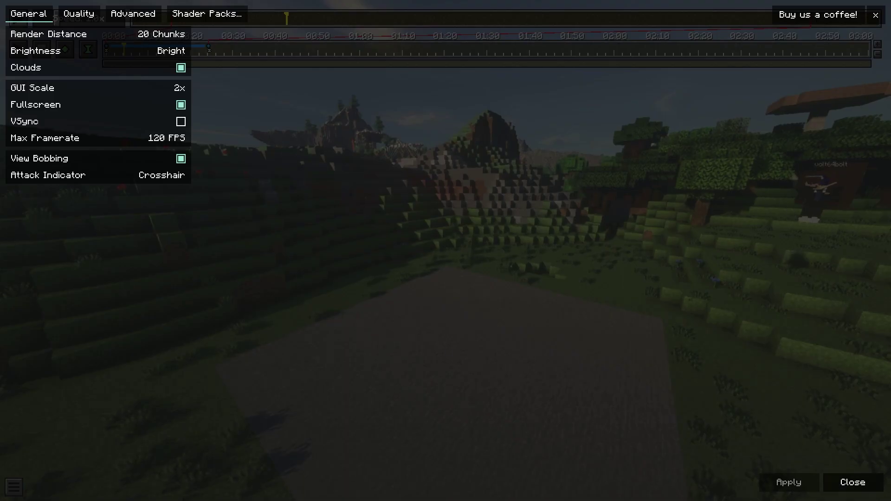
{"action": "left_click", "coordinate": [852, 482]}
{"action": "key", "text": "Escape"}
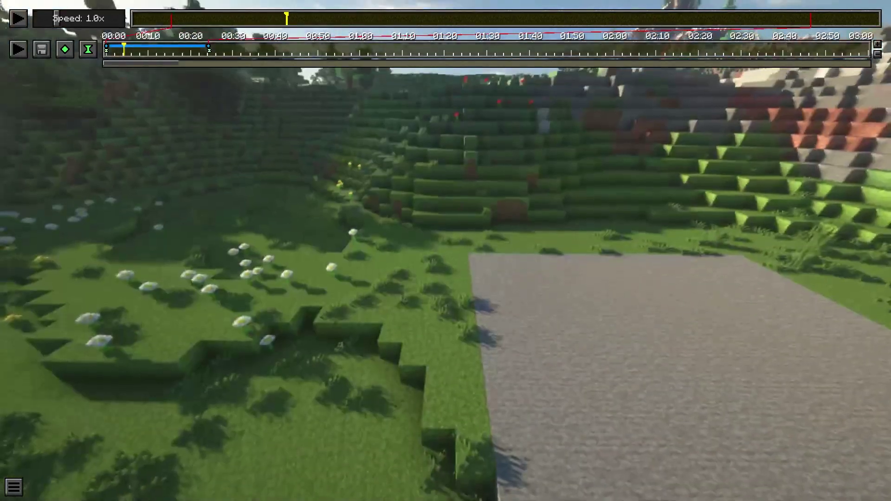
{"action": "key", "text": "w"}
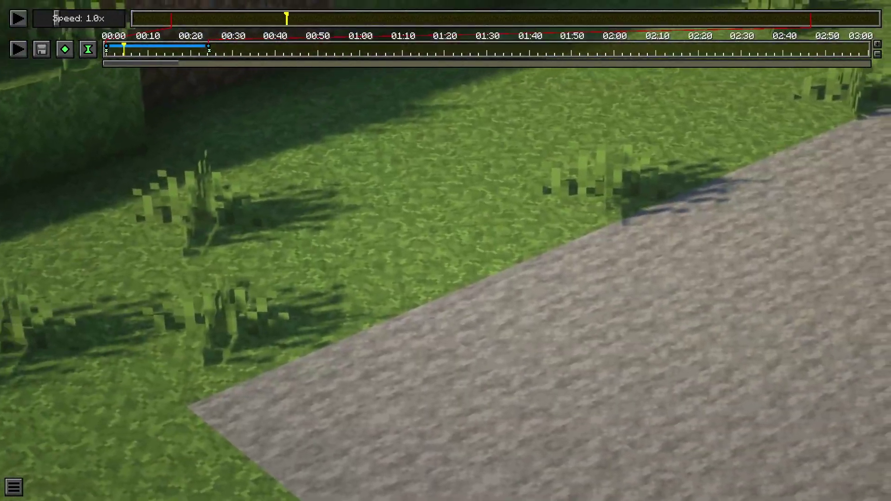
{"action": "key", "text": "s"}
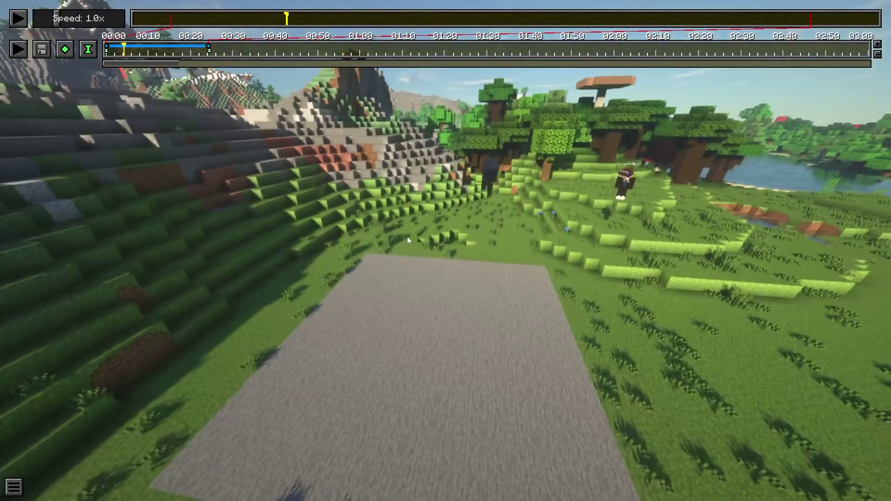
Step: Set the camera path render's output file to depth map.exr with the OpenEXR Sequence encoding preset
{"action": "left_click", "coordinate": [42, 49]}
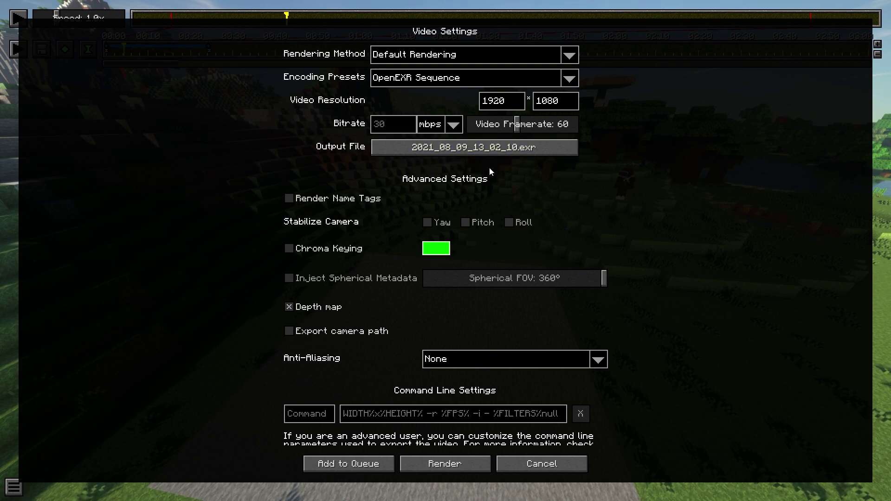
{"action": "left_click", "coordinate": [474, 147]}
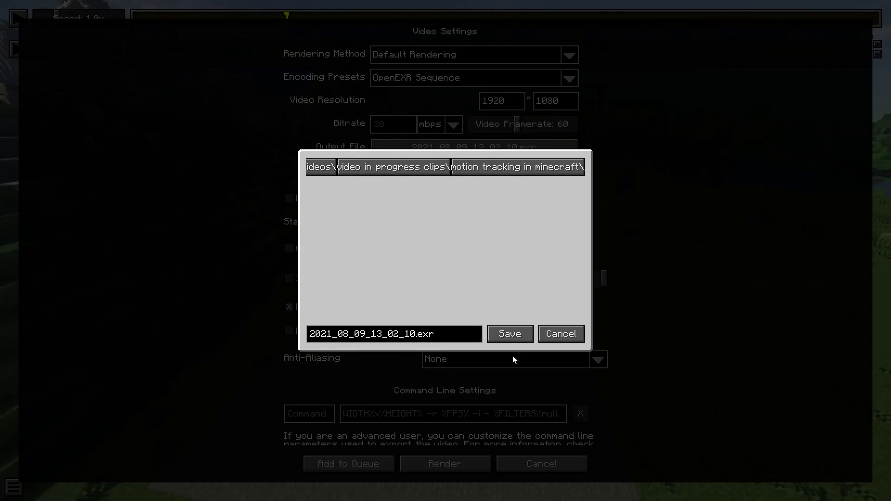
{"action": "key", "text": "ctrl+a"}
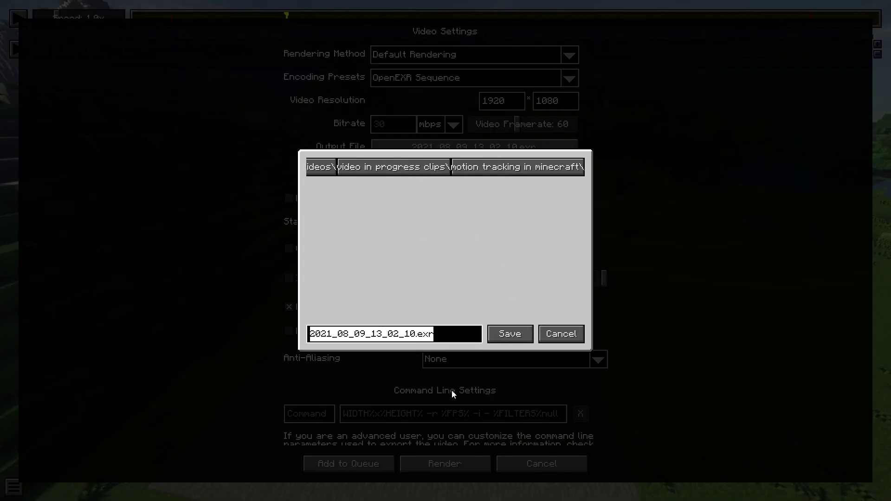
{"action": "type", "text": "depth "}
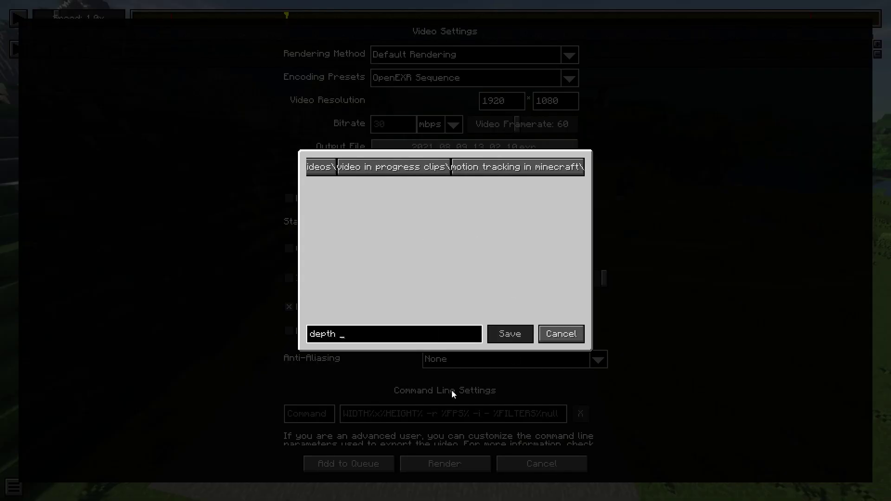
{"action": "type", "text": "map.exr"}
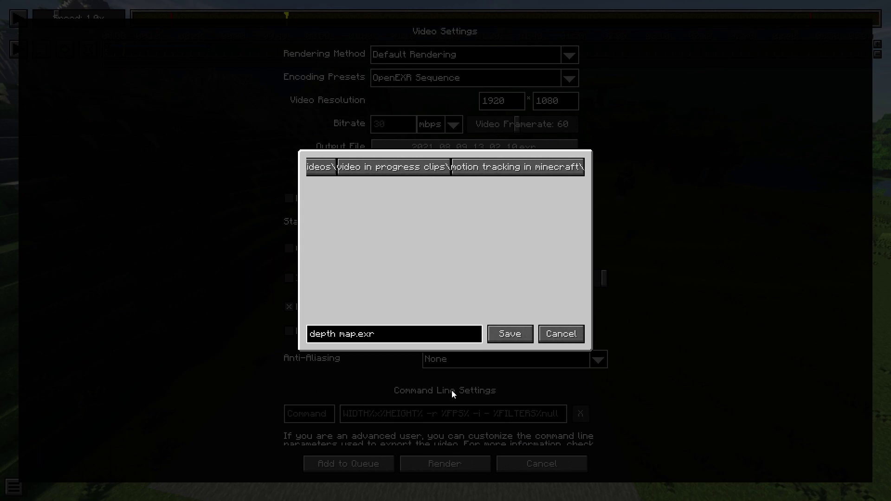
{"action": "left_click", "coordinate": [509, 334]}
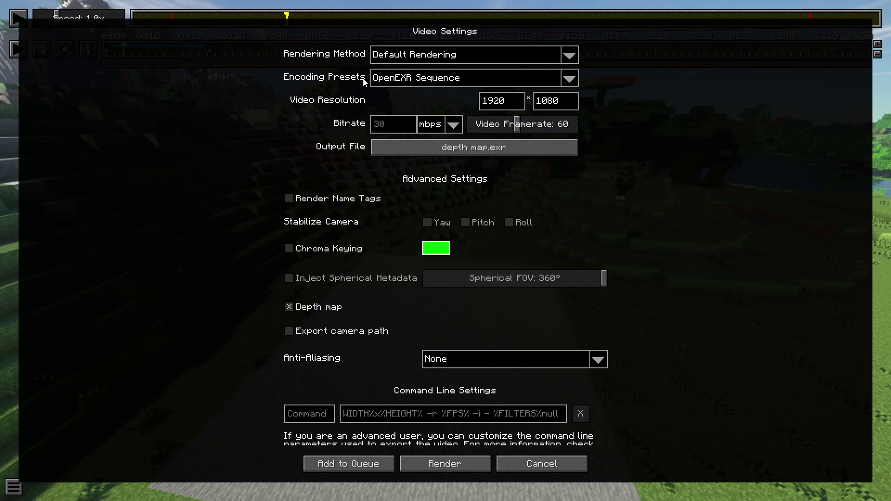
{"action": "left_click", "coordinate": [569, 78]}
{"action": "left_click", "coordinate": [393, 146]}
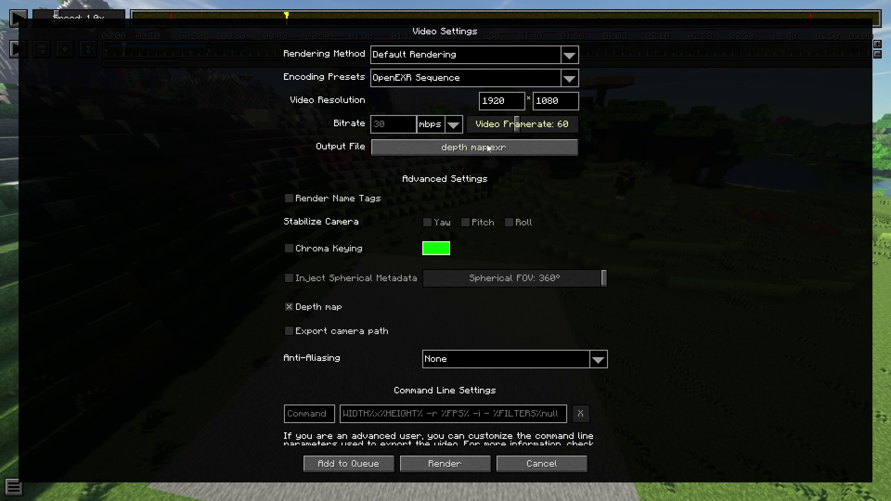
Step: Set the video framerate to 30, enable Export camera path, and start the render
{"action": "left_click_drag", "start_coordinate": [496, 128], "coordinate": [490, 128]}
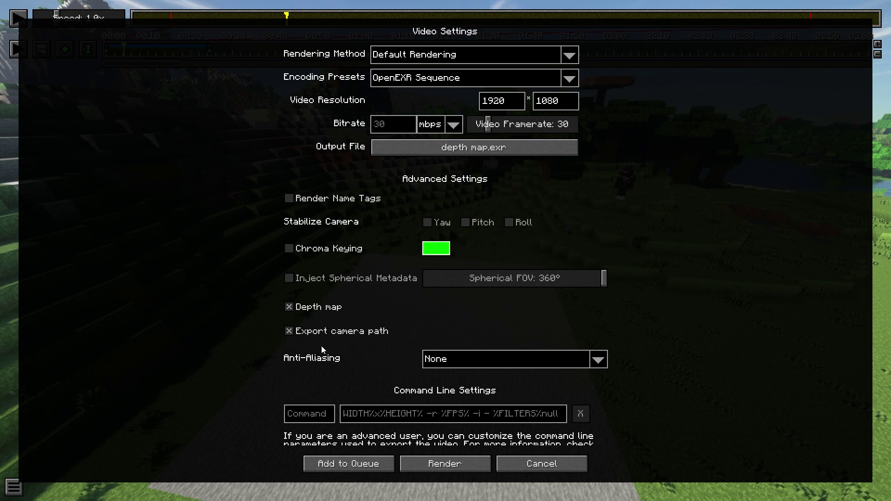
{"action": "left_click", "coordinate": [437, 466]}
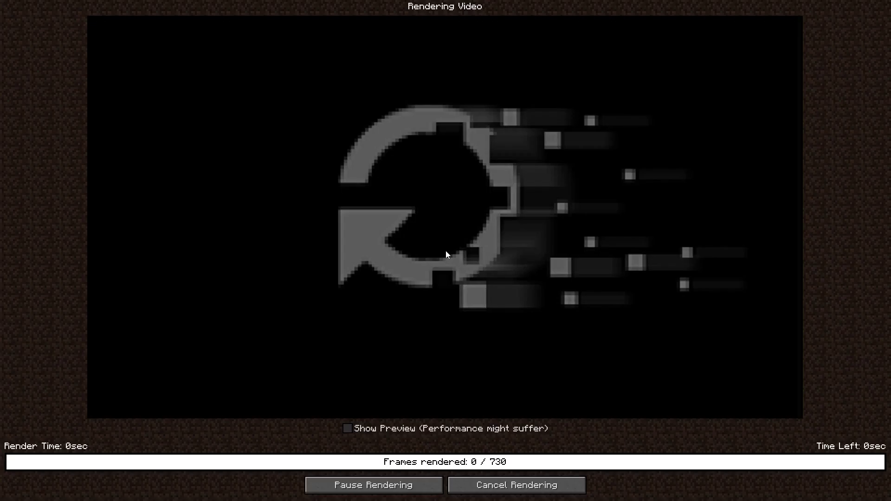
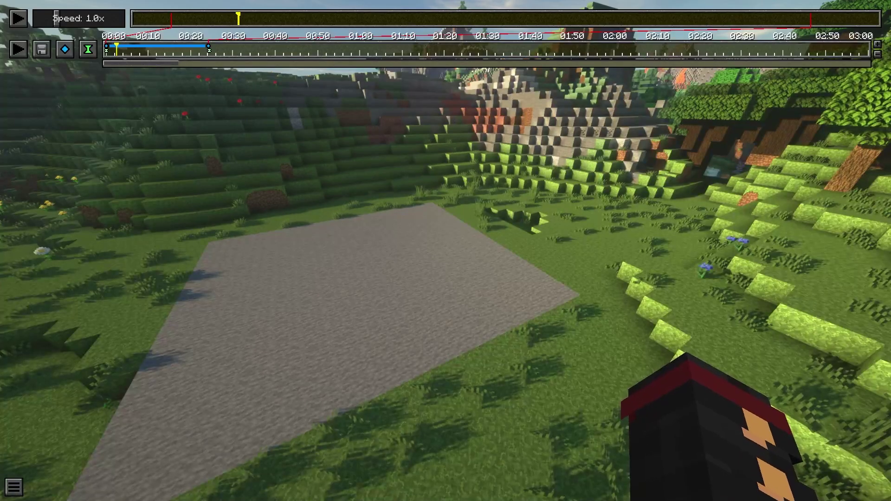
Step: Hide the recorded player from the replay through the player overview
{"action": "key", "text": "Escape"}
{"action": "key", "text": "Escape"}
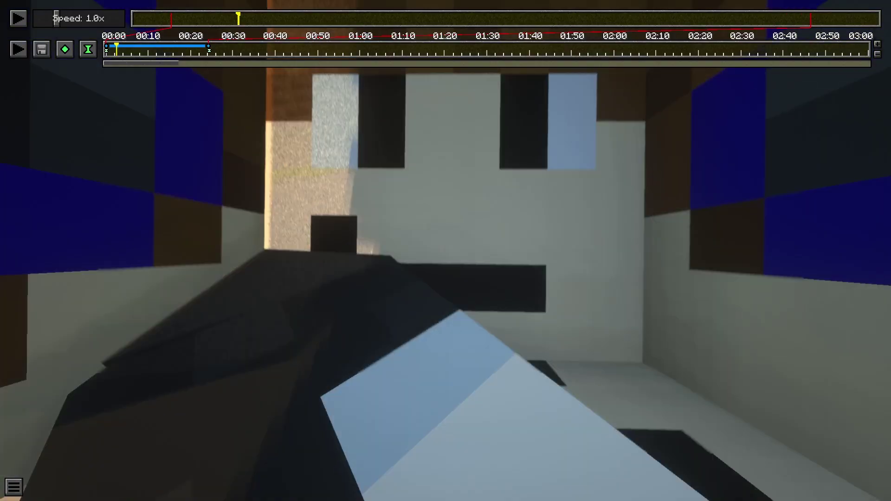
{"action": "key", "text": "b"}
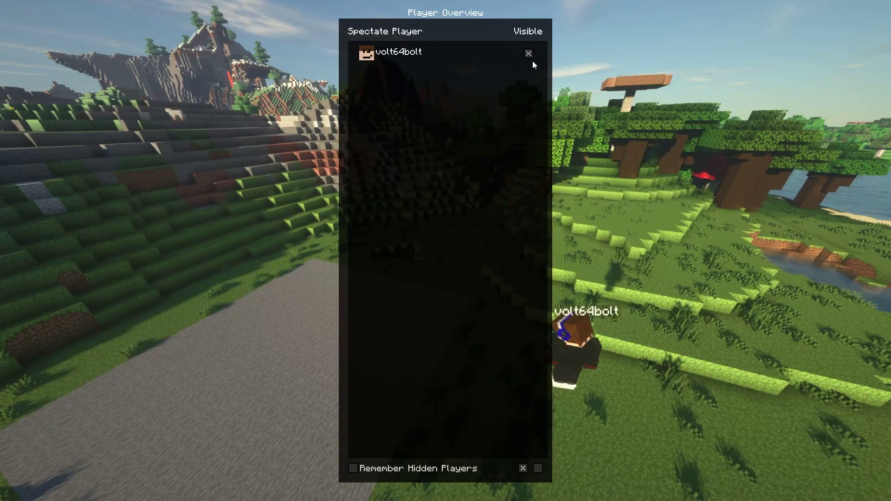
{"action": "key", "text": "Escape"}
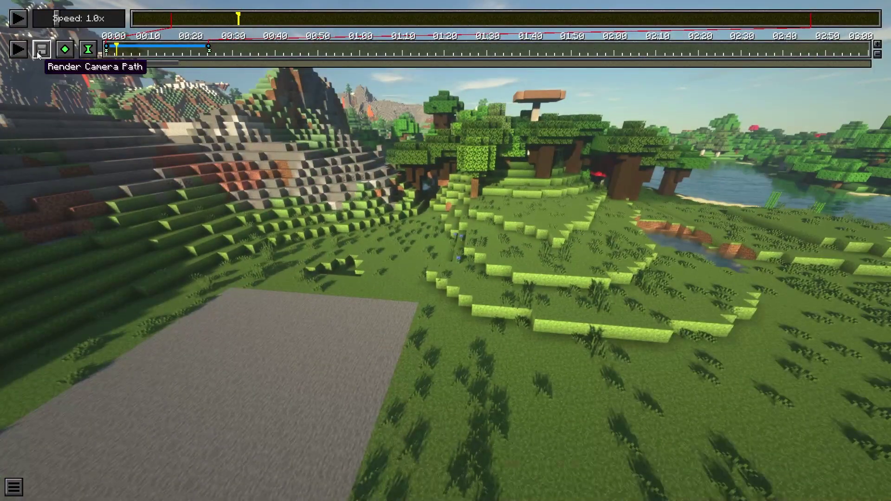
Step: Set the camera path render's output file to depth map in the motion tracking in minecraft folder
{"action": "left_click", "coordinate": [42, 49]}
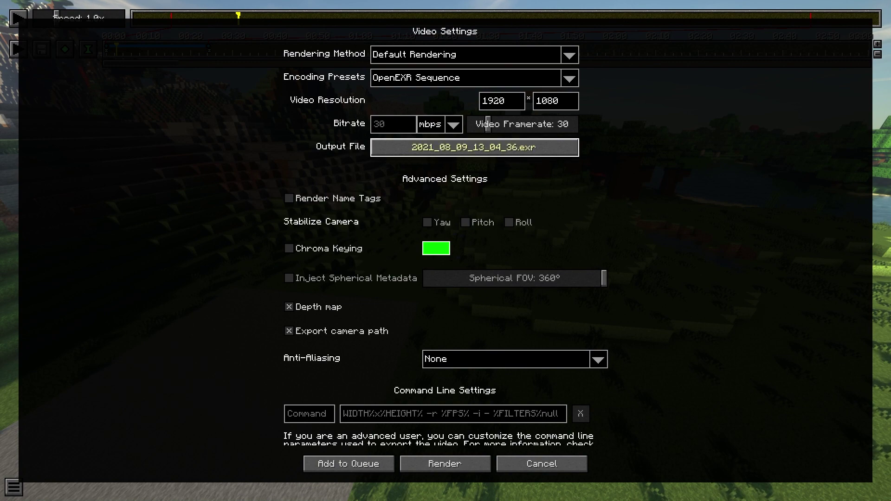
{"action": "left_click", "coordinate": [473, 147]}
{"action": "left_click", "coordinate": [457, 191]}
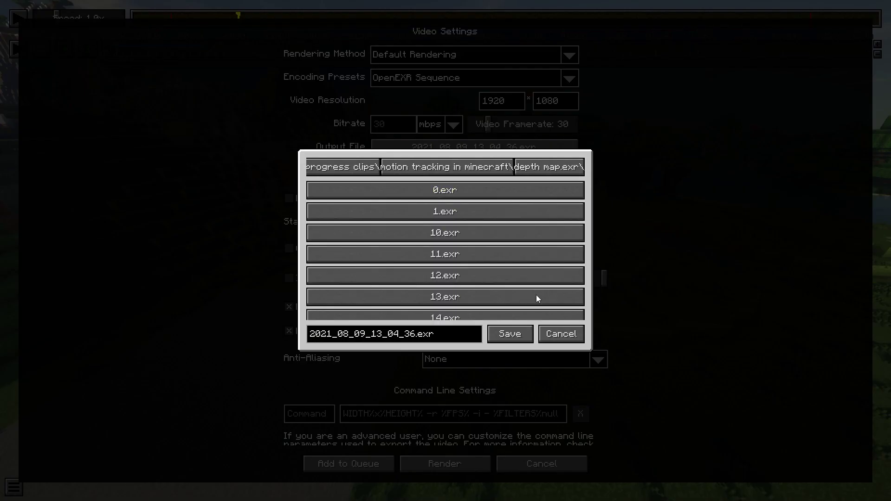
{"action": "scroll", "coordinate": [503, 241], "scroll_direction": "down", "scroll_amount": 7}
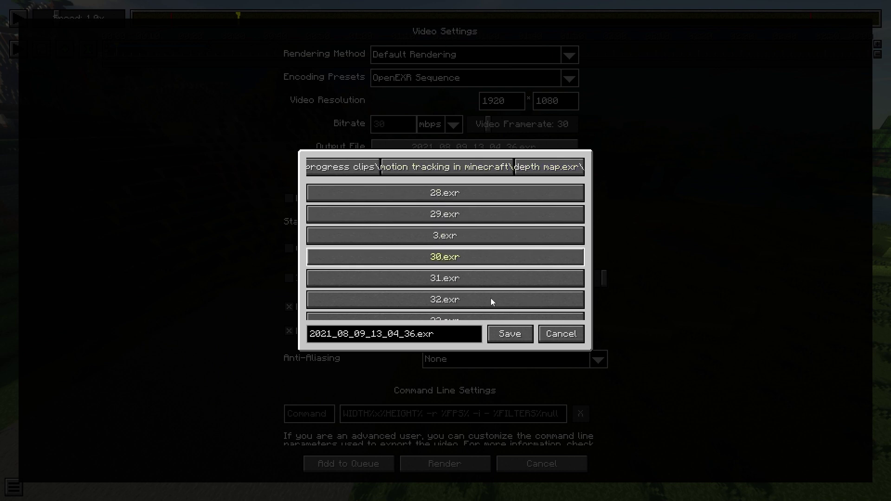
{"action": "scroll", "coordinate": [491, 301], "scroll_direction": "down", "scroll_amount": 15}
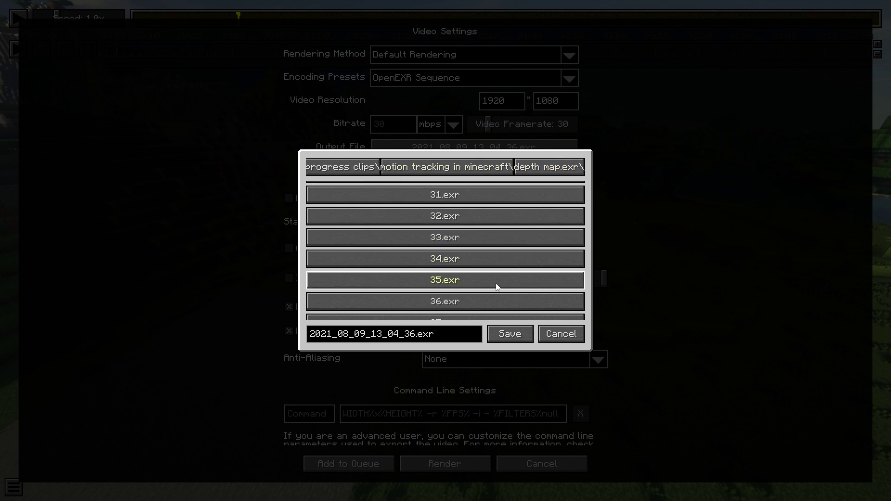
{"action": "left_click", "coordinate": [464, 165]}
{"action": "left_click", "coordinate": [439, 339]}
{"action": "key", "text": "ctrl+a"}
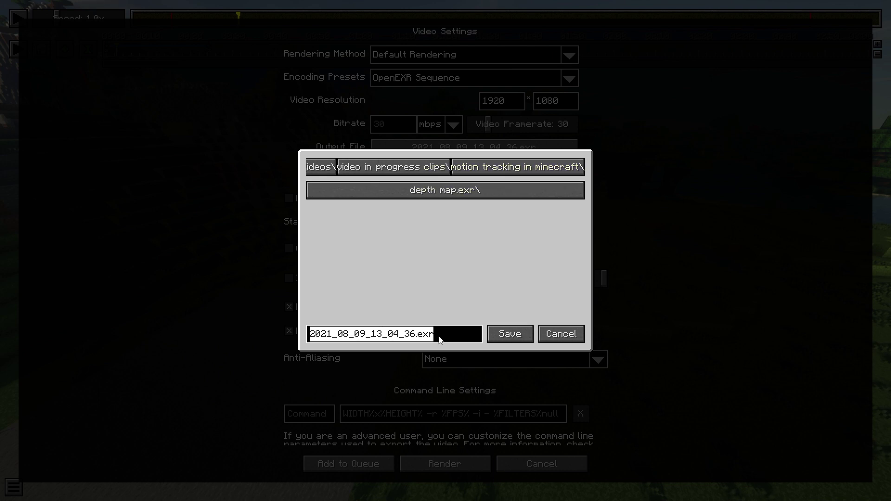
{"action": "type", "text": "depth map"}
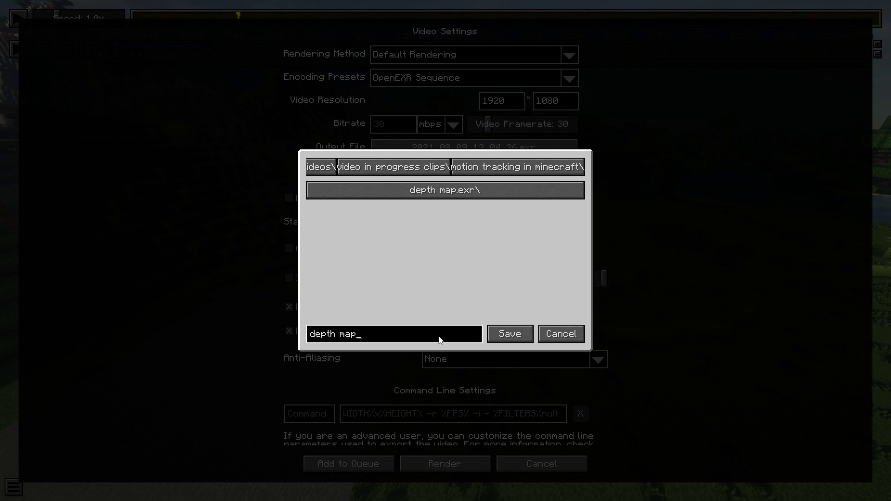
{"action": "left_click", "coordinate": [510, 334]}
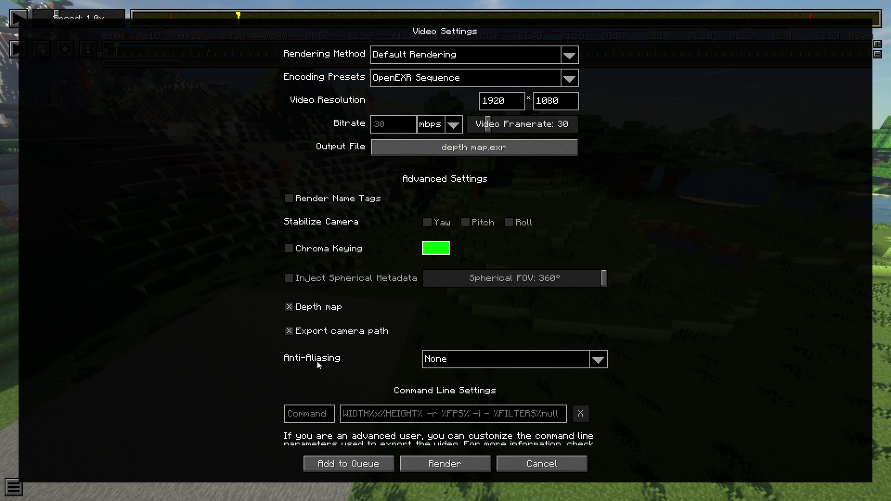
Step: Render the camera path as depth map.exr, briefly showing the render preview before turning it off again
{"action": "scroll", "coordinate": [584, 371], "scroll_direction": "down", "scroll_amount": 3}
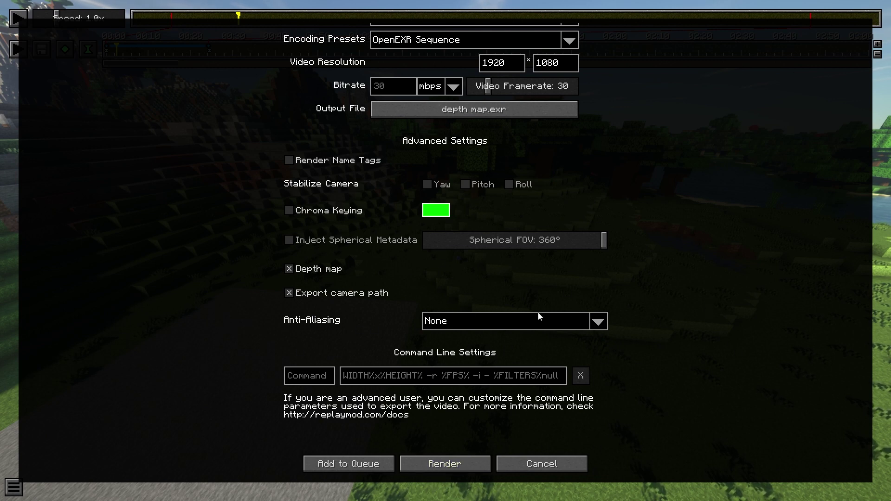
{"action": "left_click", "coordinate": [425, 463]}
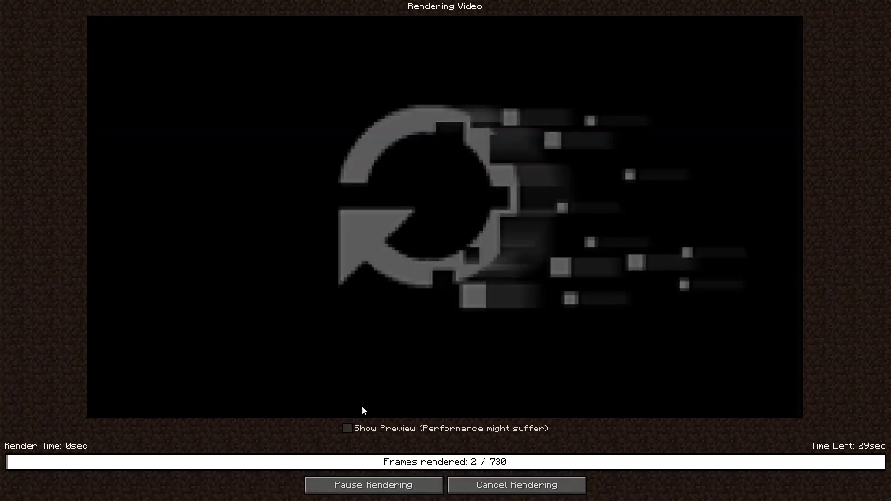
{"action": "left_click", "coordinate": [347, 428]}
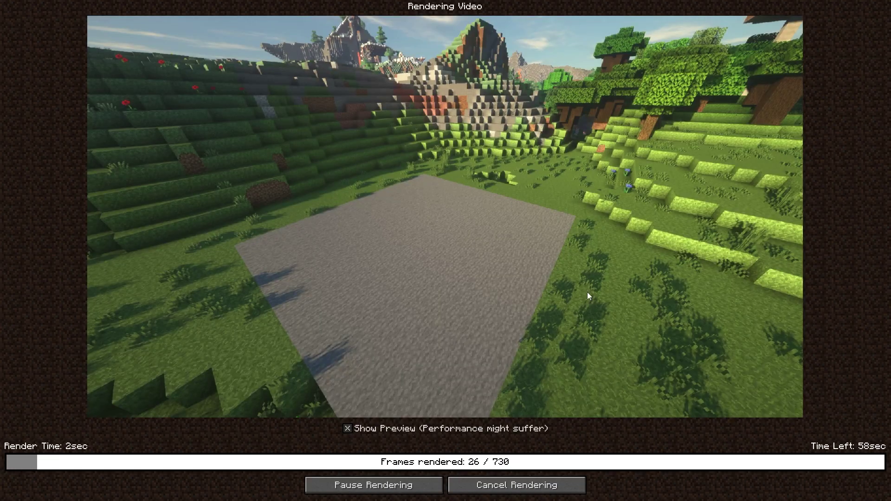
{"action": "left_click", "coordinate": [348, 429]}
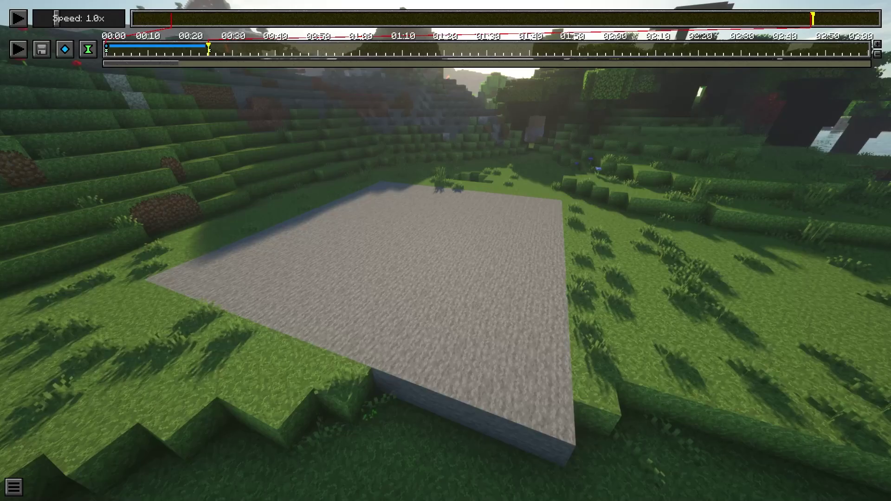
Step: Look around the stone platform after the render, and exit the replay
{"action": "key", "text": "Escape"}
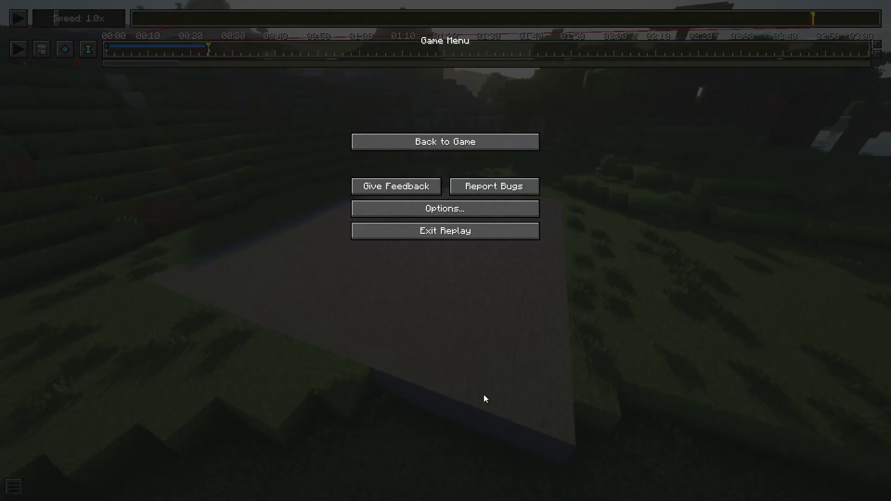
{"action": "key", "text": "Escape"}
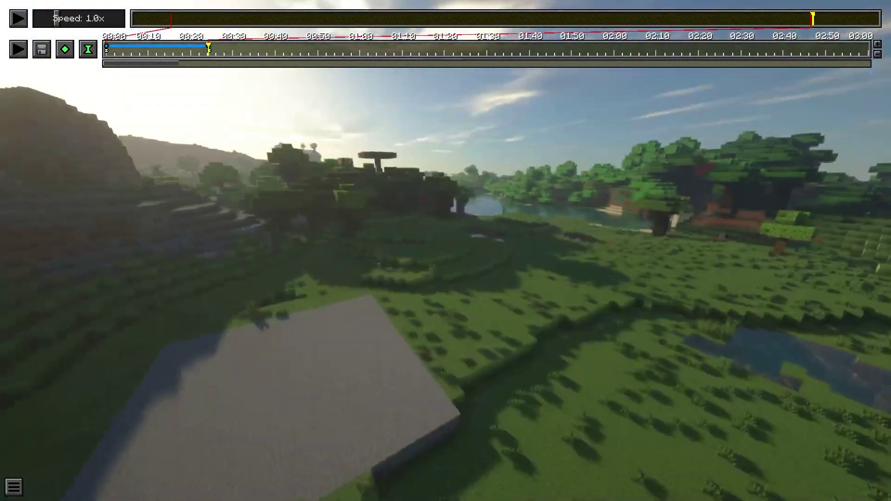
{"action": "key", "text": "Escape"}
{"action": "left_click", "coordinate": [491, 233]}
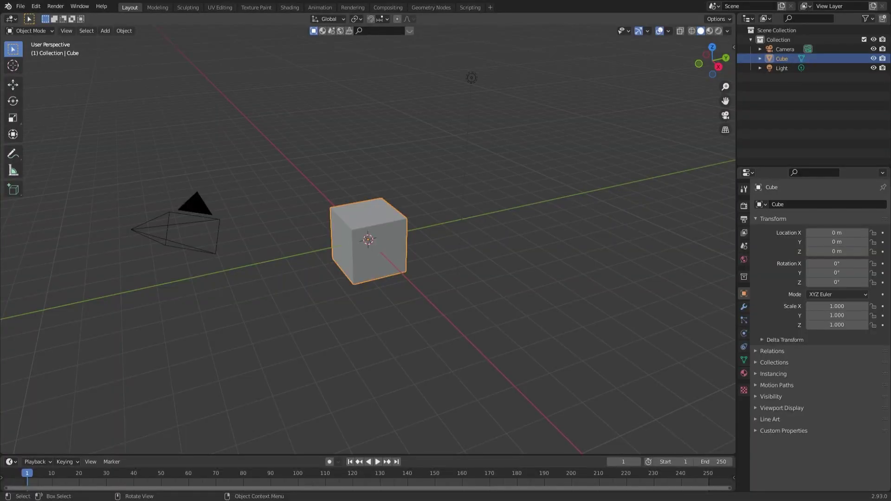
Step: Switch to Blender and delete the default camera, cube and light from the scene
{"action": "left_click", "coordinate": [219, 195]}
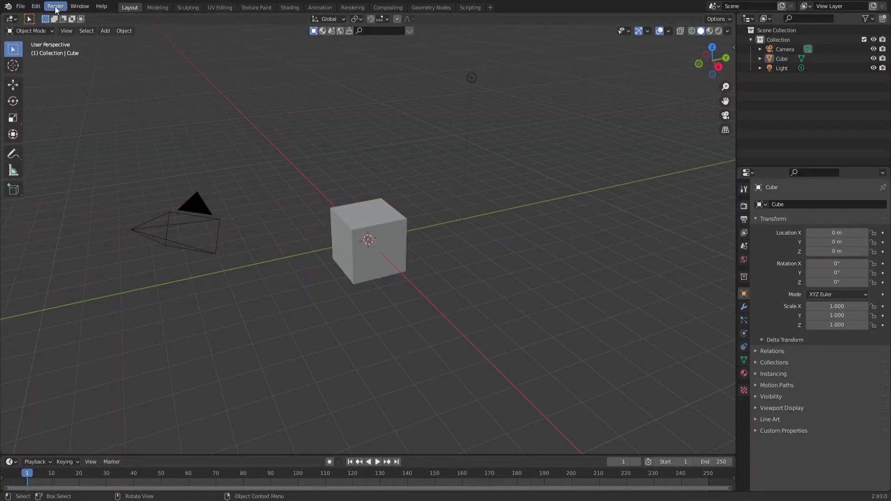
{"action": "left_click", "coordinate": [80, 6]}
{"action": "left_click", "coordinate": [87, 37]}
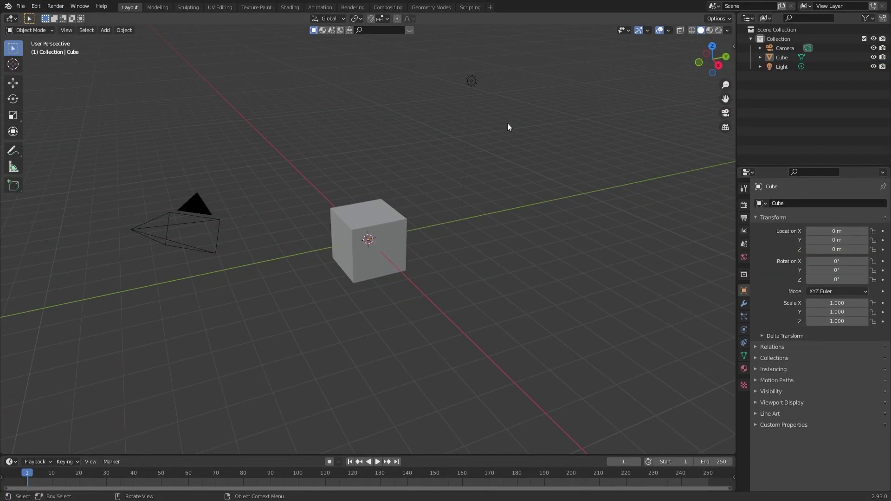
{"action": "key", "text": "a"}
{"action": "key", "text": "x"}
{"action": "left_click", "coordinate": [481, 174]}
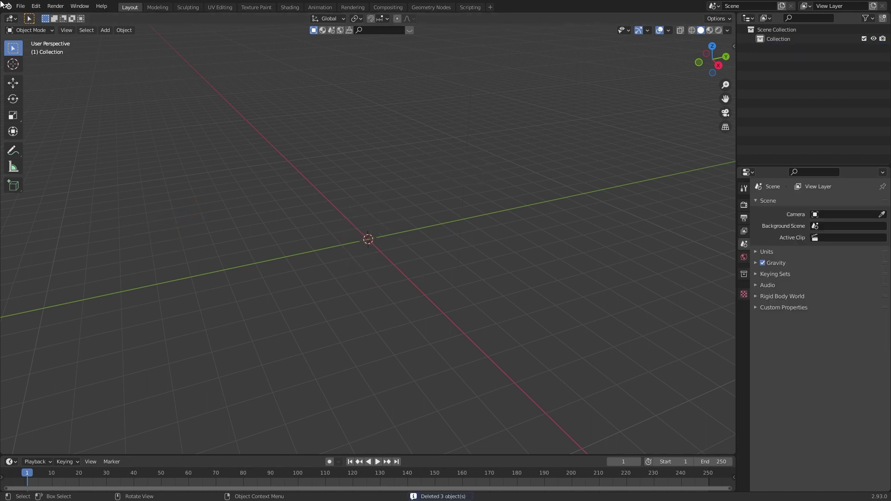
Step: Import camera.glb from the depth map.exr folder as a glTF 2.0 file
{"action": "left_click", "coordinate": [24, 10]}
{"action": "left_click", "coordinate": [23, 9]}
{"action": "left_click", "coordinate": [21, 8]}
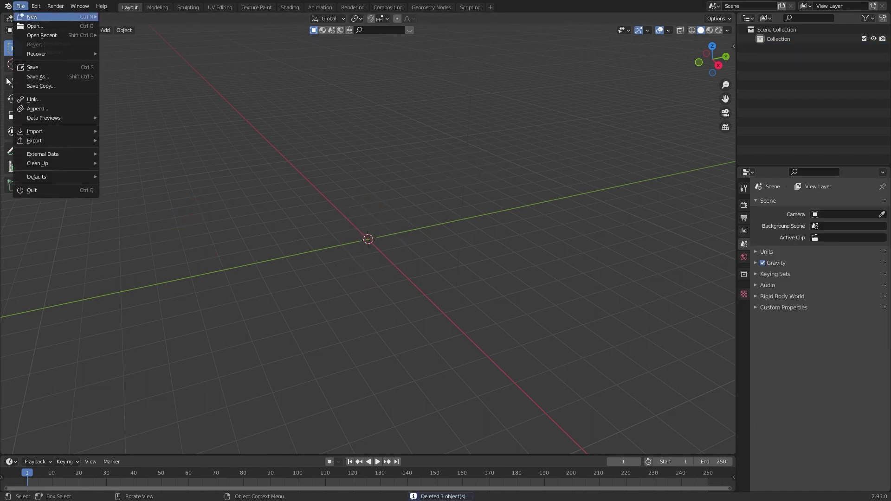
{"action": "mouse_move", "coordinate": [38, 133]}
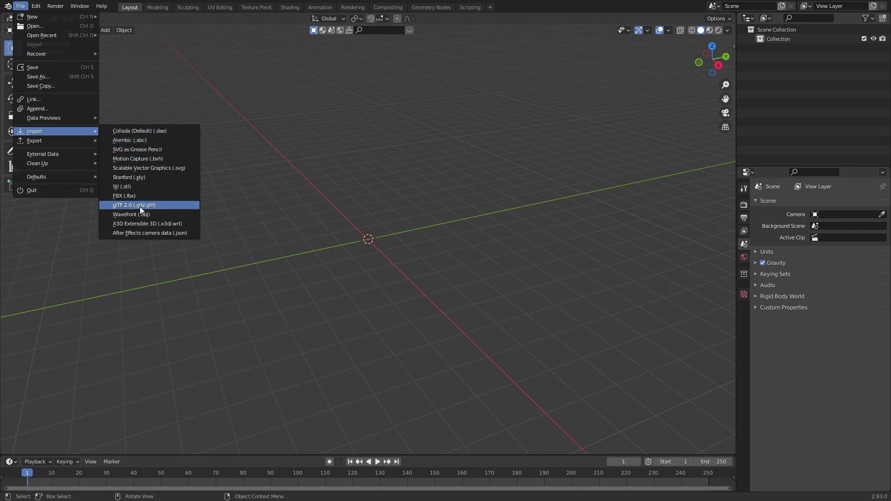
{"action": "left_click", "coordinate": [156, 205]}
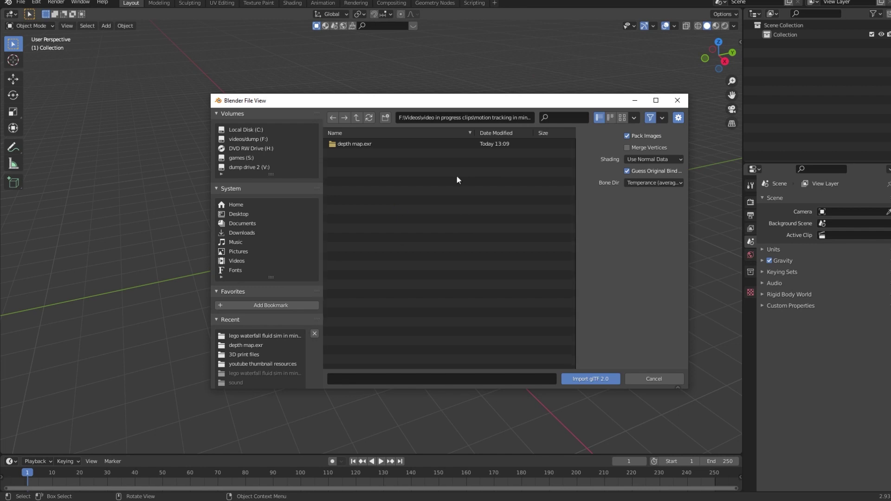
{"action": "left_click", "coordinate": [361, 144]}
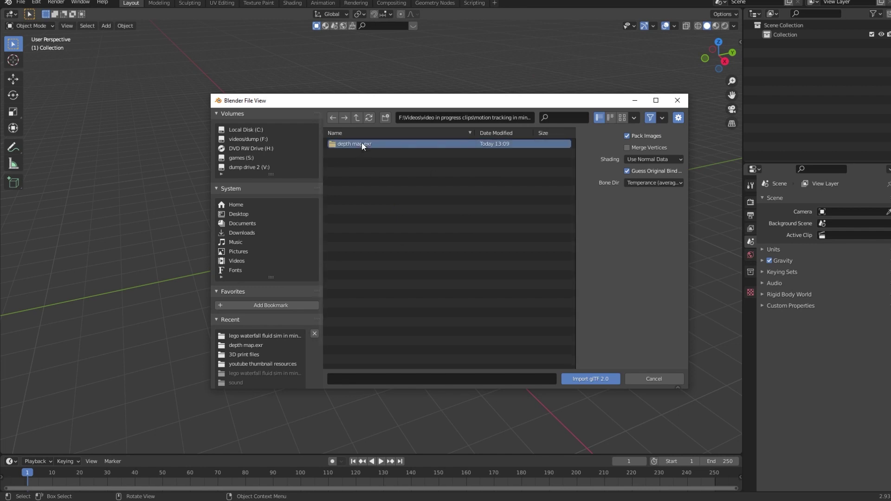
{"action": "double_click", "coordinate": [361, 143]}
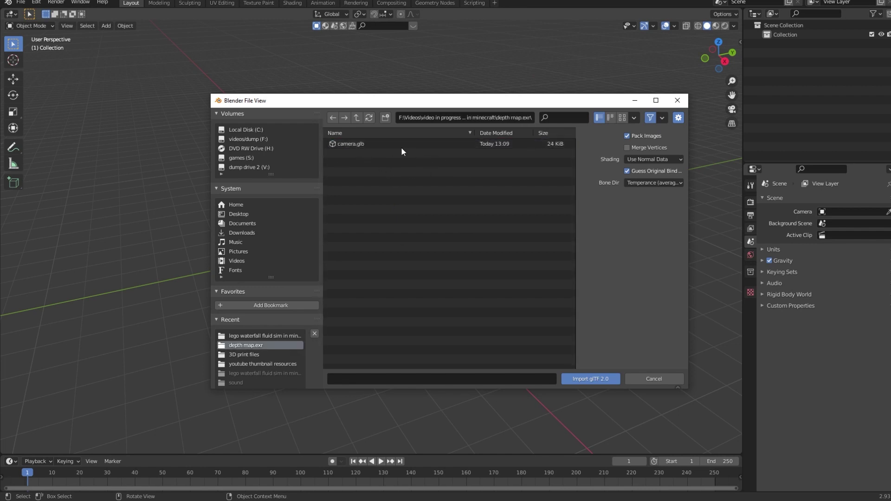
{"action": "left_click", "coordinate": [354, 143]}
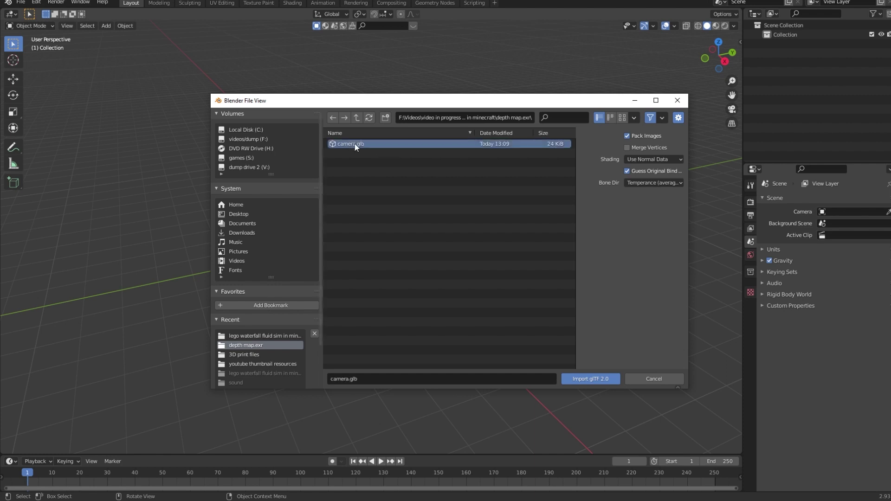
{"action": "left_click", "coordinate": [595, 377]}
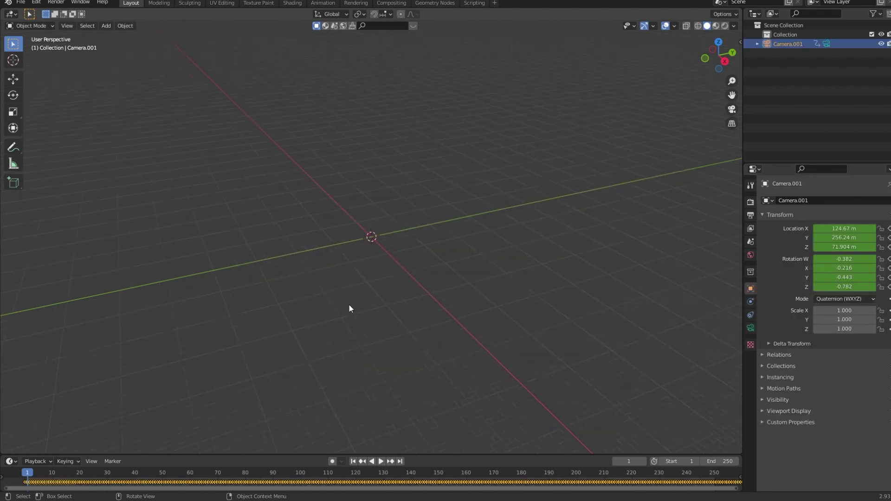
Step: Inspect the imported camera in the scene, and play its animation from the camera's view
{"action": "middle_click_drag", "start_coordinate": [349, 305], "coordinate": [310, 354]}
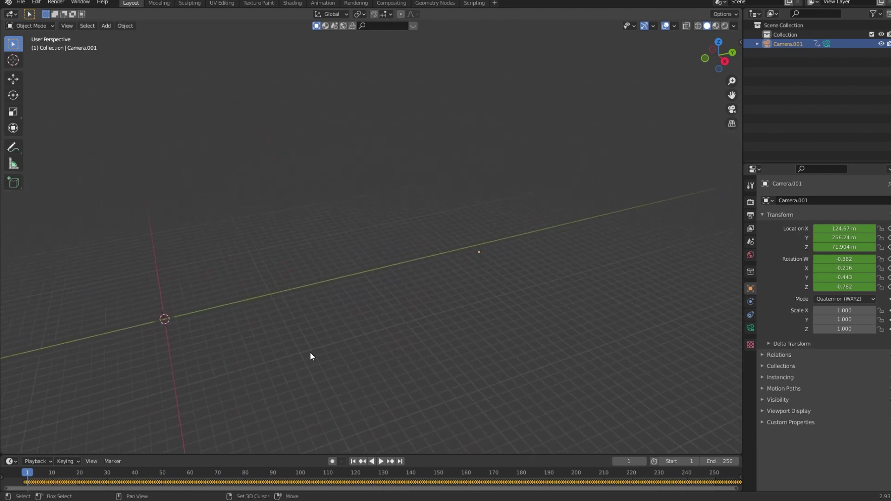
{"action": "middle_click_drag", "start_coordinate": [571, 225], "coordinate": [468, 231], "text": "shift"}
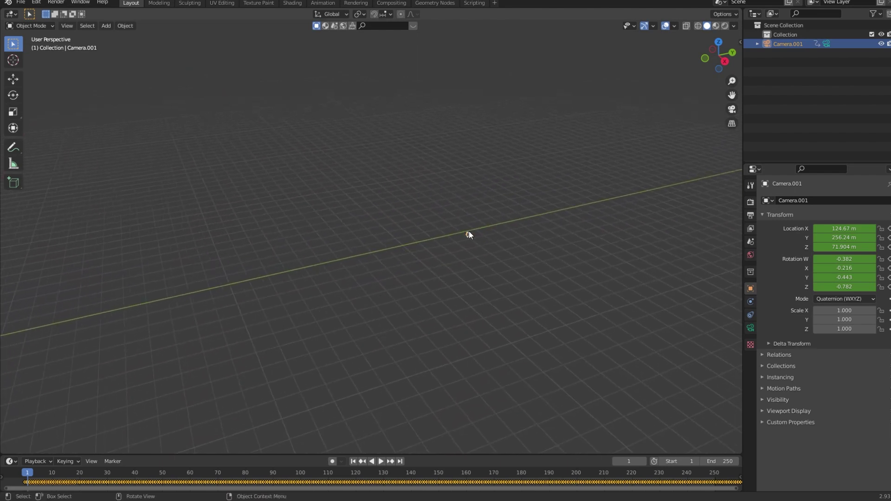
{"action": "scroll", "coordinate": [469, 231], "scroll_direction": "up", "scroll_amount": 5}
{"action": "middle_click_drag", "start_coordinate": [549, 252], "coordinate": [406, 261], "text": "shift"}
{"action": "scroll", "coordinate": [360, 291], "scroll_direction": "down", "scroll_amount": 3}
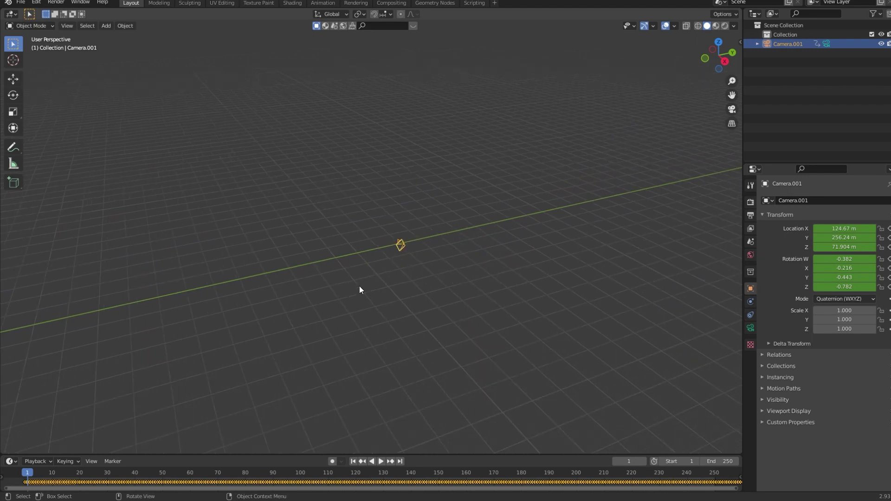
{"action": "middle_click_drag", "start_coordinate": [360, 291], "coordinate": [373, 241]}
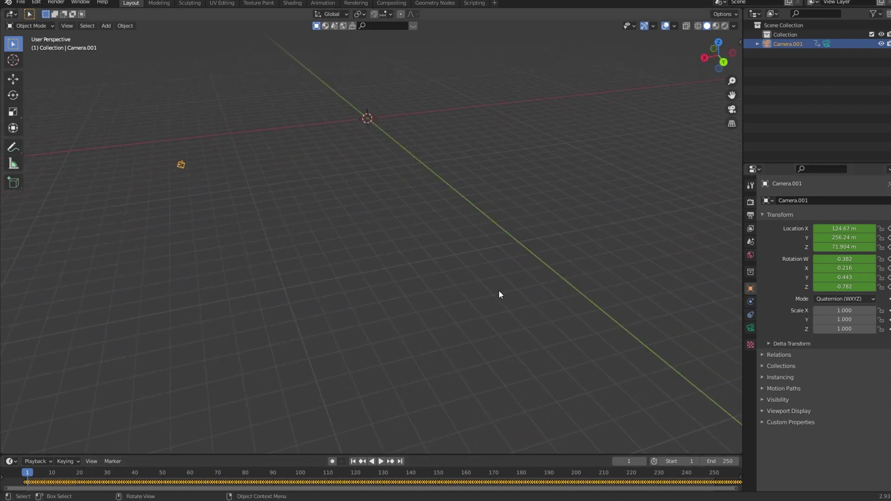
{"action": "key", "text": "KP_0"}
{"action": "key", "text": "space"}
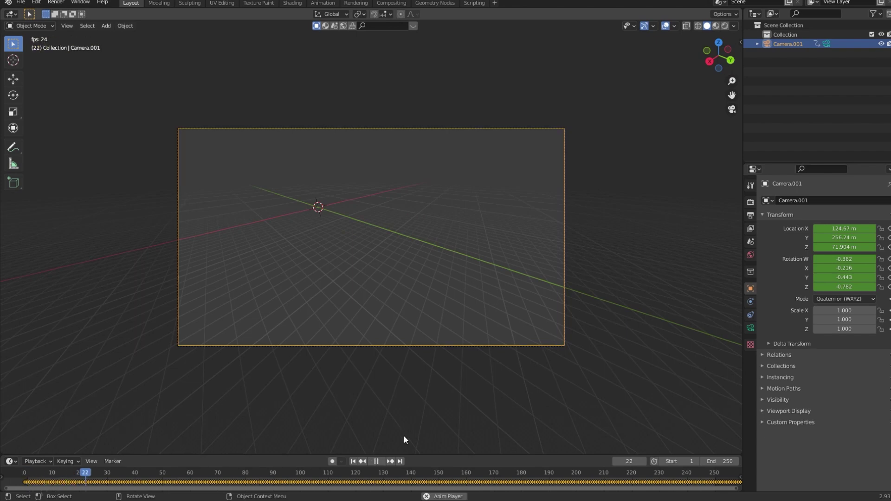
Step: Stop the camera playback and examine how far the camera's keyframes extend along the timeline compared with the end frame
{"action": "scroll", "coordinate": [418, 483], "scroll_direction": "down", "scroll_amount": 3}
{"action": "scroll", "coordinate": [416, 483], "scroll_direction": "down", "scroll_amount": 1}
{"action": "middle_click_drag", "start_coordinate": [465, 477], "coordinate": [241, 475]}
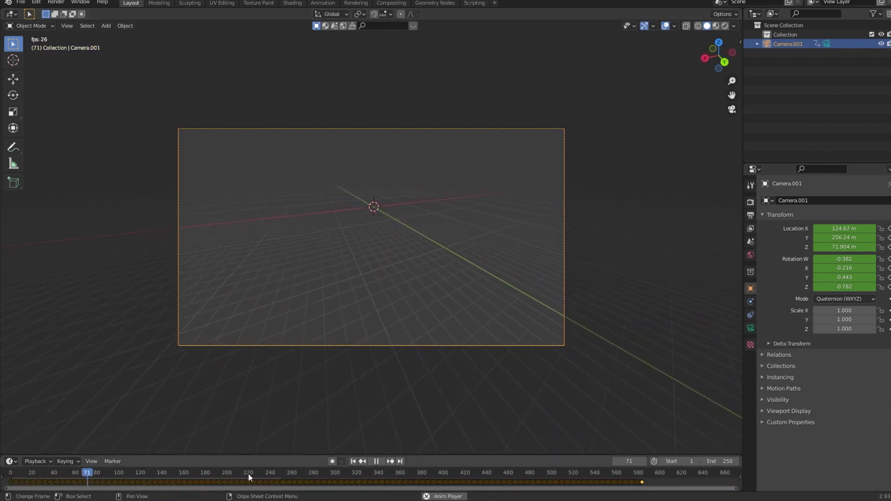
{"action": "key", "text": "space"}
{"action": "left_click", "coordinate": [719, 461]}
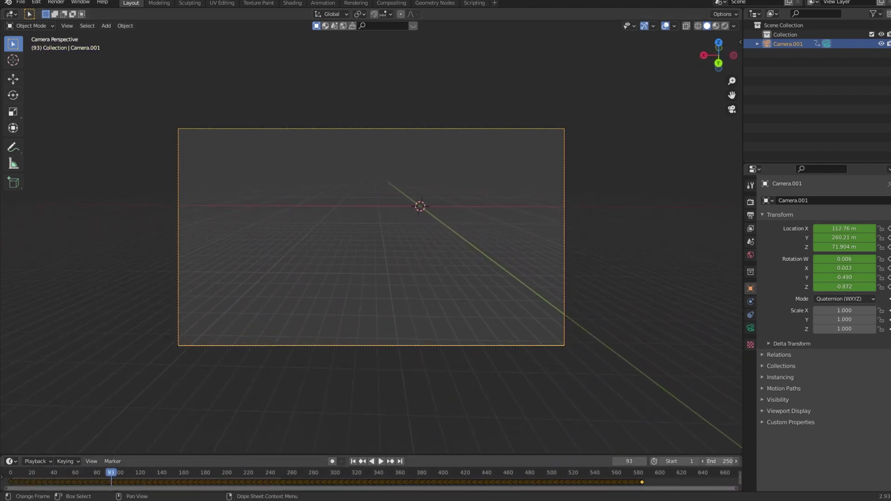
{"action": "key", "text": "Return"}
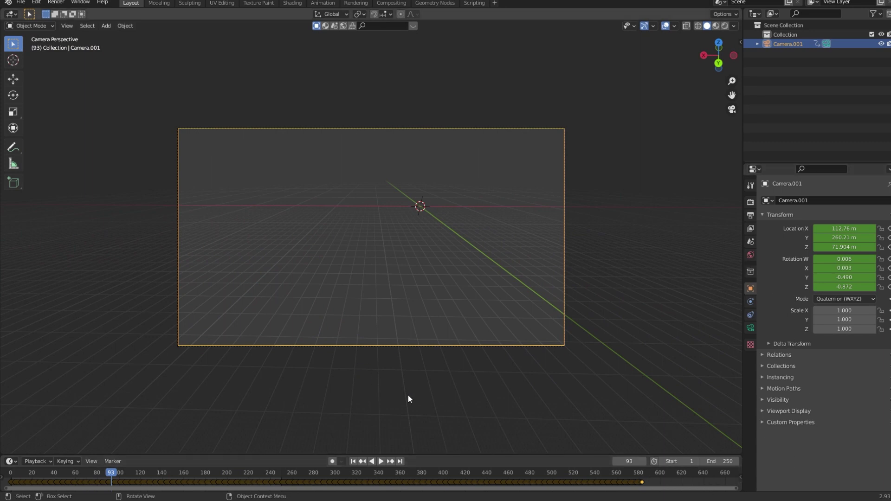
{"action": "key", "text": "x"}
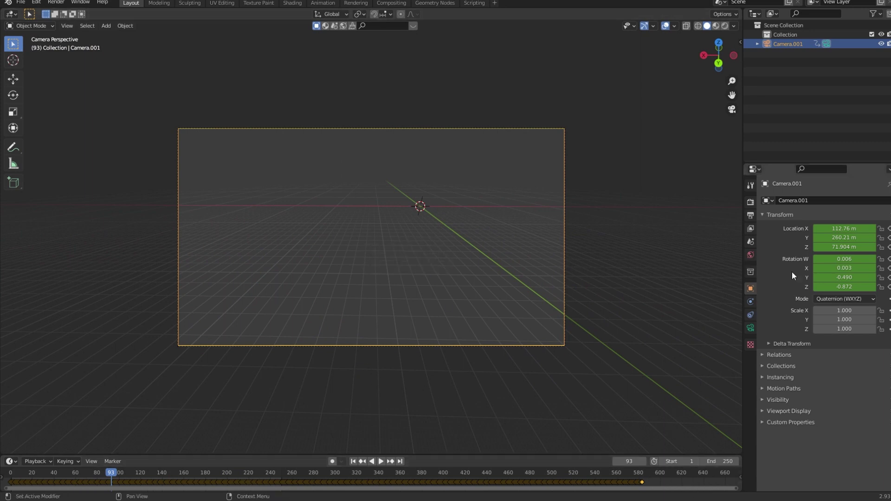
Step: Set the scene's output frame rate to 30 fps
{"action": "left_click", "coordinate": [750, 242]}
{"action": "left_click", "coordinate": [750, 228]}
{"action": "left_click", "coordinate": [750, 215]}
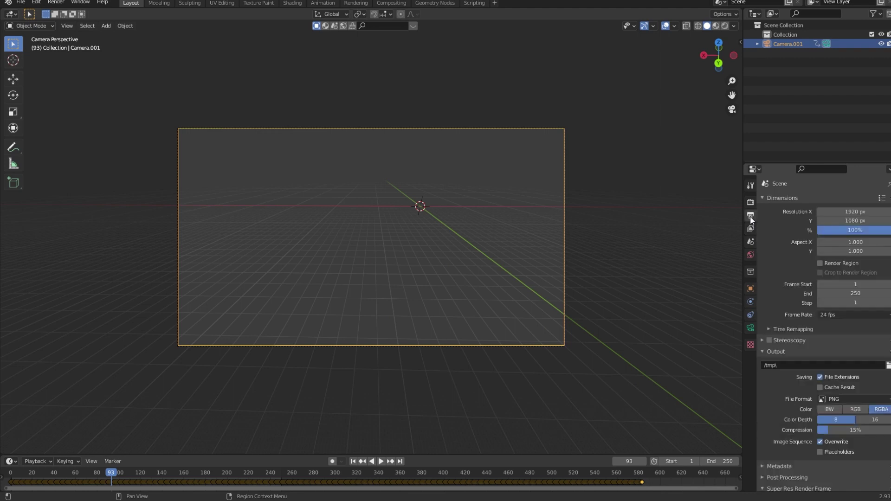
{"action": "left_click", "coordinate": [833, 314]}
{"action": "left_click", "coordinate": [848, 361]}
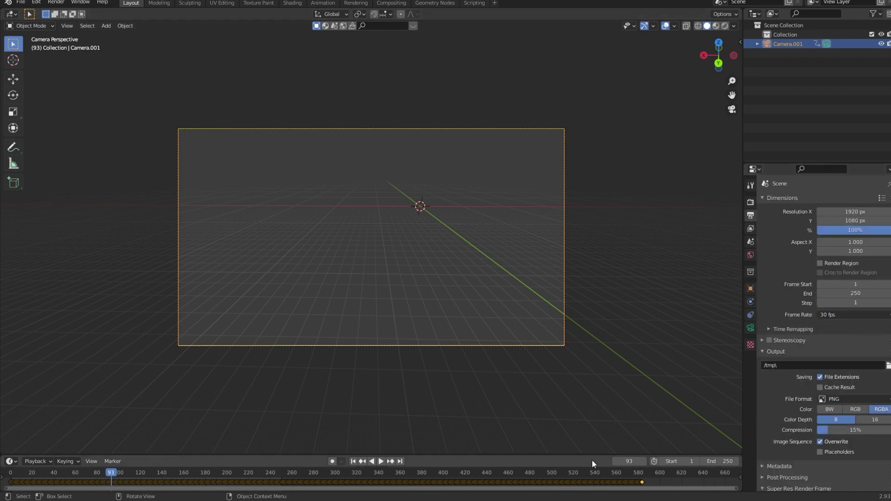
Step: Delete the imported camera and re-import camera.glb from the depth map.exr folder as a glTF 2.0 file
{"action": "key", "text": "x"}
{"action": "left_click", "coordinate": [346, 305]}
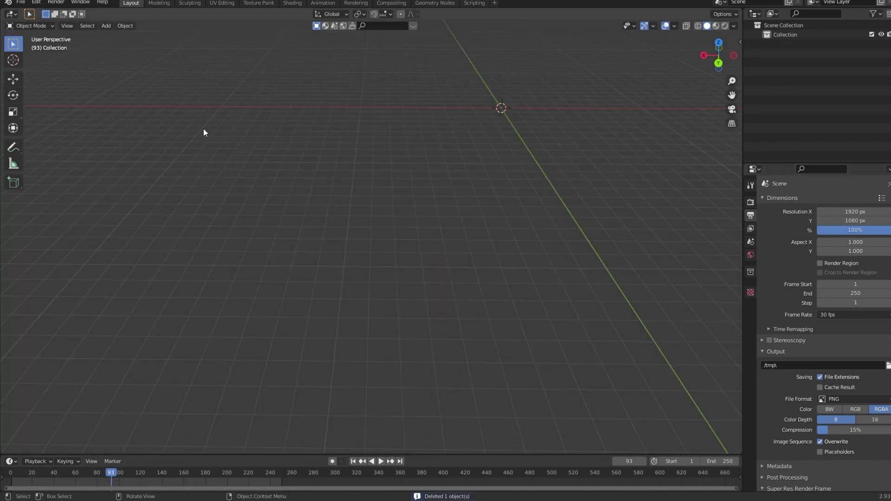
{"action": "left_click", "coordinate": [21, 2]}
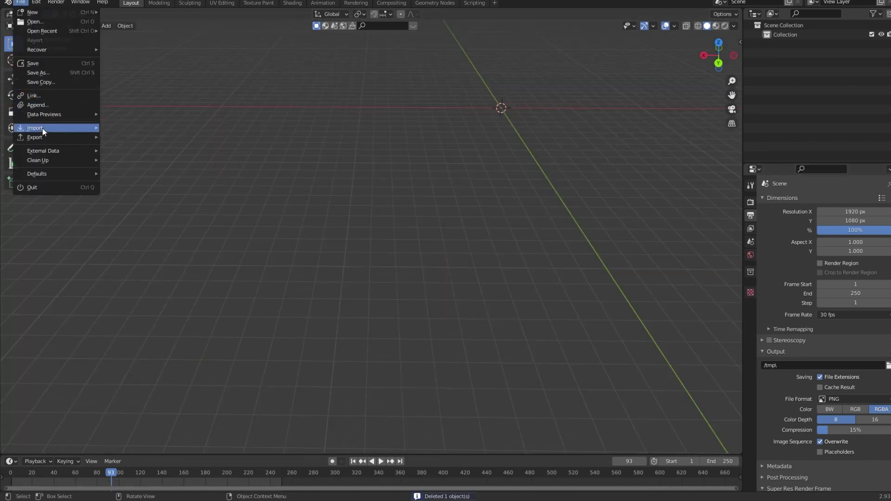
{"action": "mouse_move", "coordinate": [43, 128]}
{"action": "left_click", "coordinate": [157, 203]}
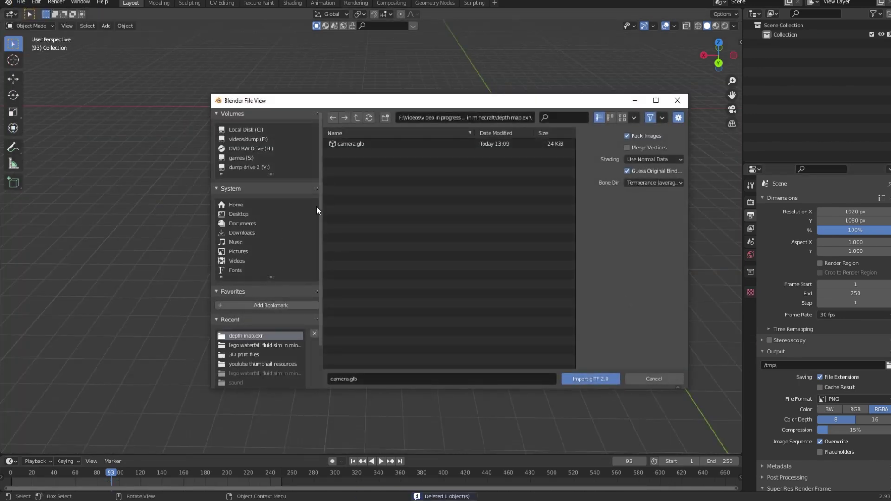
{"action": "left_click", "coordinate": [338, 143]}
{"action": "left_click", "coordinate": [582, 378]}
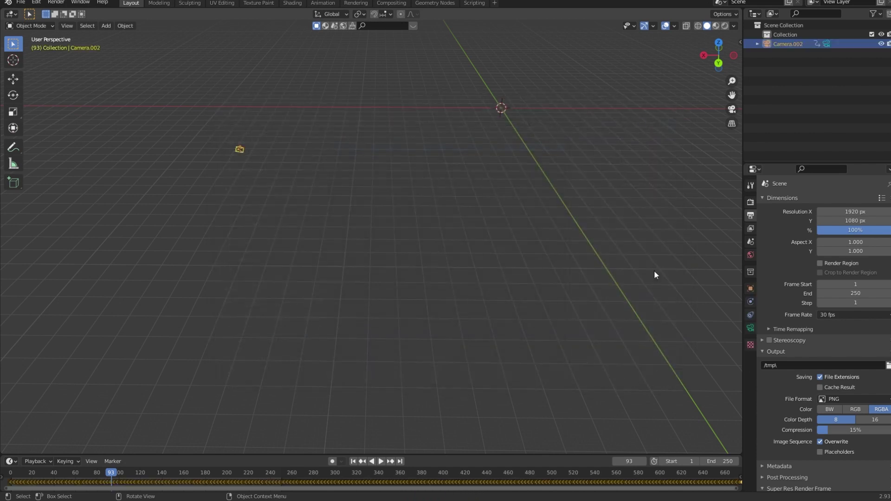
Step: Set the animation's end frame to 720, near the last keyframe of the re-imported camera
{"action": "middle_click_drag", "start_coordinate": [464, 292], "coordinate": [642, 347]}
{"action": "scroll", "coordinate": [642, 476], "scroll_direction": "down", "scroll_amount": 3}
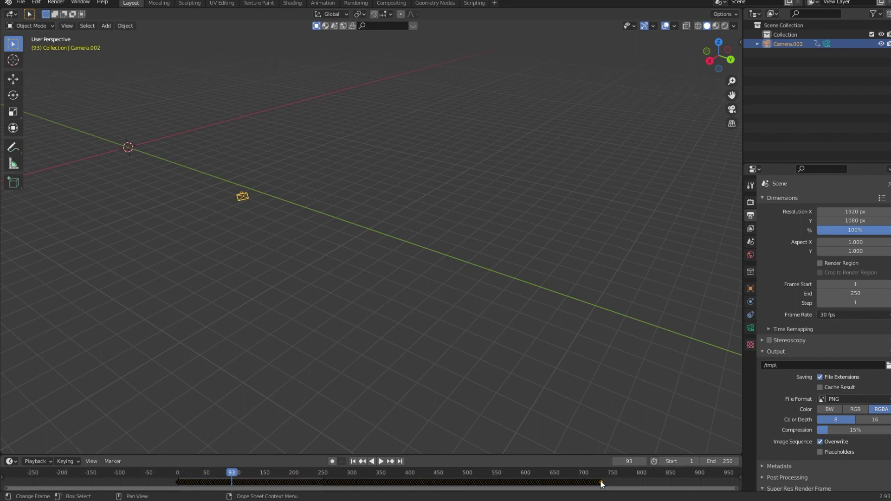
{"action": "left_click", "coordinate": [722, 461]}
{"action": "type", "text": "720"}
{"action": "key", "text": "Return"}
Step: Set the animation's end frame to 729 to match the camera's last keyframe, and select that keyframe to check its position
{"action": "middle_click_drag", "start_coordinate": [692, 477], "coordinate": [519, 483]}
{"action": "scroll", "coordinate": [434, 487], "scroll_direction": "up", "scroll_amount": 8}
{"action": "scroll", "coordinate": [486, 477], "scroll_direction": "up", "scroll_amount": 4}
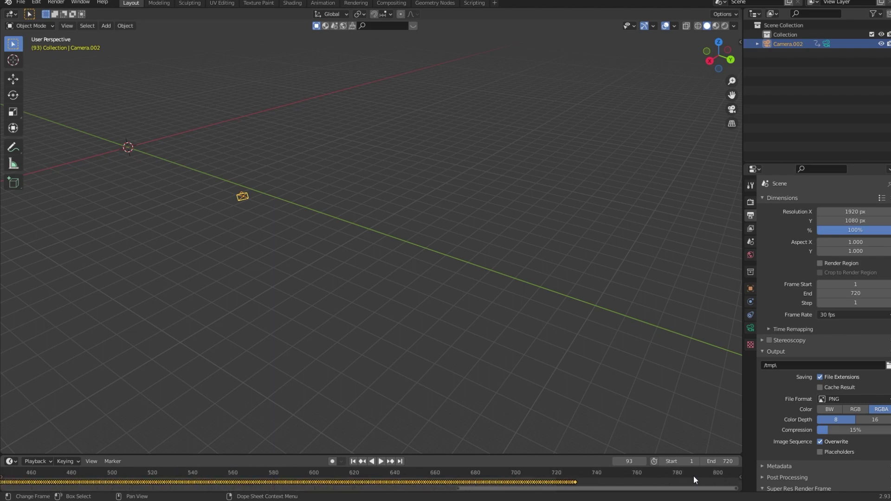
{"action": "scroll", "coordinate": [675, 477], "scroll_direction": "up", "scroll_amount": 3}
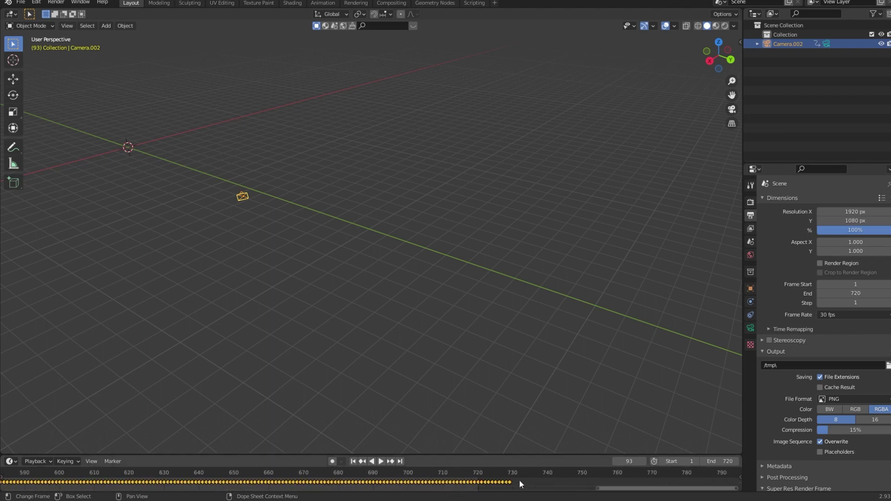
{"action": "middle_click_drag", "start_coordinate": [519, 484], "coordinate": [458, 487]}
{"action": "left_click", "coordinate": [719, 461]}
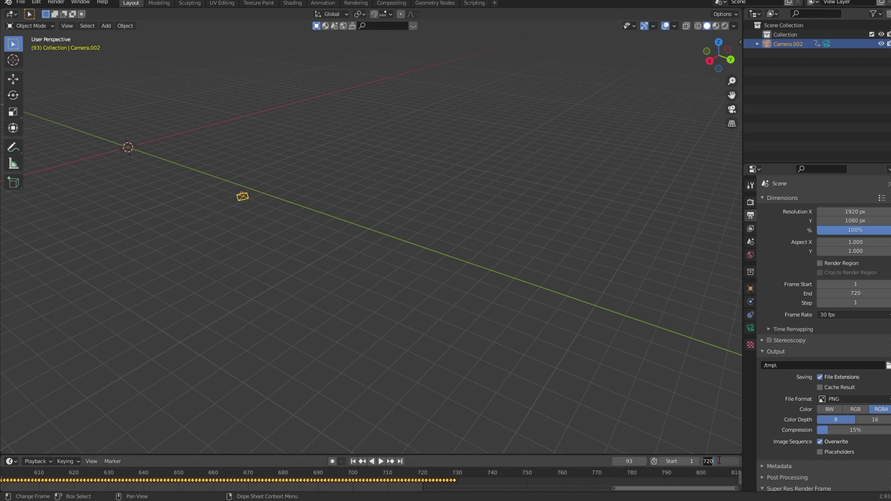
{"action": "type", "text": "729"}
{"action": "key", "text": "Return"}
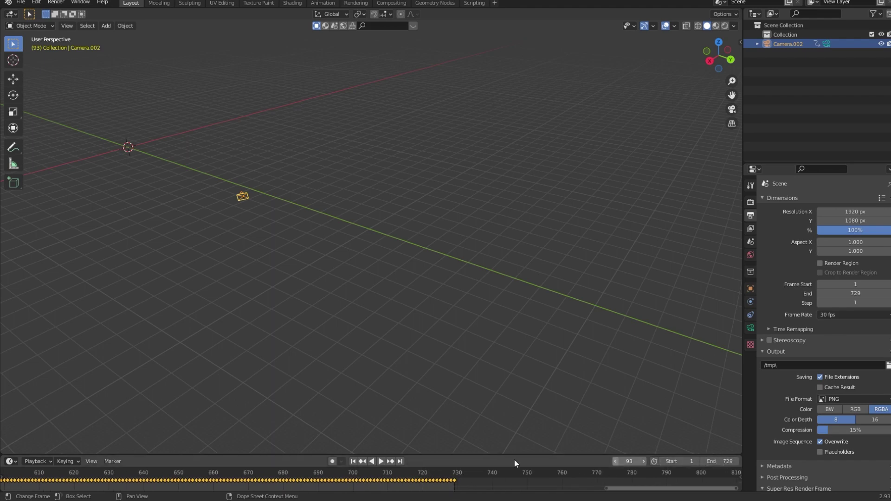
{"action": "left_click", "coordinate": [454, 480]}
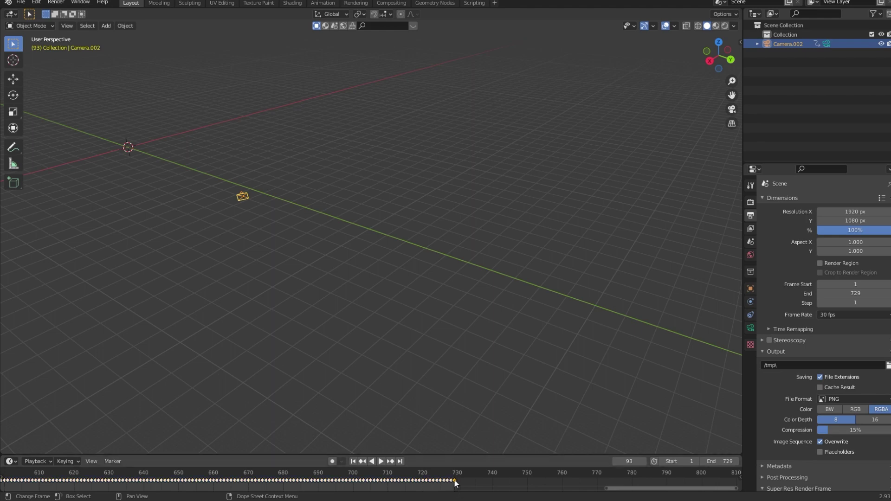
{"action": "scroll", "coordinate": [471, 485], "scroll_direction": "down", "scroll_amount": 16}
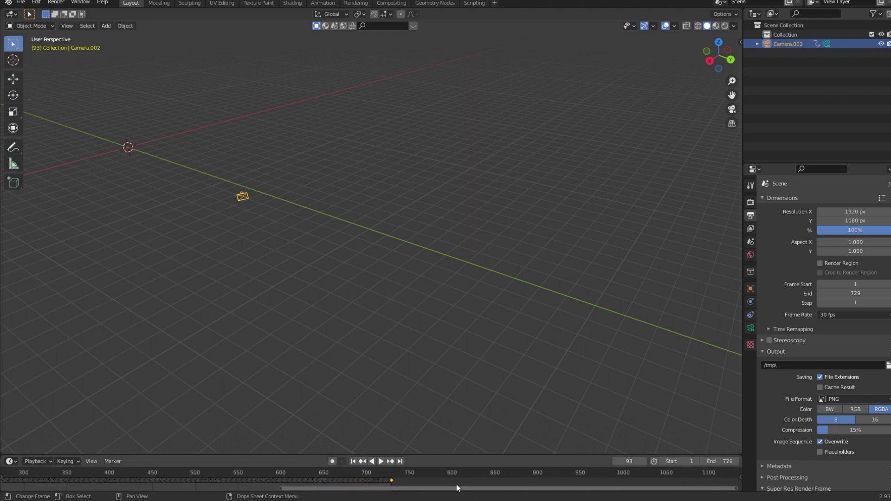
{"action": "middle_click_drag", "start_coordinate": [459, 479], "coordinate": [713, 483]}
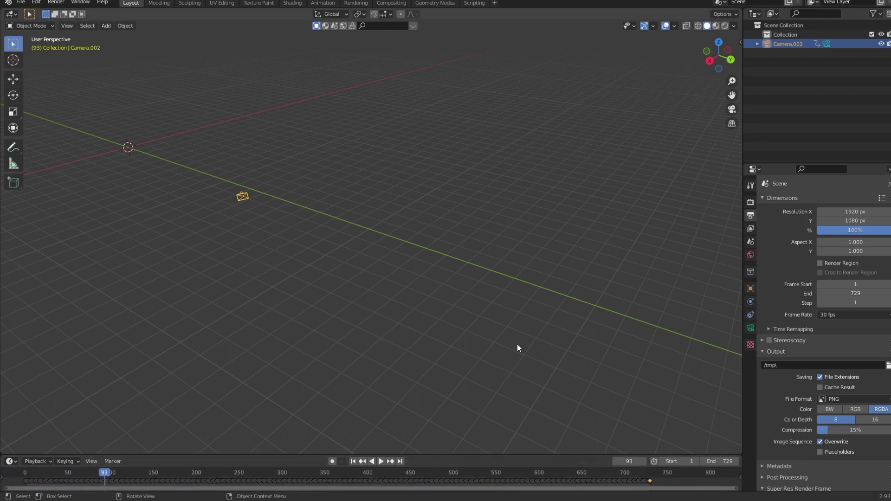
{"action": "middle_click_drag", "start_coordinate": [517, 344], "coordinate": [425, 298]}
Step: Deselect the camera, then open the Compositing workspace and enable Use Nodes
{"action": "key", "text": "alt+Tab"}
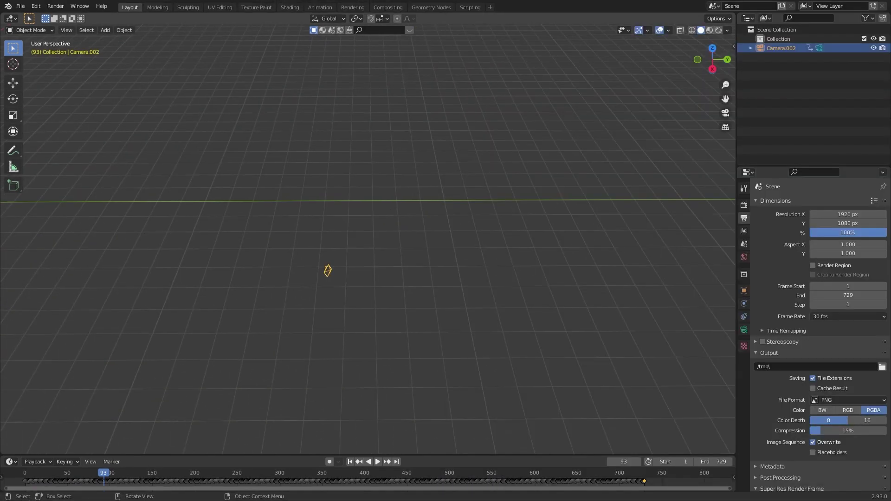
{"action": "left_click", "coordinate": [205, 335]}
{"action": "middle_click_drag", "start_coordinate": [208, 260], "coordinate": [288, 242], "text": "shift"}
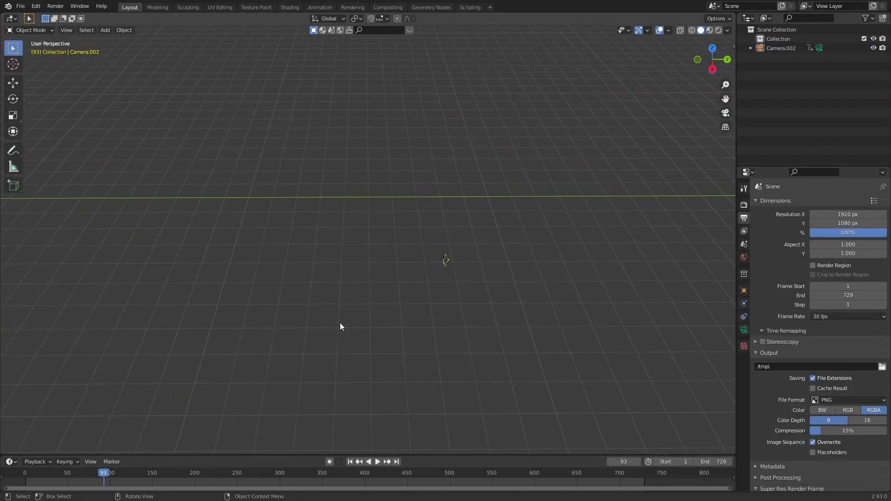
{"action": "scroll", "coordinate": [488, 263], "scroll_direction": "up", "scroll_amount": 2}
{"action": "middle_click_drag", "start_coordinate": [489, 267], "coordinate": [492, 251]}
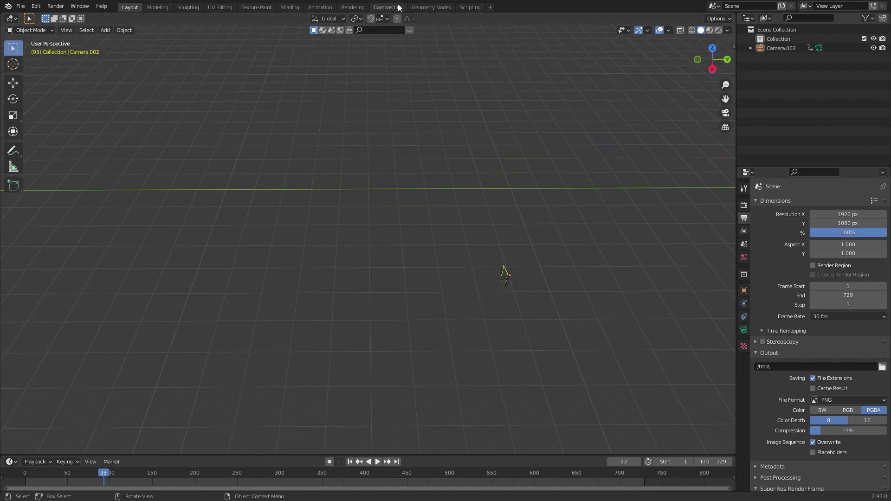
{"action": "left_click", "coordinate": [387, 7]}
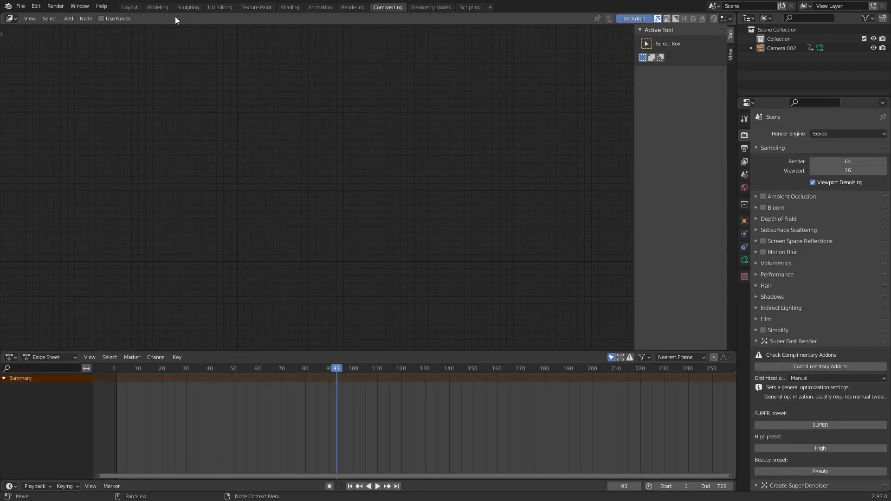
{"action": "left_click", "coordinate": [104, 19]}
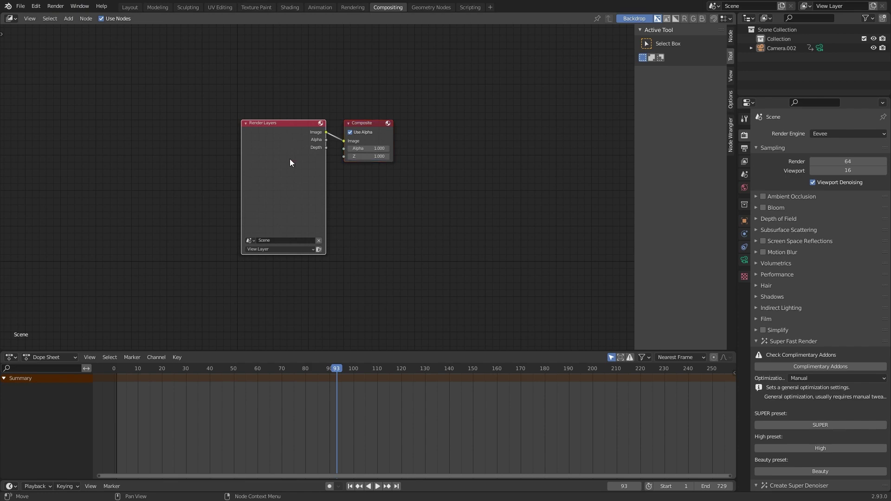
Step: Move the Render Layers node well away from the Composite node and cut the image link between them
{"action": "left_click_drag", "start_coordinate": [290, 160], "coordinate": [68, 161]}
{"action": "middle_click_drag", "start_coordinate": [231, 98], "coordinate": [400, 123]}
{"action": "key", "text": "shift+a"}
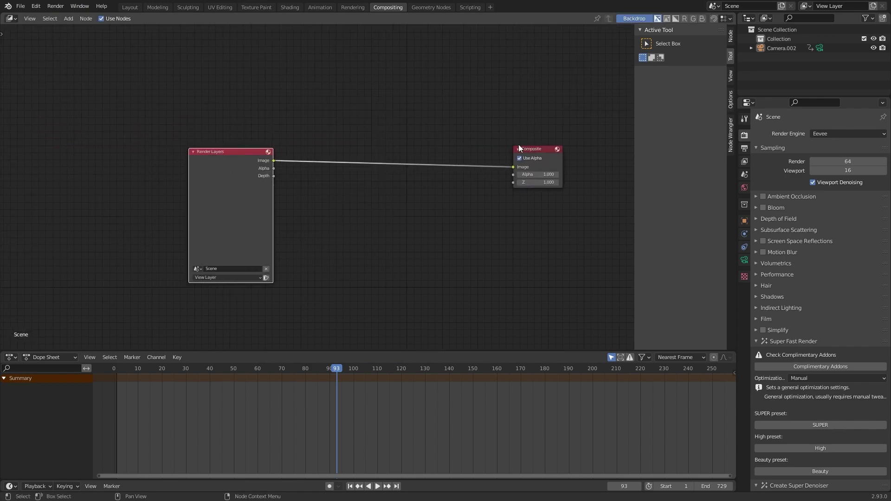
{"action": "right_click_drag", "start_coordinate": [366, 99], "coordinate": [365, 209], "text": "ctrl"}
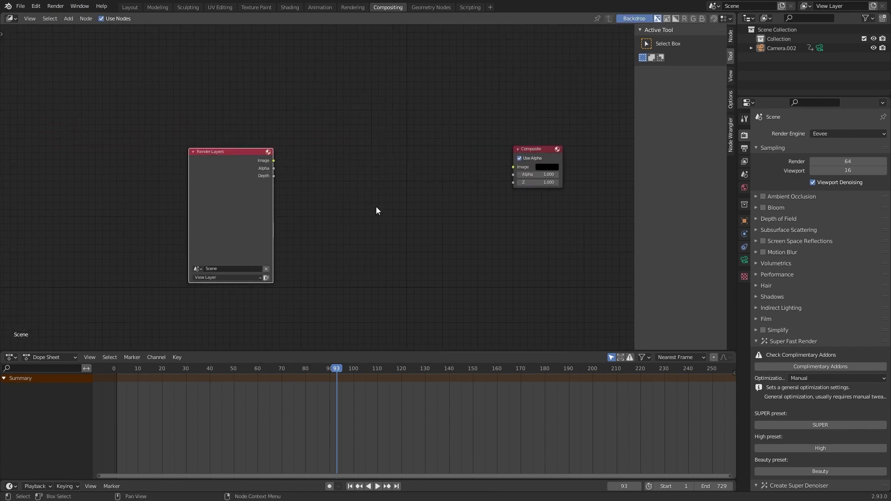
{"action": "left_click", "coordinate": [38, 6]}
{"action": "left_click", "coordinate": [54, 138]}
{"action": "right_click_drag", "start_coordinate": [346, 69], "coordinate": [414, 275], "text": "ctrl"}
{"action": "right_click_drag", "start_coordinate": [341, 144], "coordinate": [397, 193], "text": "ctrl"}
Step: Add an Image Sequence input node with the rendered EXR frames and place it above the Render Layers node
{"action": "key", "text": "shift+a"}
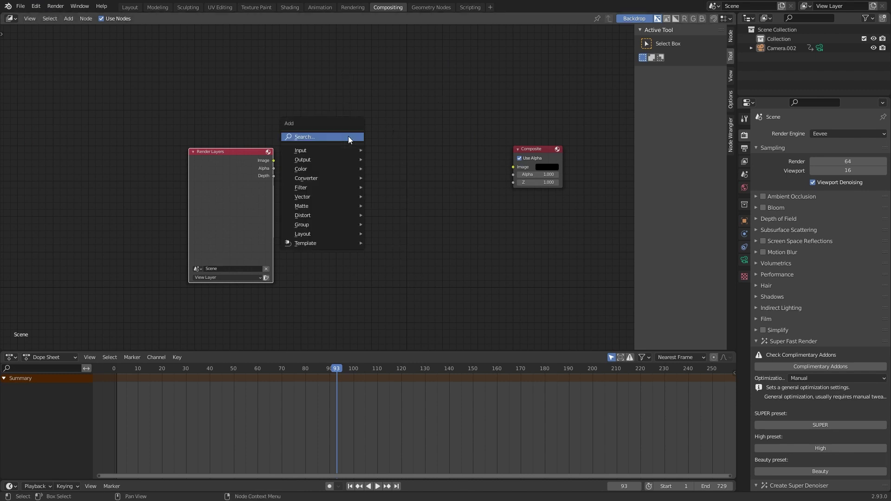
{"action": "mouse_move", "coordinate": [333, 151]}
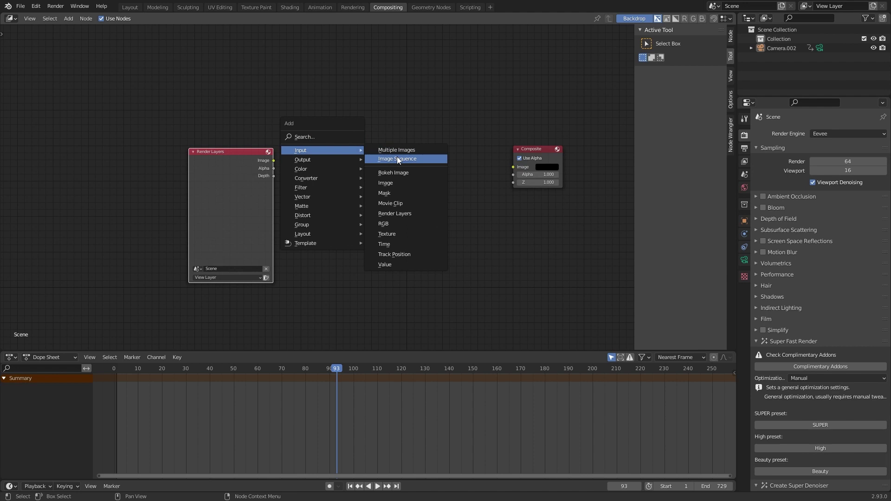
{"action": "key", "text": "Escape"}
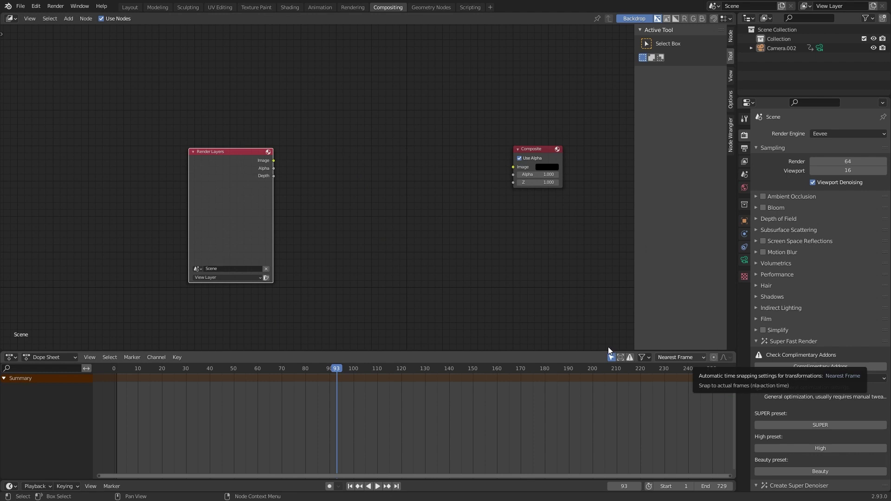
{"action": "left_click", "coordinate": [600, 380]}
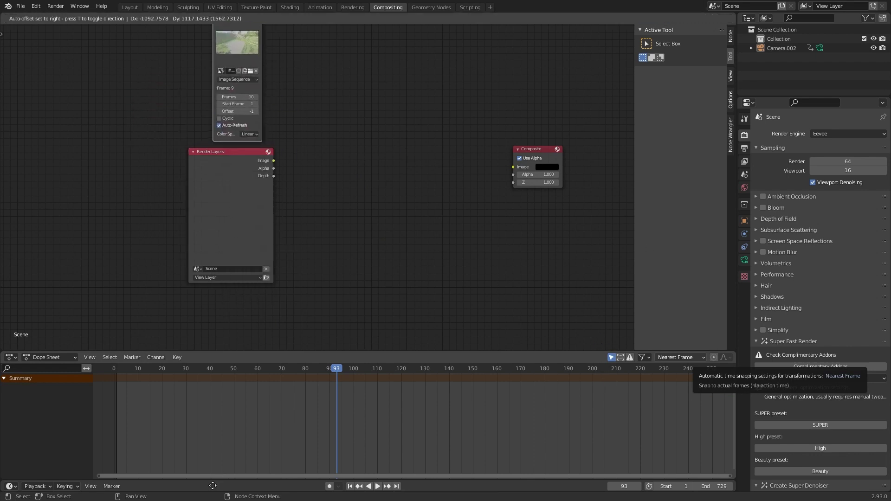
{"action": "left_click", "coordinate": [213, 306]}
{"action": "middle_click_drag", "start_coordinate": [312, 193], "coordinate": [475, 310]}
{"action": "scroll", "coordinate": [499, 220], "scroll_direction": "up", "scroll_amount": 5}
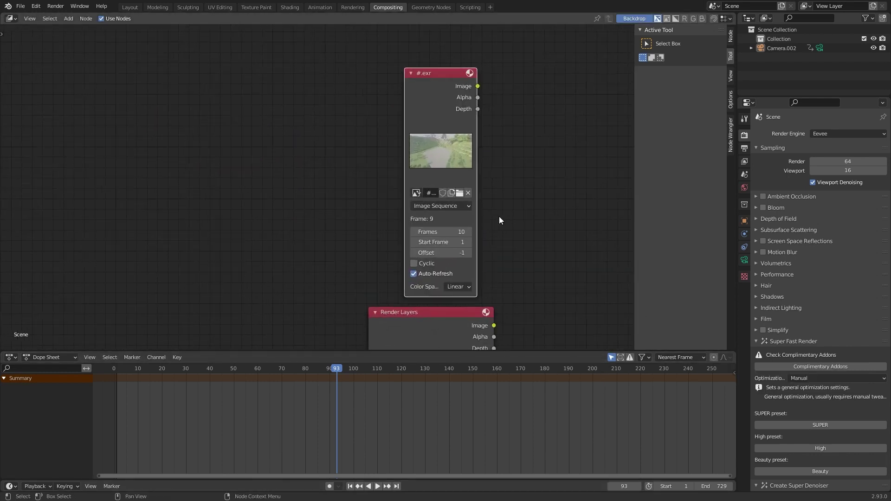
Step: Set the EXR image sequence node to 729 frames and its color space to sRGB
{"action": "middle_click_drag", "start_coordinate": [511, 263], "coordinate": [421, 237]}
{"action": "left_click", "coordinate": [353, 204]}
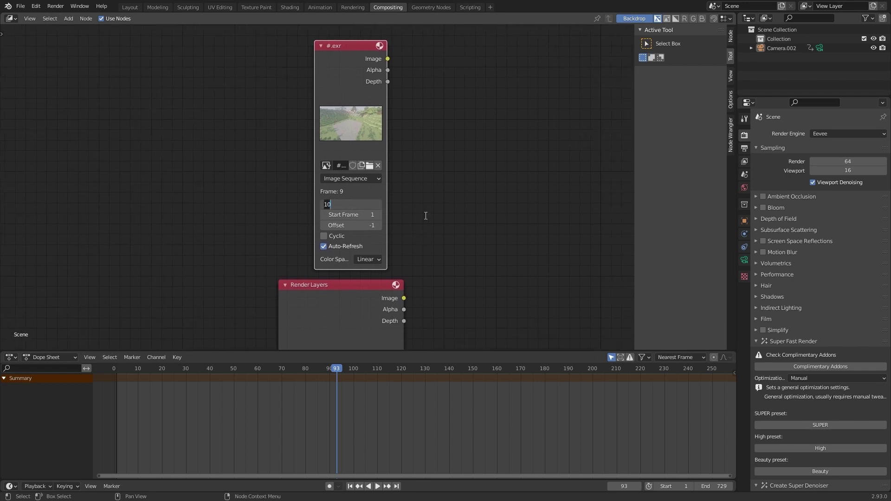
{"action": "type", "text": "729"}
{"action": "key", "text": "Return"}
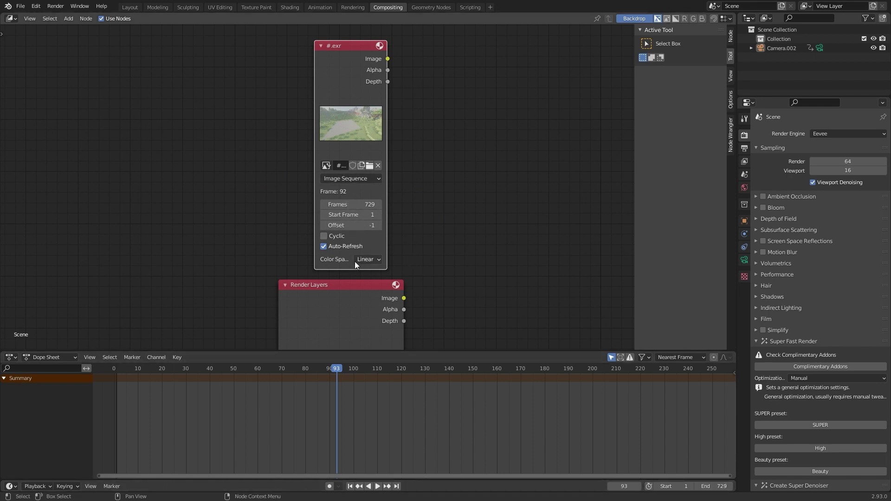
{"action": "left_click", "coordinate": [366, 260]}
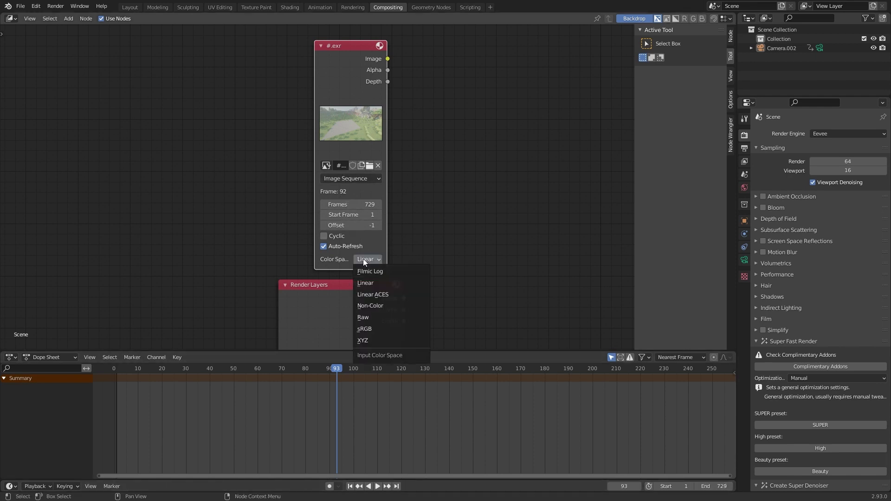
{"action": "left_click", "coordinate": [366, 330]}
{"action": "middle_click_drag", "start_coordinate": [463, 238], "coordinate": [291, 215]}
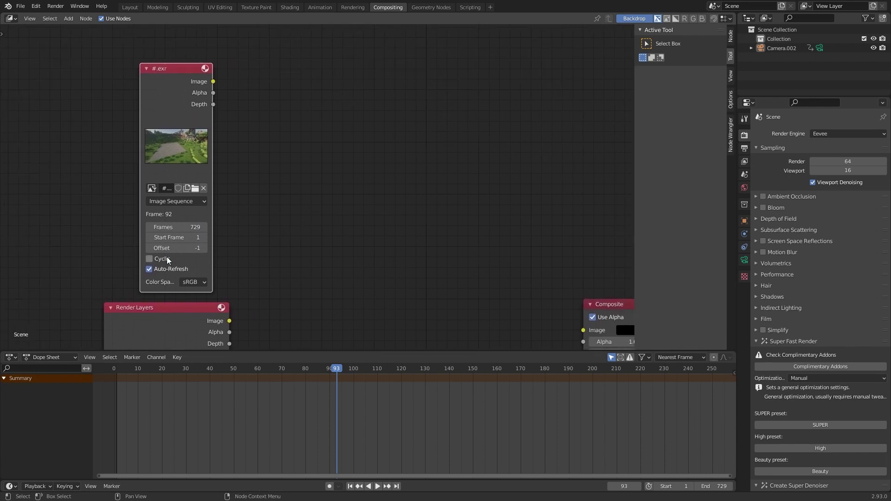
Step: Set the EXR image sequence node's start frame to 0 and its offset to -1
{"action": "left_click", "coordinate": [177, 240]}
{"action": "key", "text": "Return"}
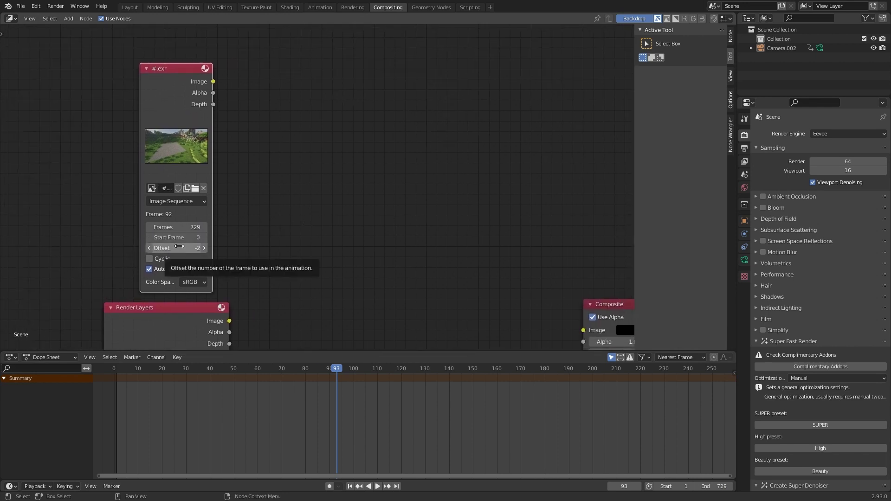
{"action": "left_click_drag", "start_coordinate": [179, 246], "coordinate": [180, 246]}
{"action": "left_click", "coordinate": [180, 246]}
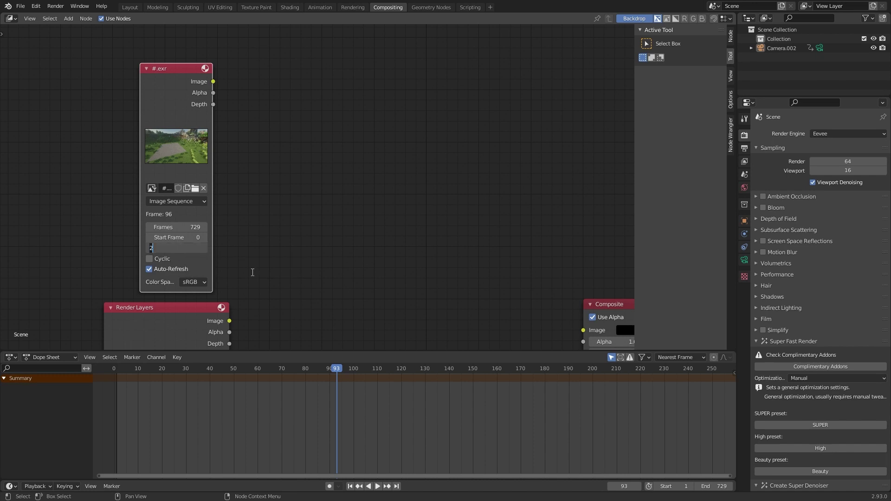
{"action": "type", "text": "-2"}
{"action": "key", "text": "Return"}
{"action": "middle_click_drag", "start_coordinate": [252, 273], "coordinate": [229, 260]}
{"action": "left_click", "coordinate": [158, 234]}
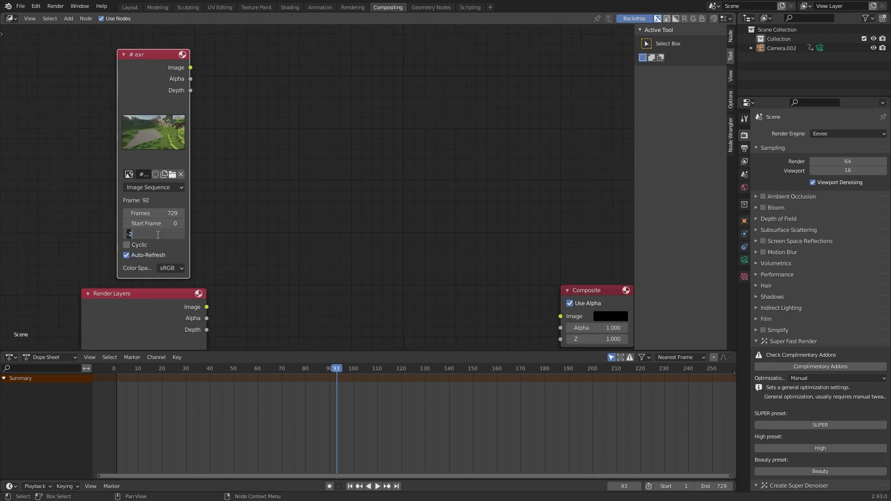
{"action": "type", "text": "-1"}
{"action": "key", "text": "Return"}
Step: Add a Z Combine node between the EXR image sequence node and the Composite node
{"action": "key", "text": "shift+a"}
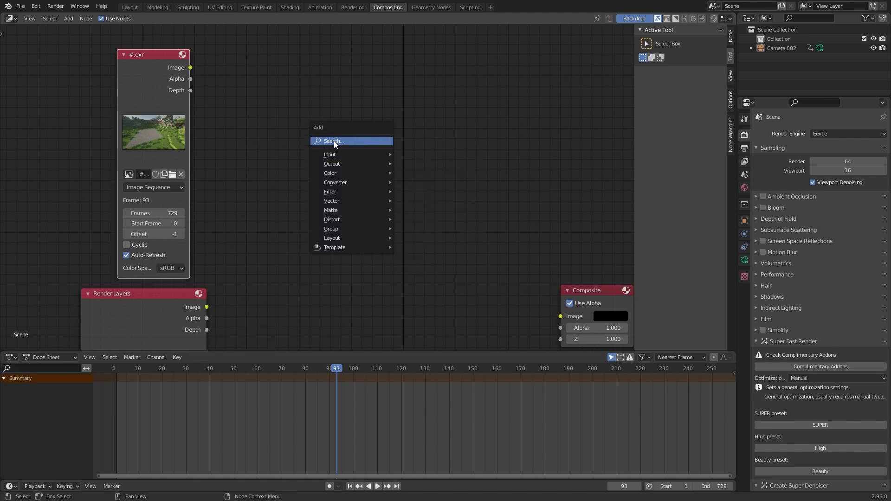
{"action": "left_click", "coordinate": [347, 141]}
{"action": "type", "text": "zc"}
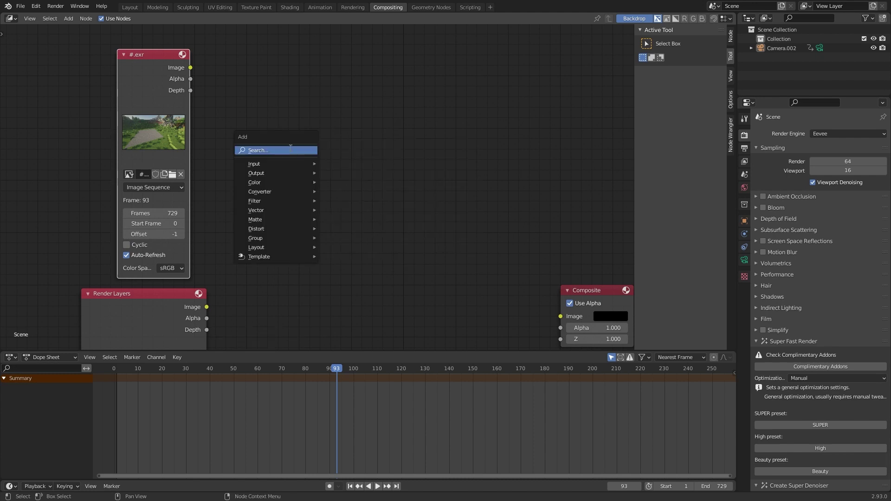
{"action": "key", "text": "Return"}
{"action": "left_click", "coordinate": [338, 187]}
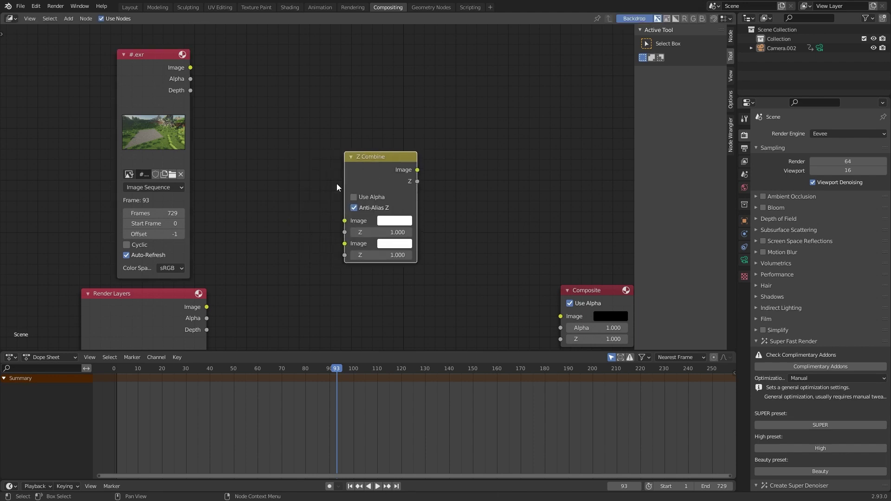
Step: Link Z Combine's image output to Composite, feeding EXR image and depth into its first input pair and Render Layers image and depth into its second
{"action": "middle_click_drag", "start_coordinate": [338, 187], "coordinate": [308, 162]}
{"action": "left_click_drag", "start_coordinate": [387, 144], "coordinate": [532, 294]}
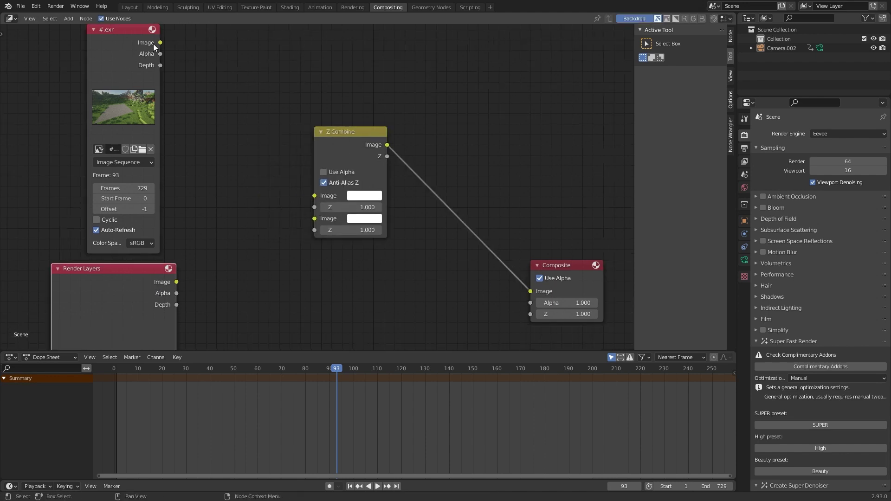
{"action": "right_click_drag", "start_coordinate": [131, 43], "coordinate": [352, 149], "text": "alt"}
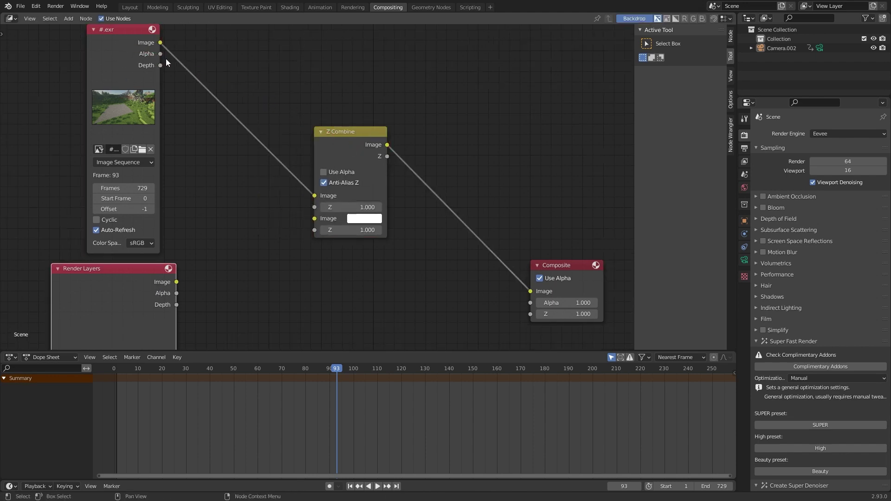
{"action": "left_click_drag", "start_coordinate": [160, 65], "coordinate": [314, 207]}
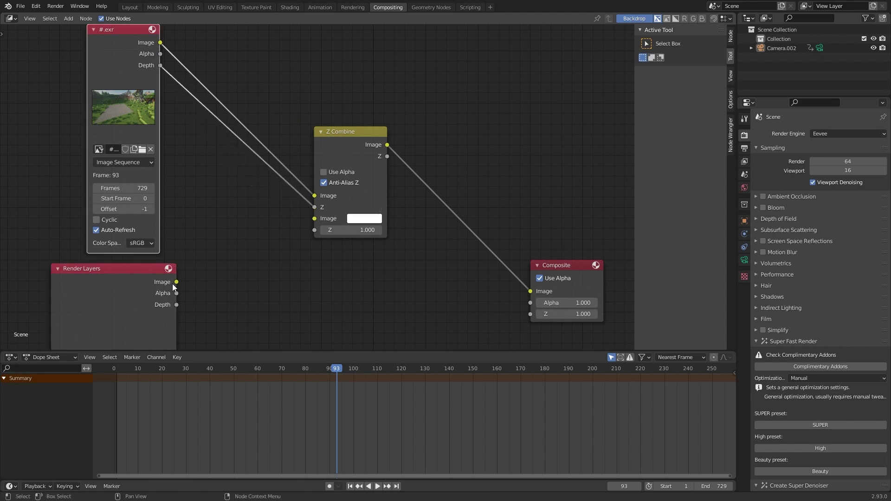
{"action": "left_click_drag", "start_coordinate": [172, 285], "coordinate": [307, 220]}
{"action": "left_click_drag", "start_coordinate": [177, 305], "coordinate": [311, 231]}
{"action": "middle_click_drag", "start_coordinate": [295, 238], "coordinate": [335, 260]}
{"action": "scroll", "coordinate": [394, 266], "scroll_direction": "down", "scroll_amount": 1}
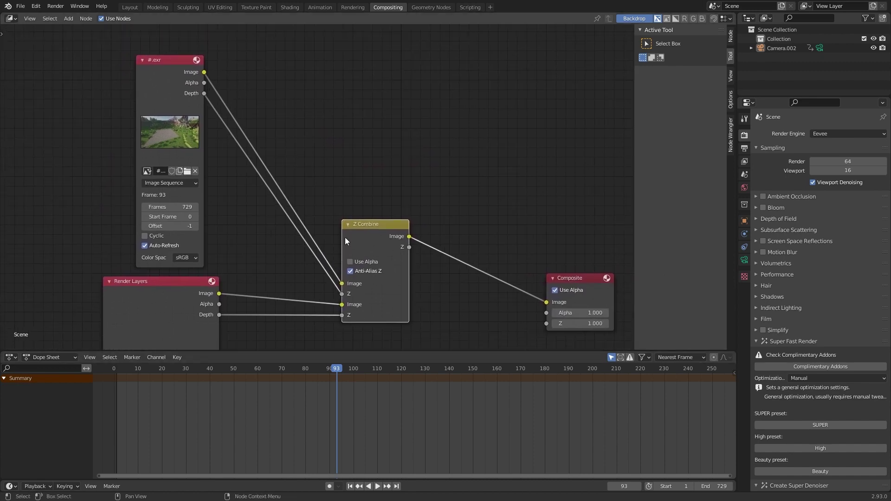
Step: Return to the Layout workspace, look through the camera, select it and show its camera data properties
{"action": "left_click", "coordinate": [130, 8]}
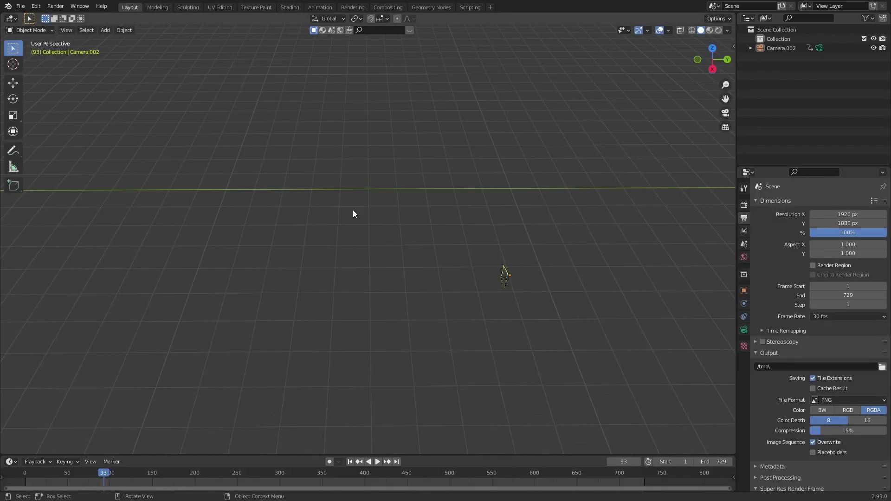
{"action": "key", "text": "KP_0"}
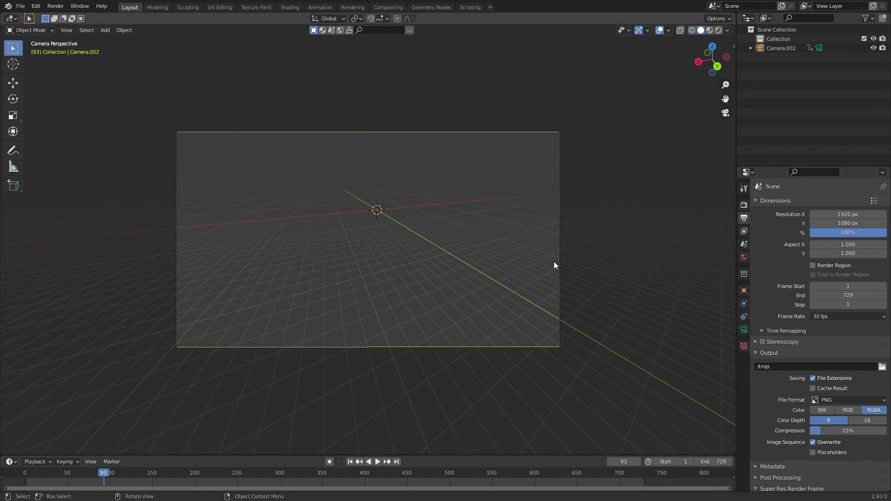
{"action": "left_click", "coordinate": [560, 263]}
{"action": "left_click", "coordinate": [744, 329]}
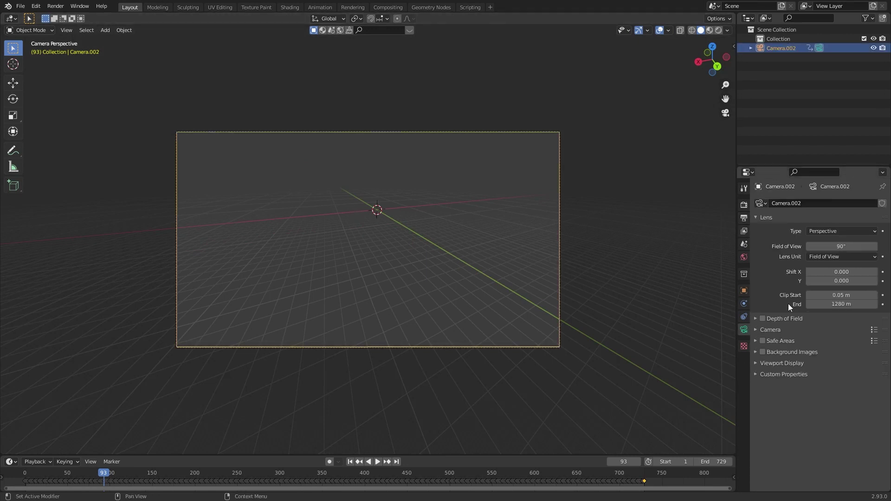
Step: Enable background images for the camera and add the existing #.exr image sequence as the background source
{"action": "left_click", "coordinate": [757, 353]}
{"action": "left_click", "coordinate": [800, 365]}
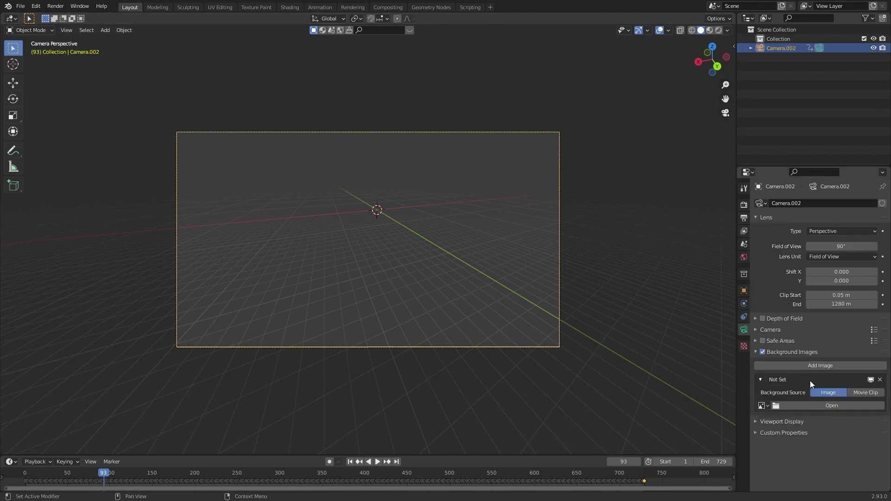
{"action": "left_click", "coordinate": [855, 393]}
{"action": "left_click", "coordinate": [762, 418]}
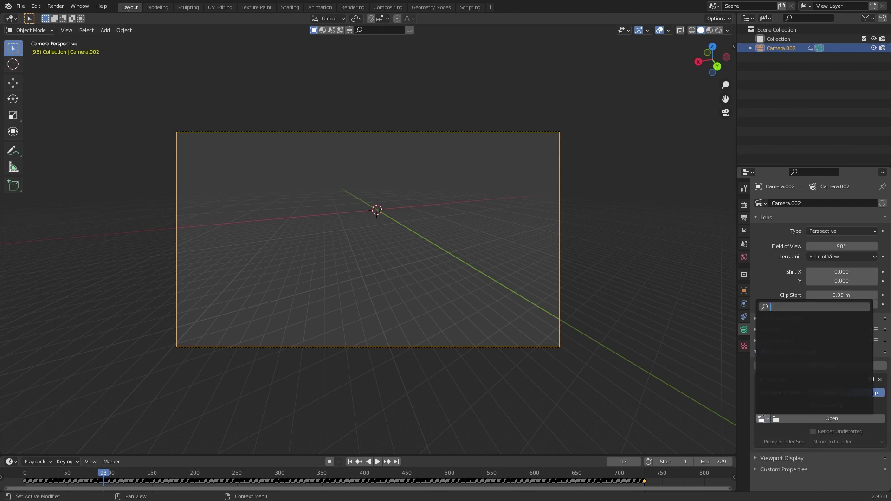
{"action": "left_click", "coordinate": [831, 393]}
{"action": "left_click", "coordinate": [761, 405]}
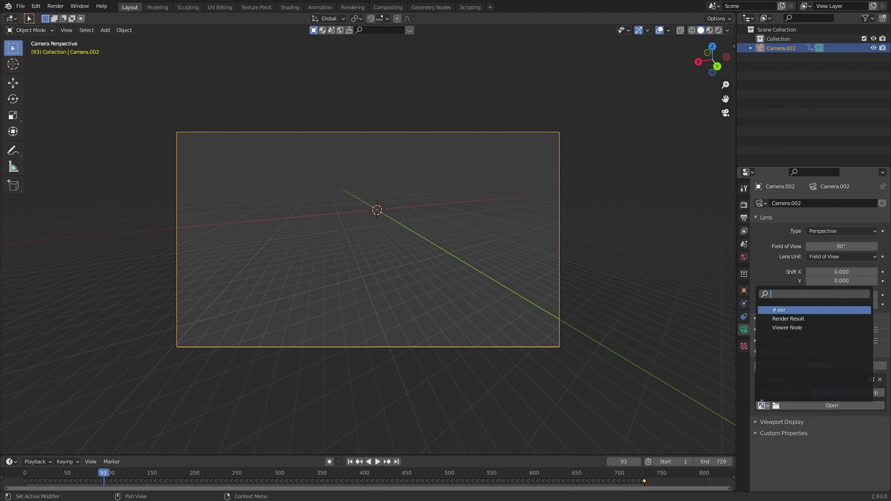
{"action": "left_click", "coordinate": [782, 311]}
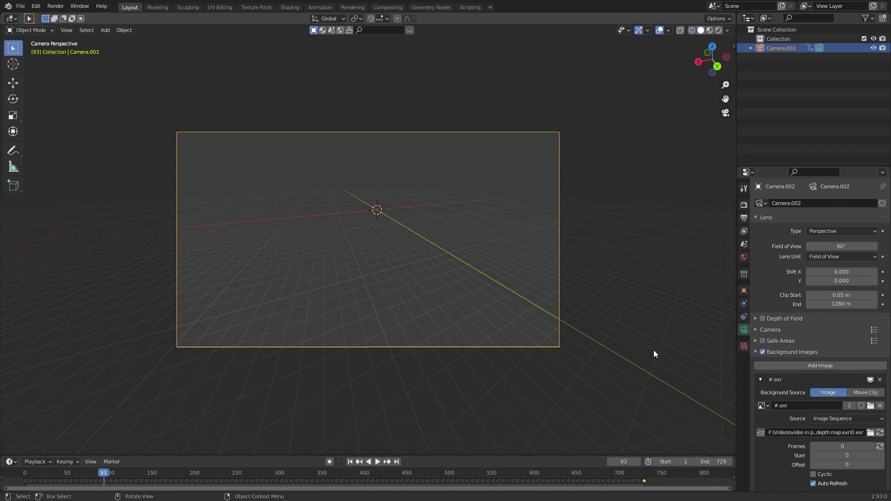
Step: Set the camera background sequence to 729 frames with start 0 and offset -1
{"action": "middle_click_drag", "start_coordinate": [644, 373], "coordinate": [635, 354], "text": "shift"}
{"action": "scroll", "coordinate": [849, 409], "scroll_direction": "down", "scroll_amount": 2}
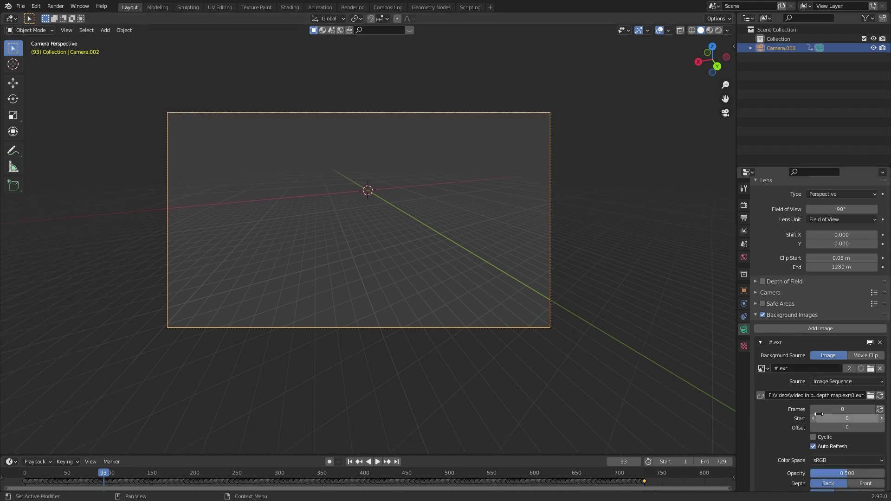
{"action": "left_click", "coordinate": [849, 409]}
{"action": "left_click", "coordinate": [880, 411]}
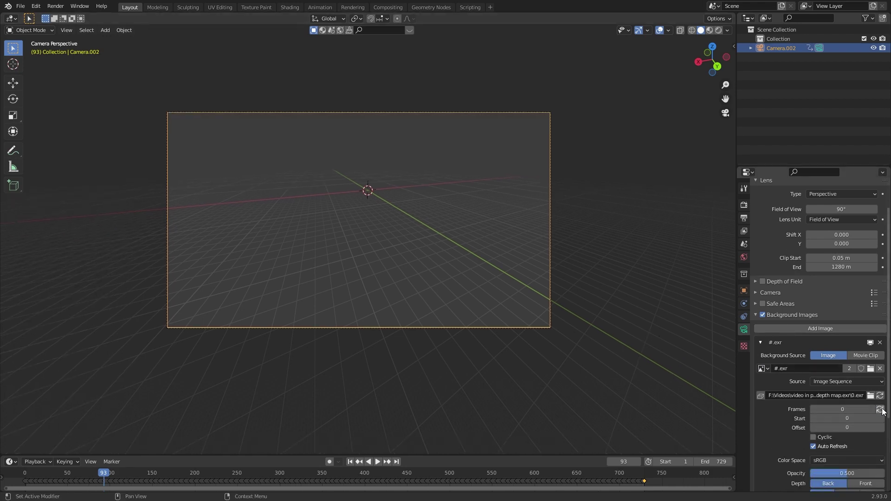
{"action": "left_click", "coordinate": [857, 406]}
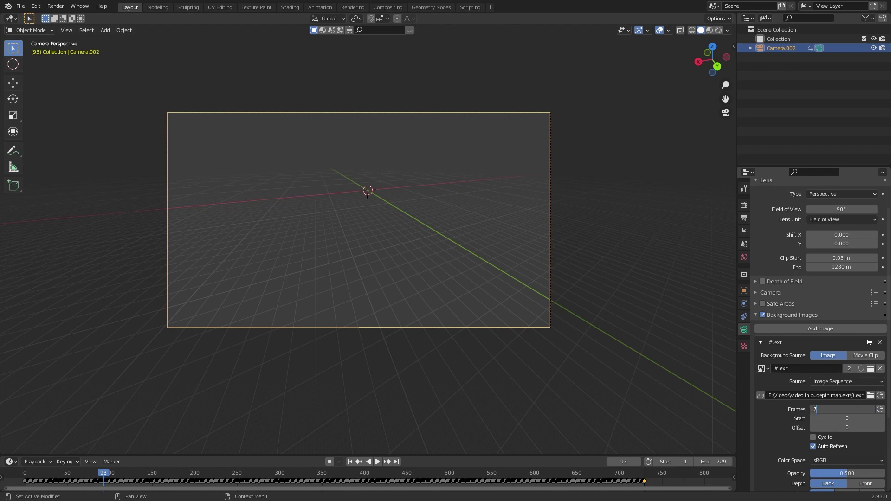
{"action": "type", "text": "729"}
{"action": "key", "text": "Return"}
{"action": "left_click", "coordinate": [835, 418]}
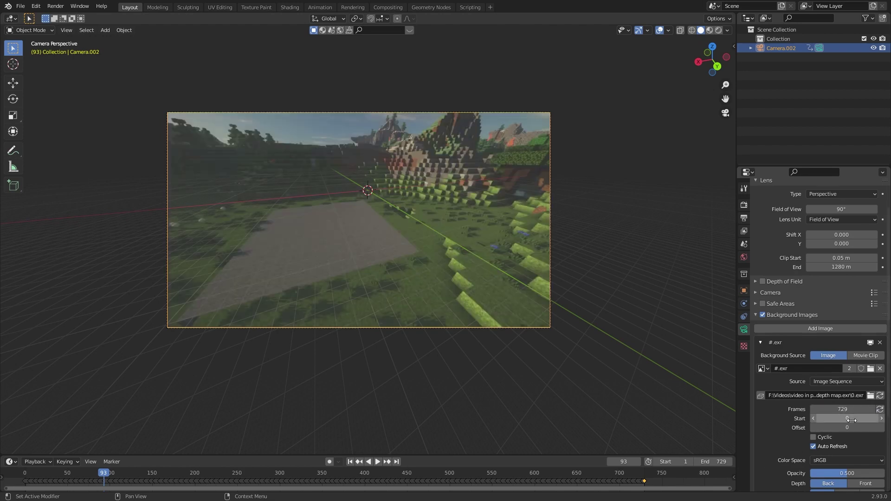
{"action": "key", "text": "Return"}
{"action": "left_click", "coordinate": [854, 427]}
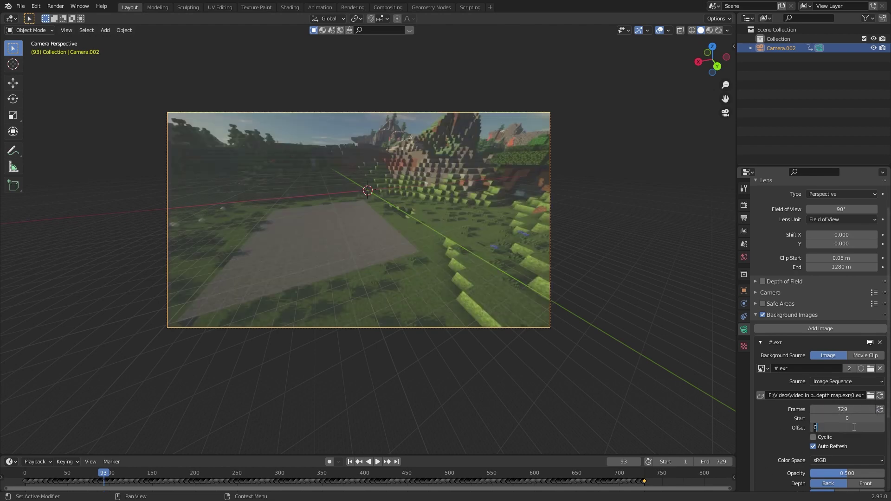
{"action": "key", "text": "Return"}
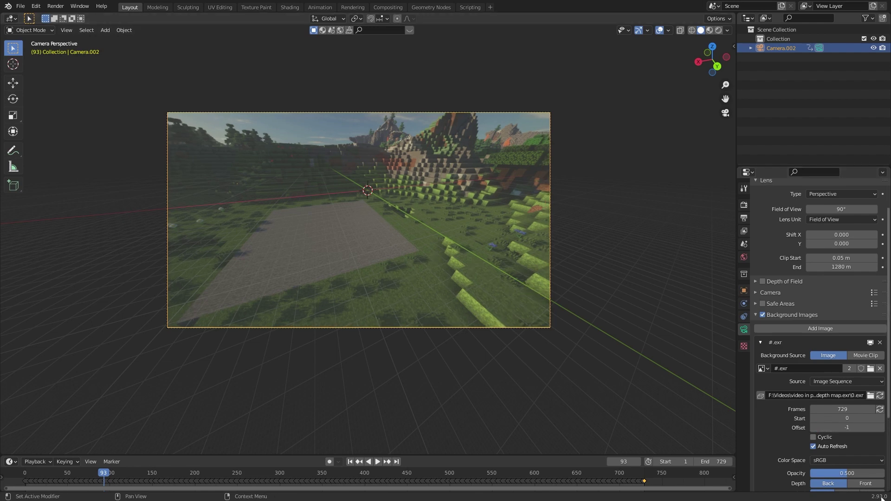
Step: Enlarge the camera view and start adding a mesh object to the scene
{"action": "scroll", "coordinate": [834, 431], "scroll_direction": "down", "scroll_amount": 5}
{"action": "scroll", "coordinate": [519, 253], "scroll_direction": "down", "scroll_amount": 1}
{"action": "scroll", "coordinate": [519, 249], "scroll_direction": "up", "scroll_amount": 3}
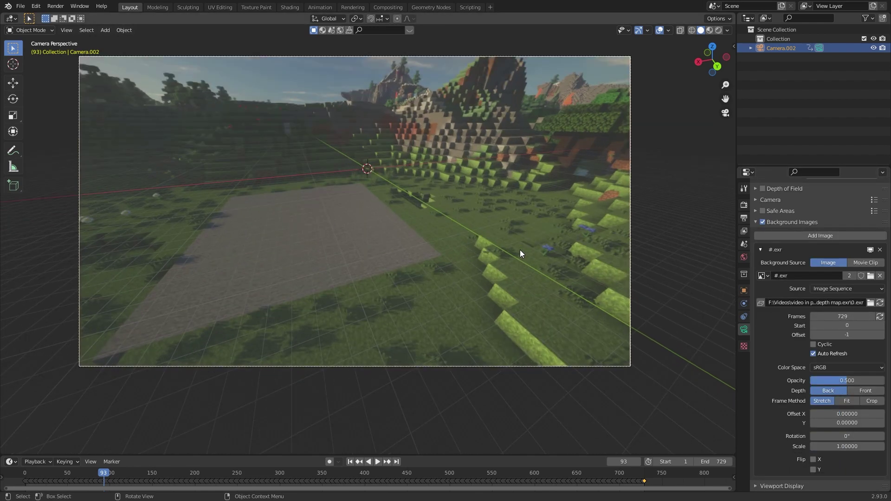
{"action": "key", "text": "shift+a"}
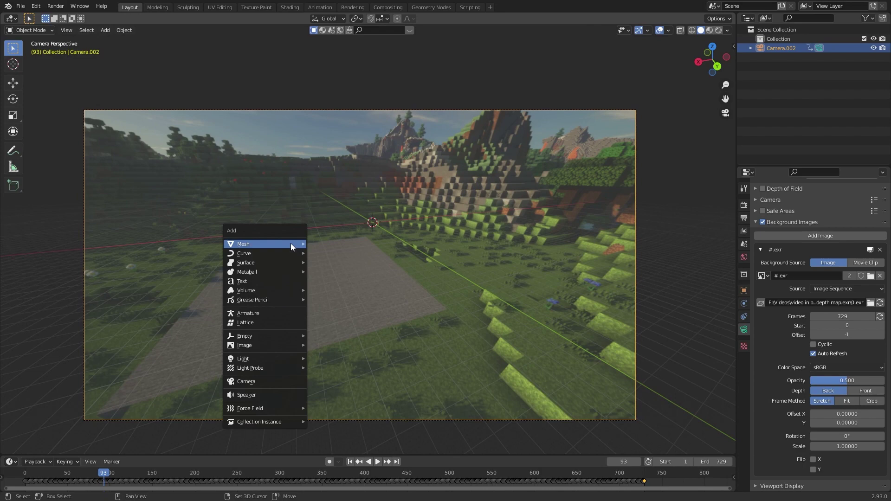
{"action": "mouse_move", "coordinate": [290, 244]}
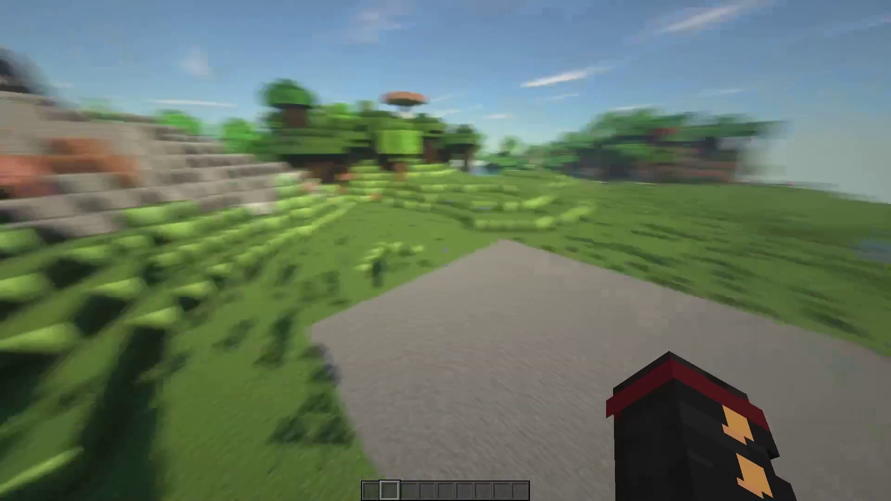
Step: Switch to Minecraft, show the debug overlay and walk onto the stone platform to read its block coordinates
{"action": "key", "text": "F3"}
{"action": "key", "text": "w"}
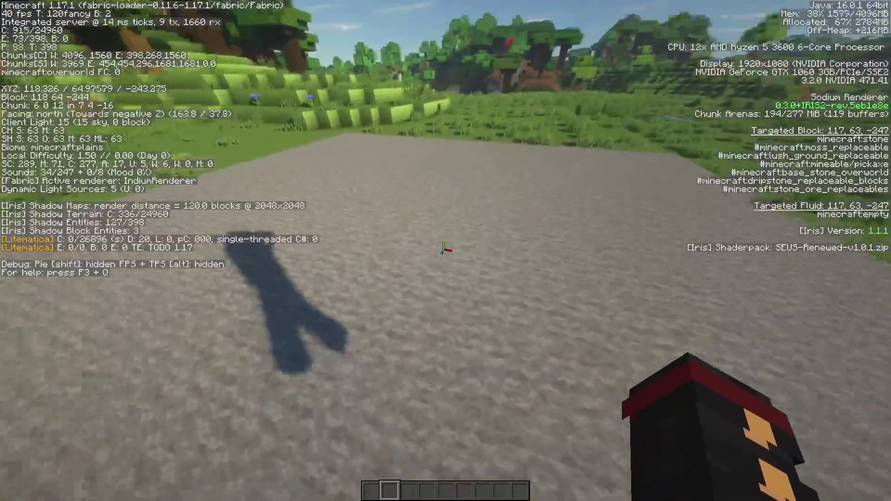
{"action": "key", "text": "t"}
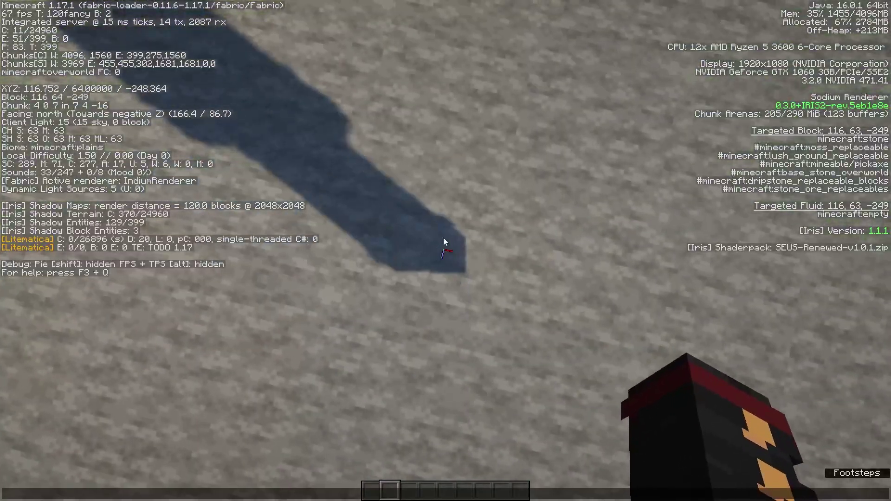
{"action": "key", "text": "Escape"}
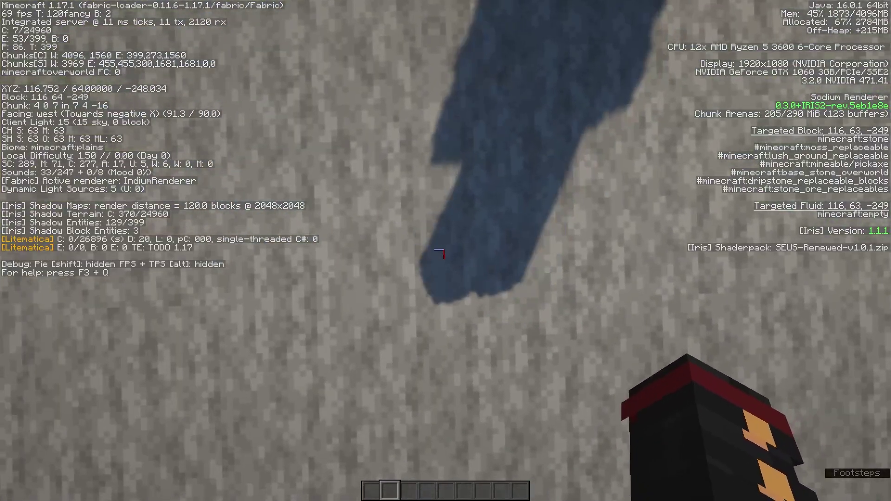
{"action": "key", "text": "t"}
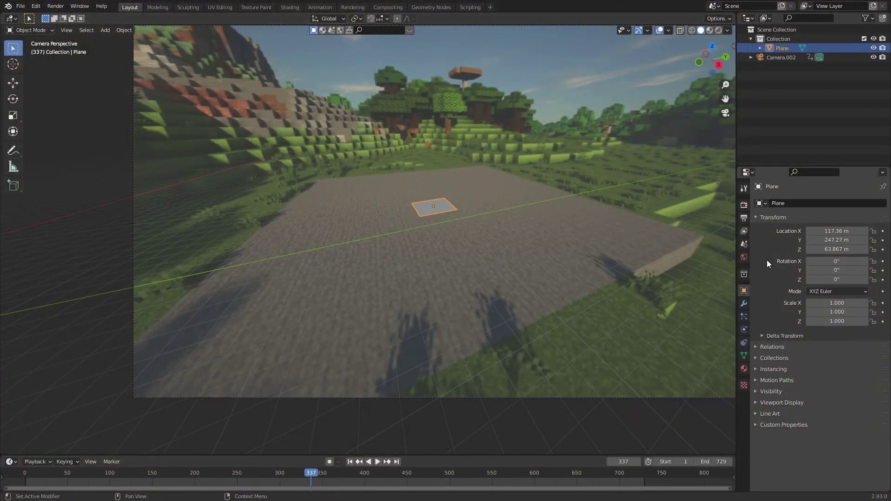
Step: Back in Blender, set the plane's location to X 116 m, Y 269 m and Z 64 m
{"action": "left_click", "coordinate": [839, 231]}
{"action": "type", "text": "1"}
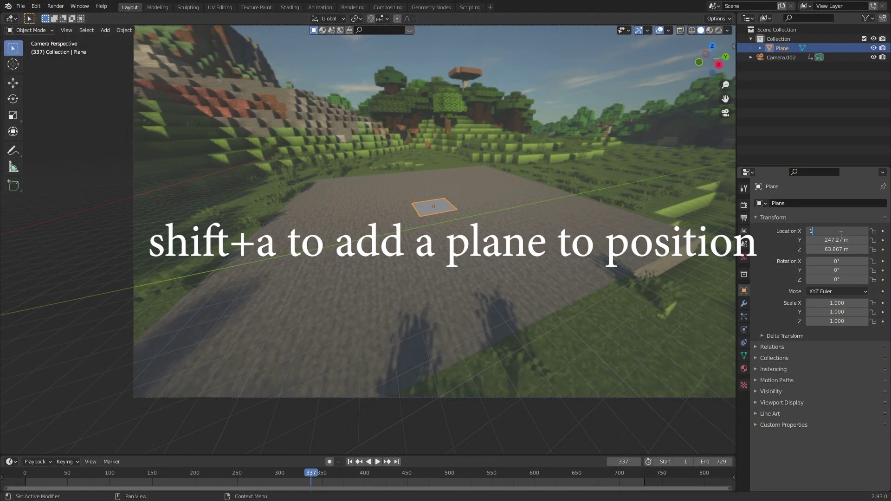
{"action": "type", "text": "16"}
{"action": "key", "text": "Return"}
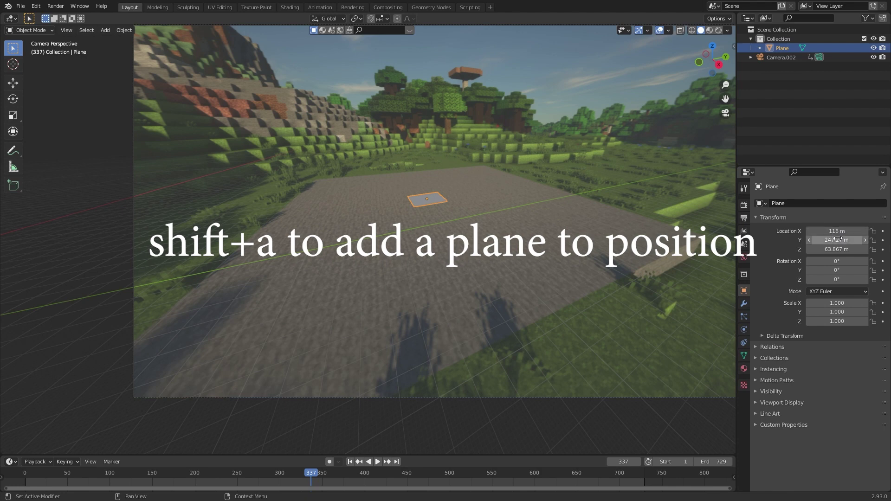
{"action": "left_click", "coordinate": [843, 249]}
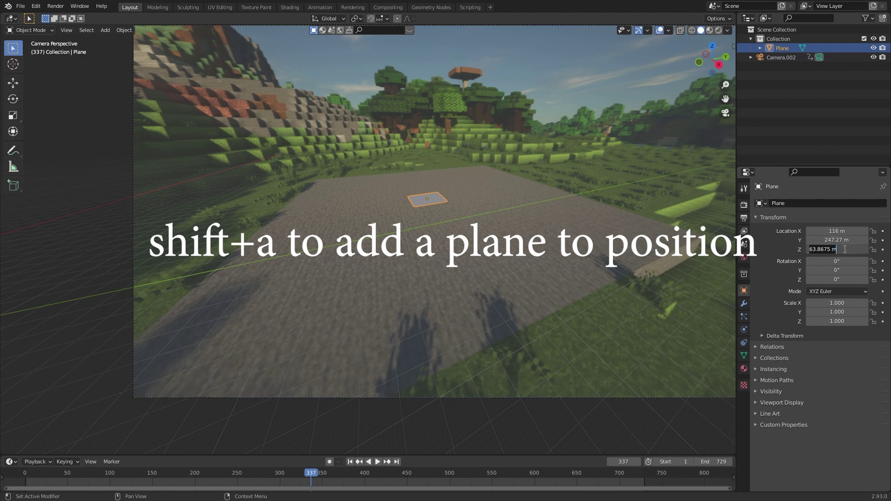
{"action": "type", "text": "64"}
{"action": "key", "text": "Return"}
{"action": "left_click", "coordinate": [840, 240]}
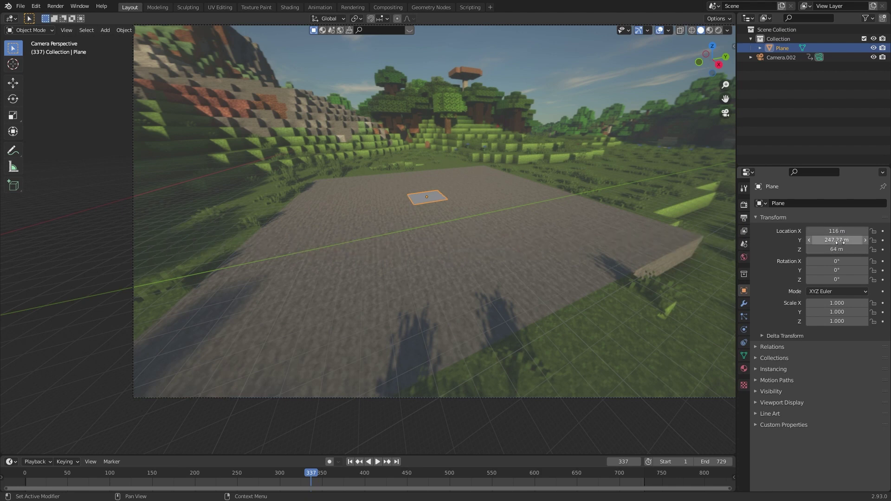
{"action": "type", "text": "269"}
{"action": "key", "text": "Return"}
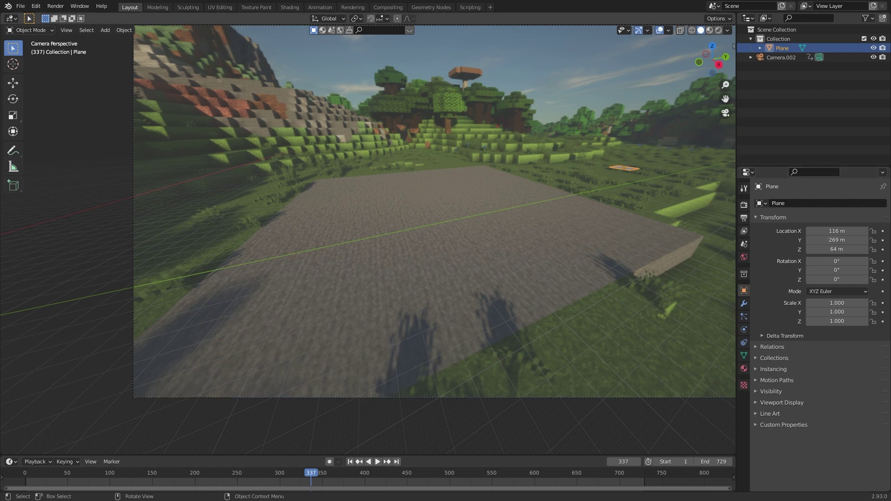
Step: Correct the plane's Y location to 249 m
{"action": "left_click", "coordinate": [833, 241]}
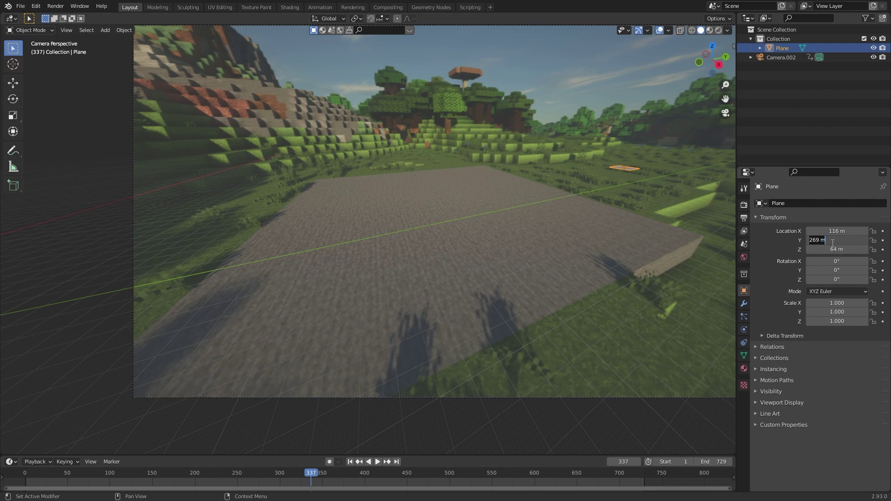
{"action": "type", "text": "249"}
{"action": "key", "text": "Return"}
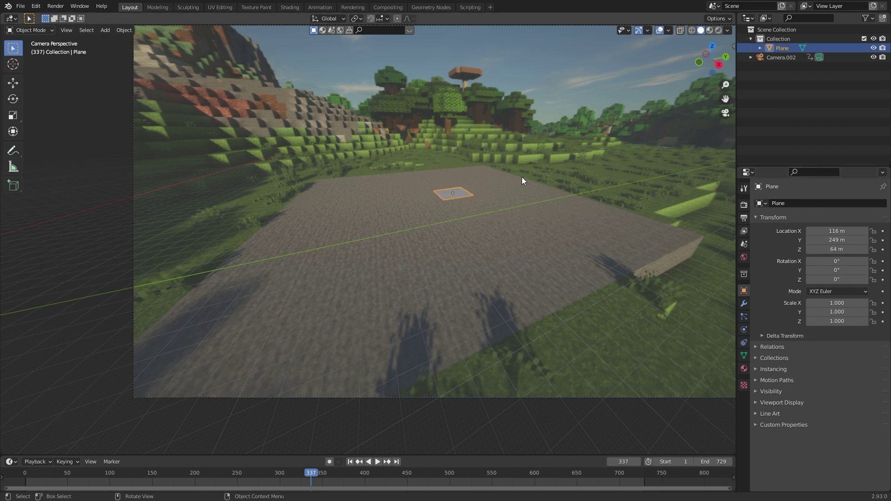
Step: Scale the plane to about 5.92 and slide it horizontally on the stone platform to about X 117.06 m, Y 247.87 m
{"action": "key", "text": "g"}
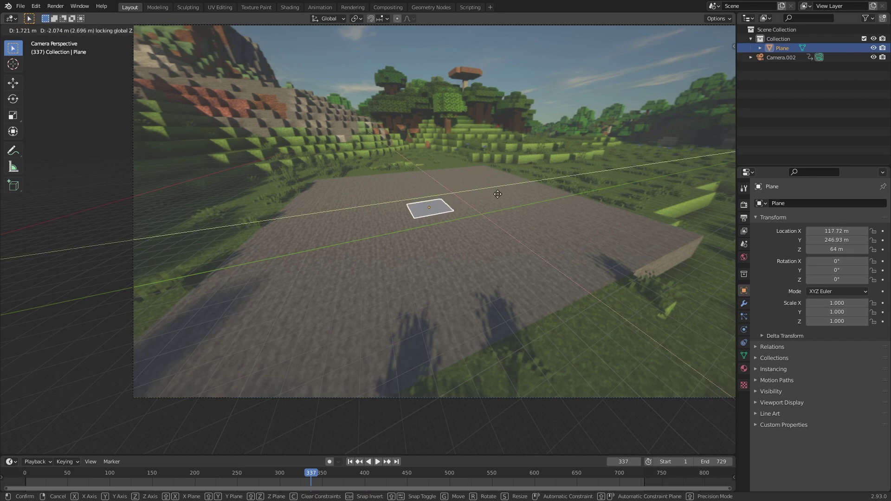
{"action": "left_click", "coordinate": [502, 201]}
{"action": "key", "text": "s"}
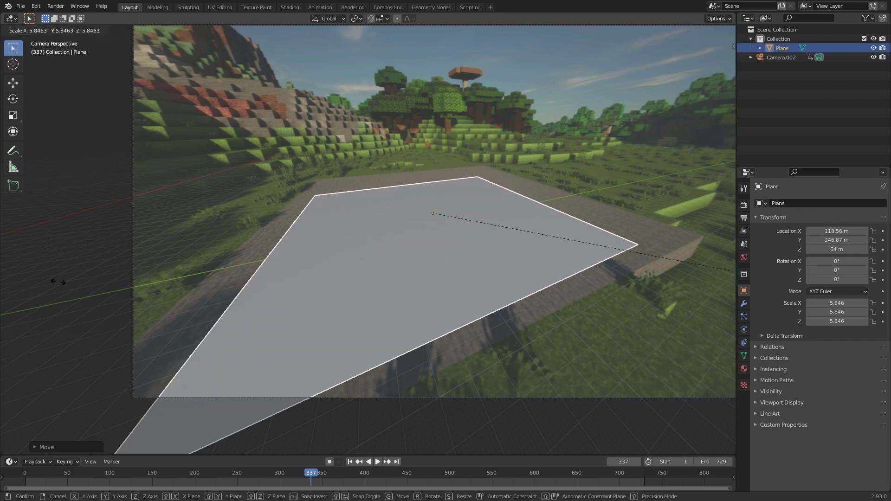
{"action": "left_click", "coordinate": [58, 285]}
{"action": "key", "text": "g"}
{"action": "key", "text": "shift+z"}
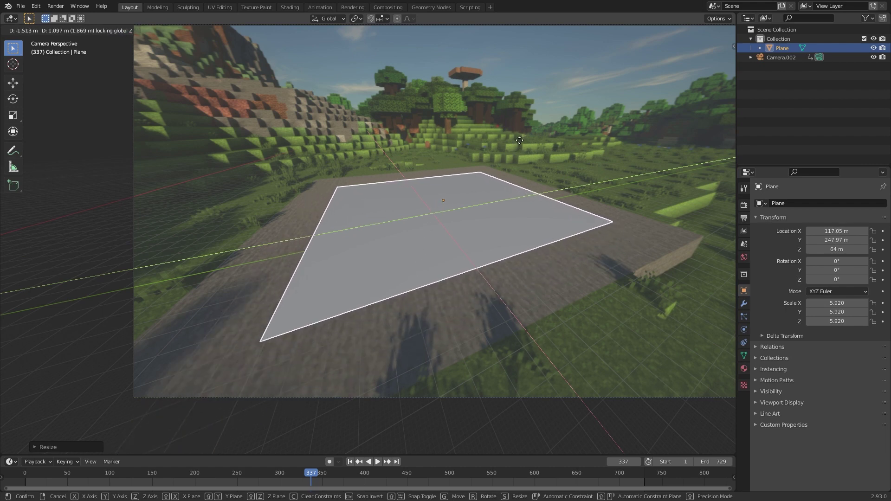
{"action": "left_click", "coordinate": [483, 210]}
{"action": "left_click", "coordinate": [560, 288]}
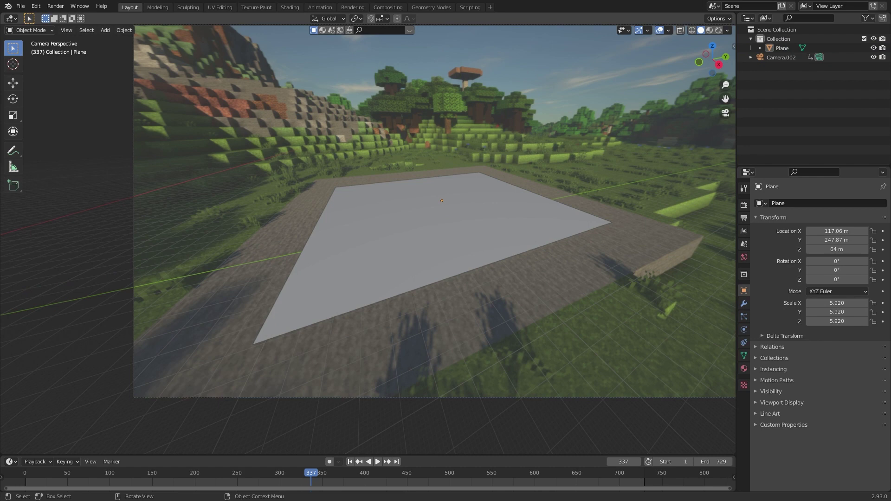
Step: Inspect the rendered frame 337 to check how the plane's edges and corners line up with the stone platform
{"action": "scroll", "coordinate": [447, 172], "scroll_direction": "down", "scroll_amount": 4}
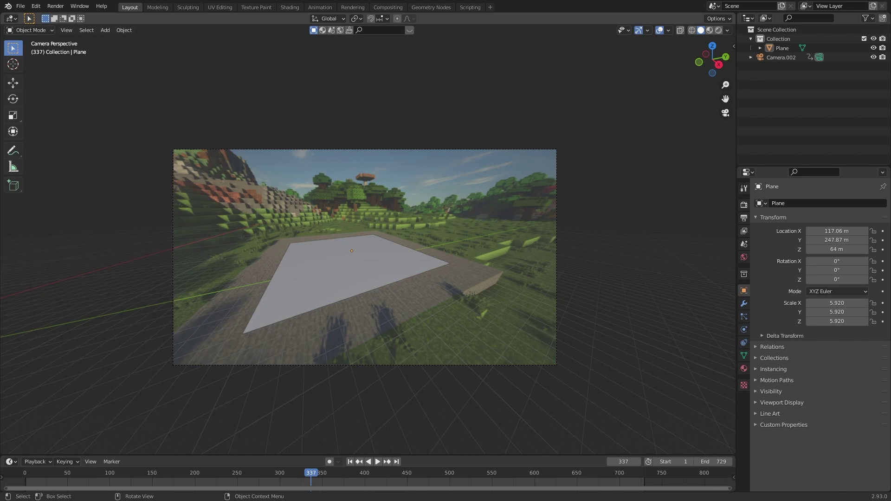
{"action": "left_click", "coordinate": [351, 7]}
{"action": "scroll", "coordinate": [387, 241], "scroll_direction": "up", "scroll_amount": 2}
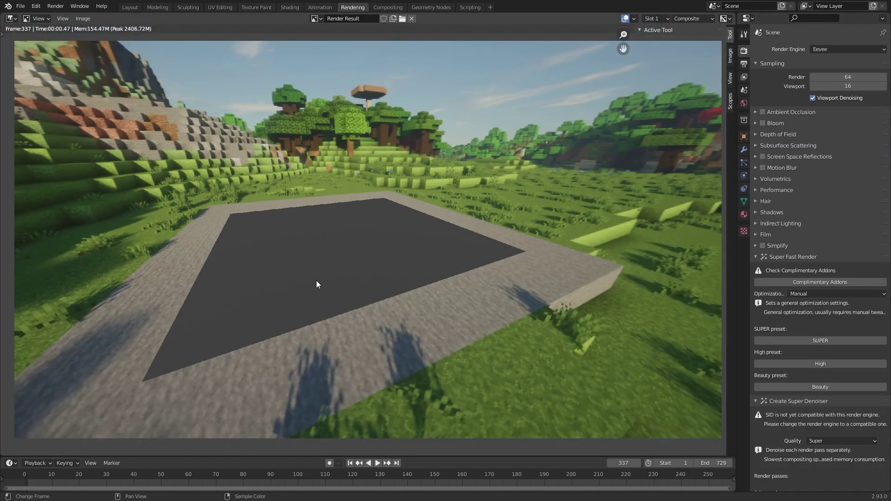
{"action": "middle_click_drag", "start_coordinate": [315, 280], "coordinate": [459, 236]}
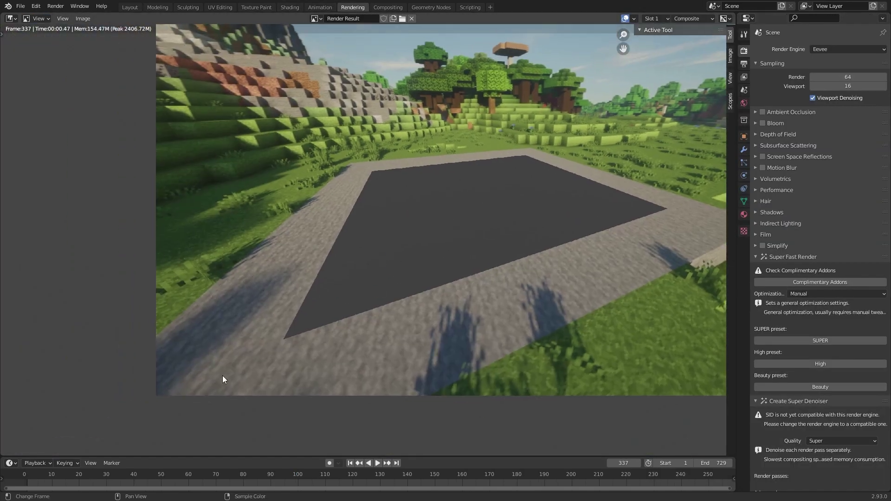
{"action": "scroll", "coordinate": [375, 301], "scroll_direction": "up", "scroll_amount": 1}
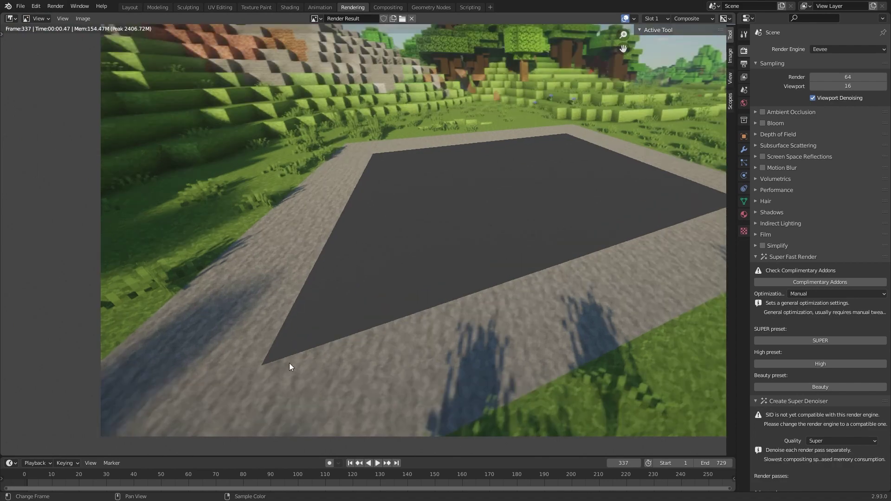
{"action": "scroll", "coordinate": [422, 263], "scroll_direction": "down", "scroll_amount": 2}
{"action": "middle_click_drag", "start_coordinate": [626, 248], "coordinate": [518, 295]}
{"action": "left_click", "coordinate": [130, 7]}
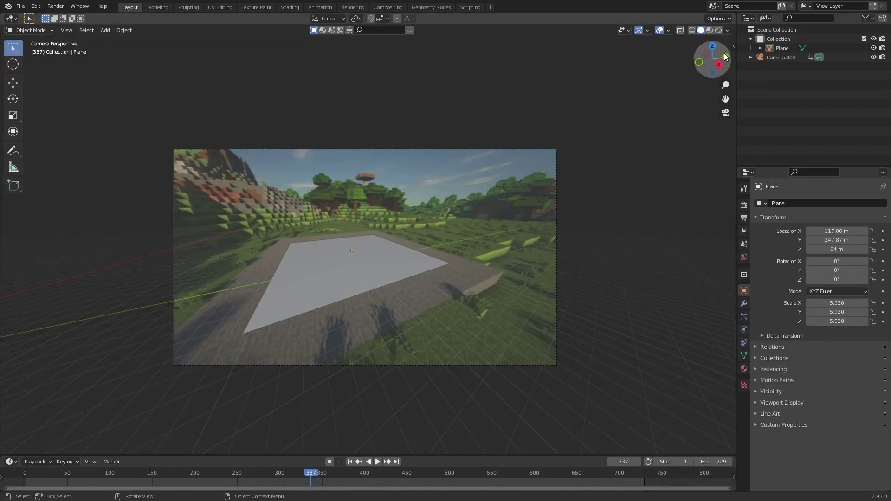
{"action": "key", "text": "shift+a"}
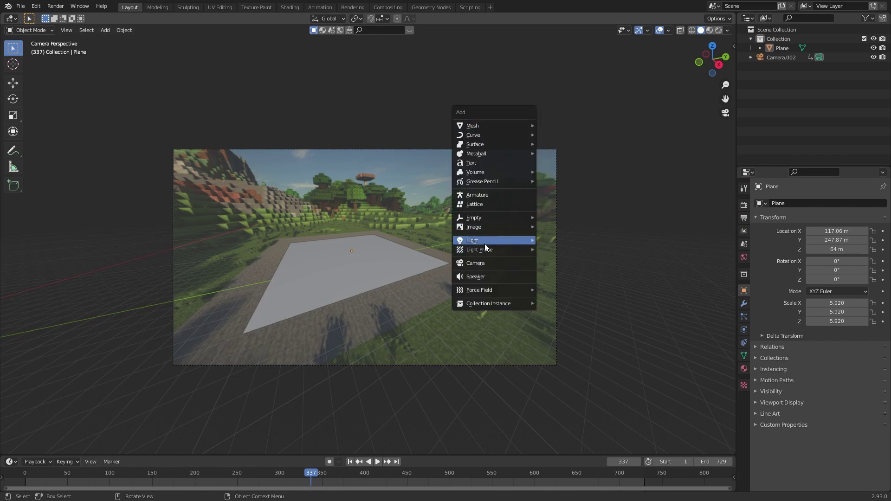
{"action": "mouse_move", "coordinate": [509, 245]}
{"action": "left_click", "coordinate": [556, 250]}
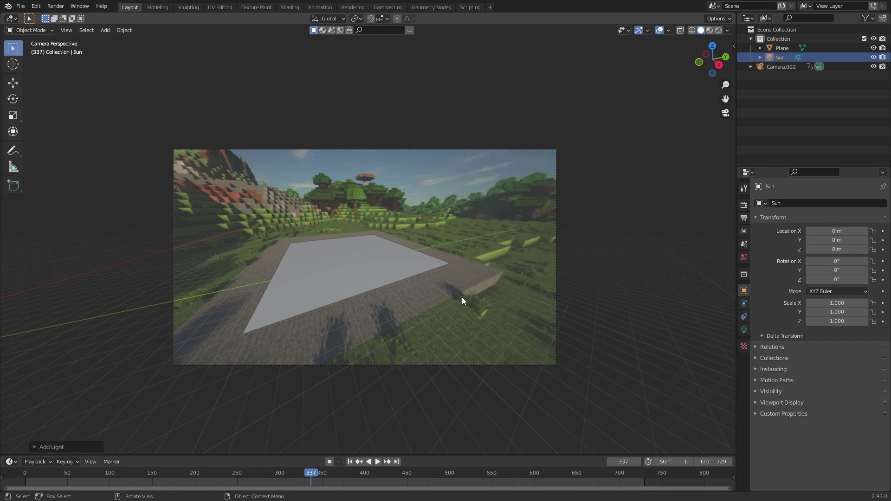
{"action": "middle_click_drag", "start_coordinate": [461, 297], "coordinate": [354, 290]}
{"action": "scroll", "coordinate": [355, 290], "scroll_direction": "down", "scroll_amount": 7}
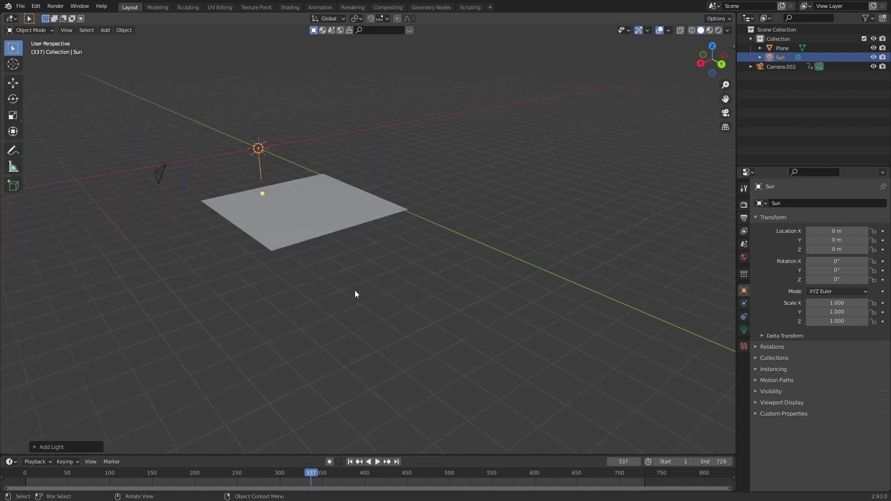
{"action": "key", "text": "Delete"}
Step: Place the 3D cursor near the centre of the plane with its orientation set to Geometry
{"action": "left_click", "coordinate": [344, 236]}
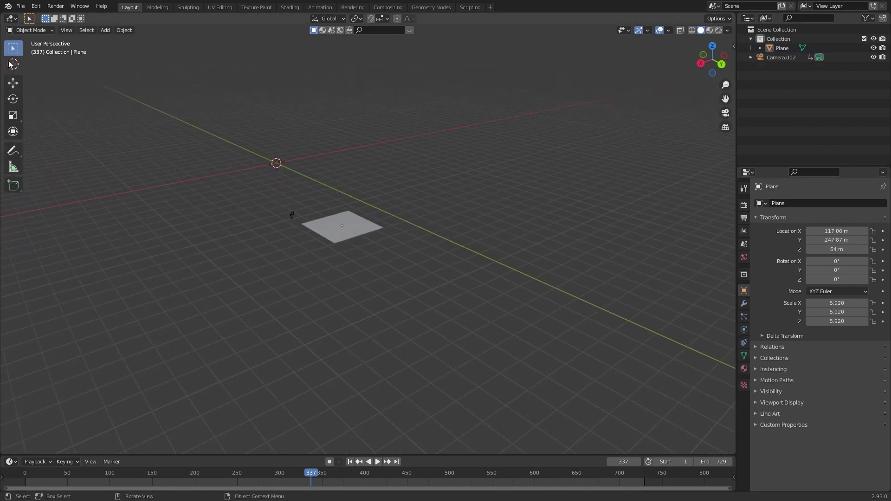
{"action": "left_click", "coordinate": [11, 68]}
{"action": "middle_click_drag", "start_coordinate": [325, 148], "coordinate": [399, 216]}
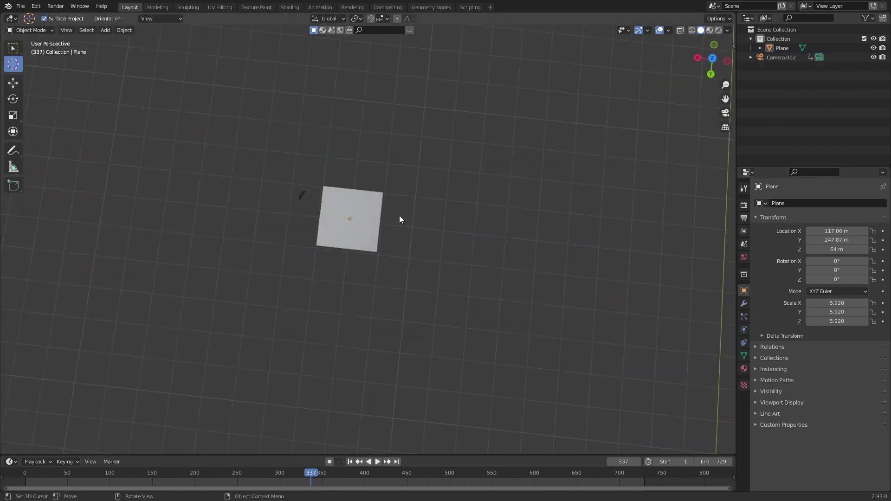
{"action": "left_click", "coordinate": [166, 18]}
{"action": "left_click", "coordinate": [161, 57]}
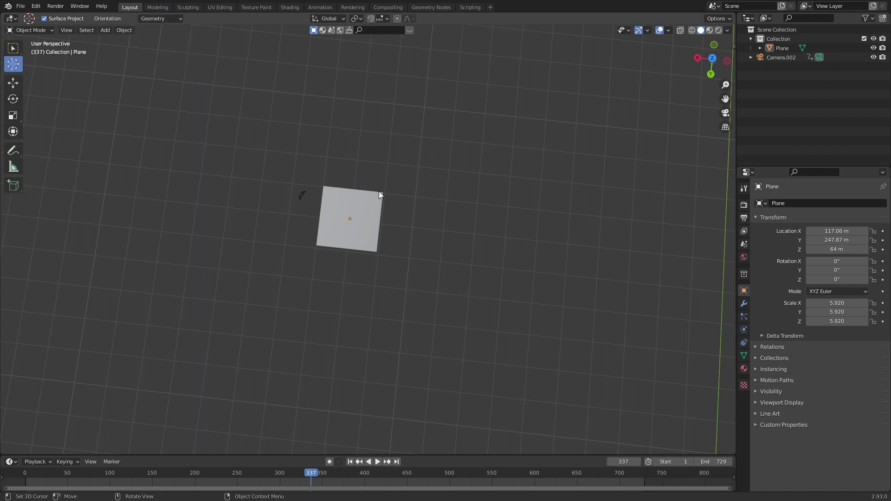
{"action": "left_click", "coordinate": [349, 219]}
{"action": "middle_click_drag", "start_coordinate": [363, 260], "coordinate": [432, 173]}
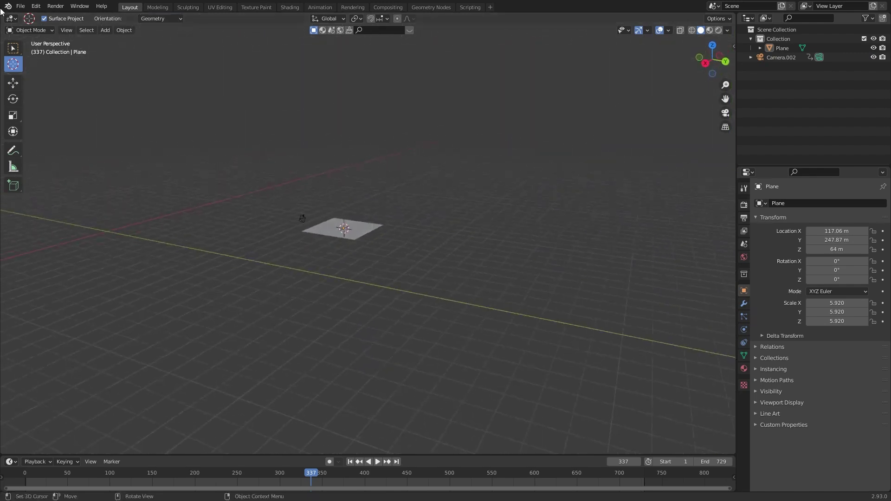
{"action": "left_click", "coordinate": [18, 47]}
Step: Add a Sun light at the 3D cursor on the plane
{"action": "scroll", "coordinate": [314, 223], "scroll_direction": "up", "scroll_amount": 5}
{"action": "key", "text": "shift+a"}
{"action": "mouse_move", "coordinate": [314, 223]}
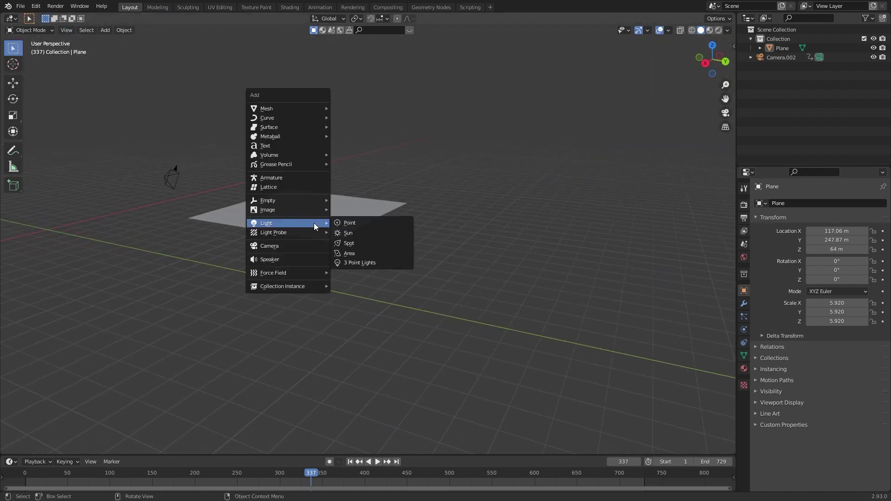
{"action": "left_click", "coordinate": [352, 234]}
{"action": "middle_click_drag", "start_coordinate": [410, 329], "coordinate": [294, 223]}
{"action": "key", "text": "KP_0"}
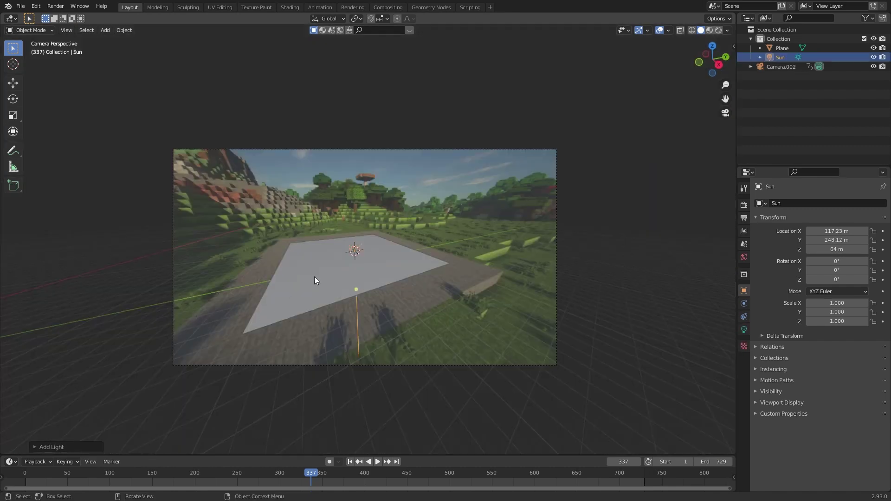
Step: Rotate the sun light to about X 61.4°, Y 23° and Z 47.4°
{"action": "middle_click_drag", "start_coordinate": [237, 320], "coordinate": [471, 320]}
{"action": "key", "text": "r"}
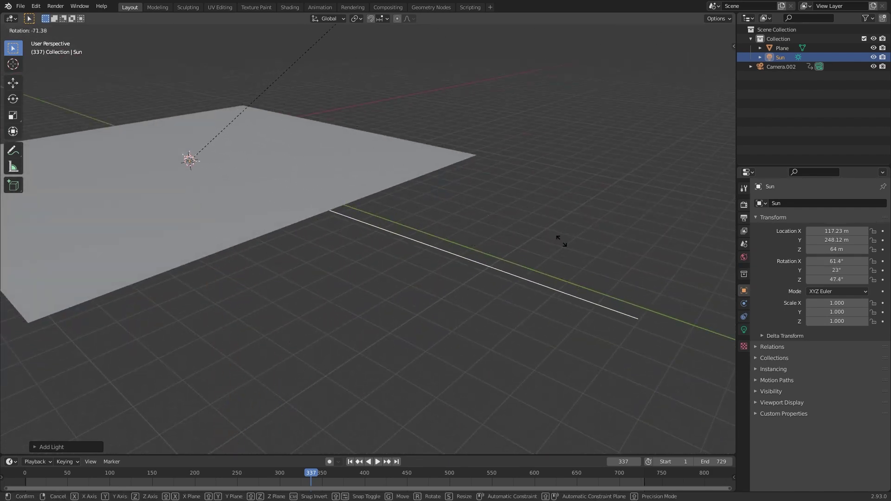
{"action": "left_click", "coordinate": [560, 245]}
{"action": "key", "text": "KP_0"}
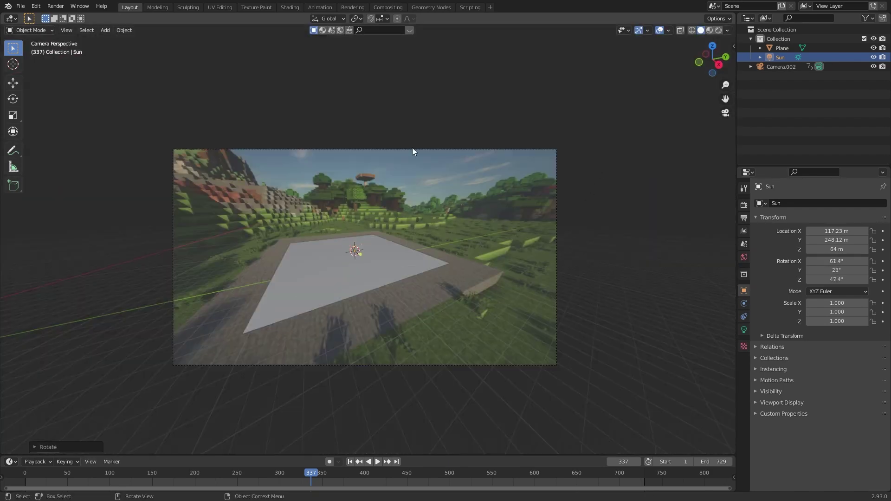
Step: Add a Monkey mesh at the 3D cursor and raise it about 1.04 m along Z
{"action": "key", "text": "shift+a"}
{"action": "mouse_move", "coordinate": [436, 131]}
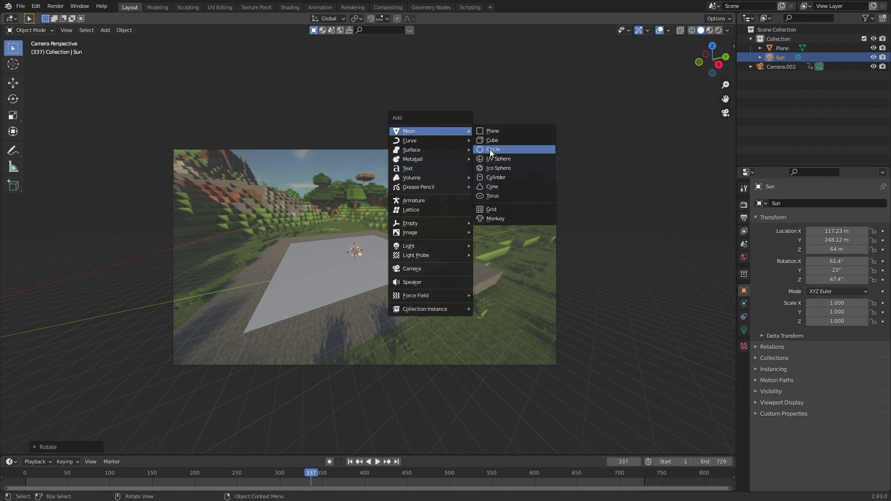
{"action": "left_click", "coordinate": [483, 220]}
{"action": "key", "text": "g"}
{"action": "key", "text": "z"}
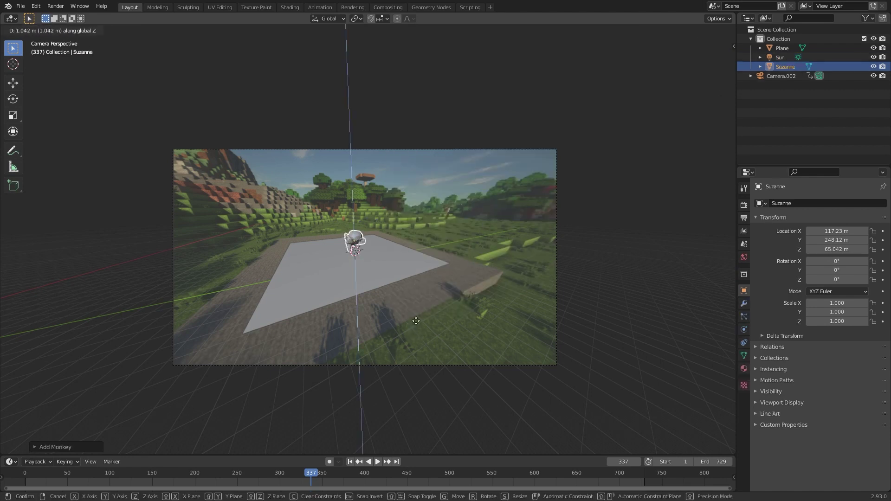
{"action": "key", "text": "Return"}
Step: Tilt the monkey head freely to about X -34.6°, Y 6.51° and Z -15.4°, finishing in the right side view
{"action": "key", "text": "r"}
{"action": "left_click", "coordinate": [477, 233]}
{"action": "middle_click_drag", "start_coordinate": [477, 234], "coordinate": [390, 275]}
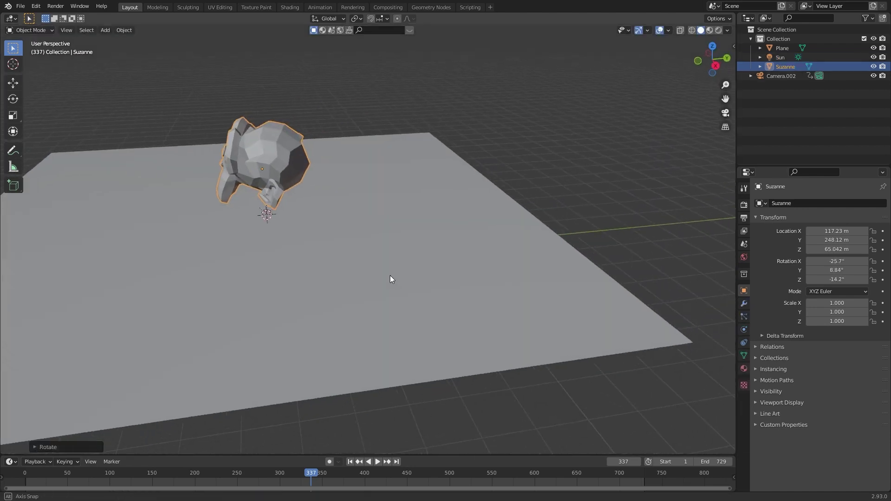
{"action": "left_click", "coordinate": [718, 67]}
{"action": "key", "text": "r"}
{"action": "left_click", "coordinate": [392, 103]}
Step: Enlarge the monkey head to a scale of about 2.465 and rest it on the plane at about Y 248.59 m, Z 65.45 m
{"action": "key", "text": "g"}
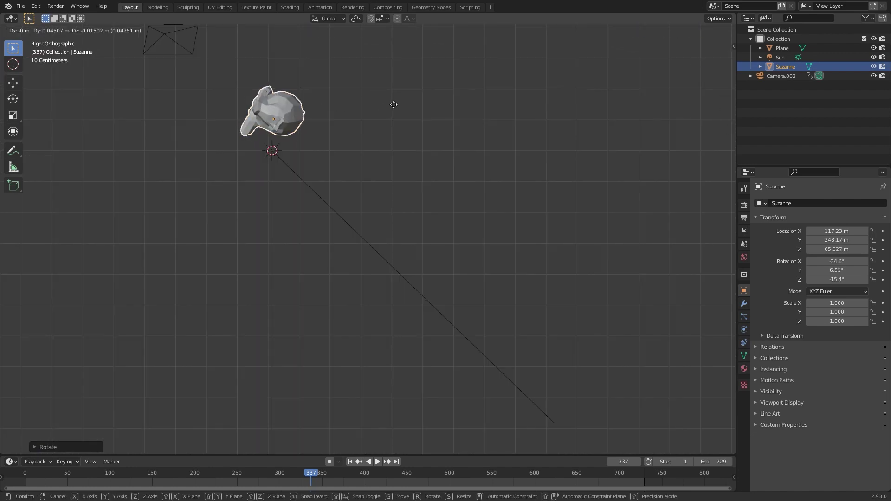
{"action": "left_click", "coordinate": [391, 125]}
{"action": "key", "text": "s"}
{"action": "left_click", "coordinate": [566, 135]}
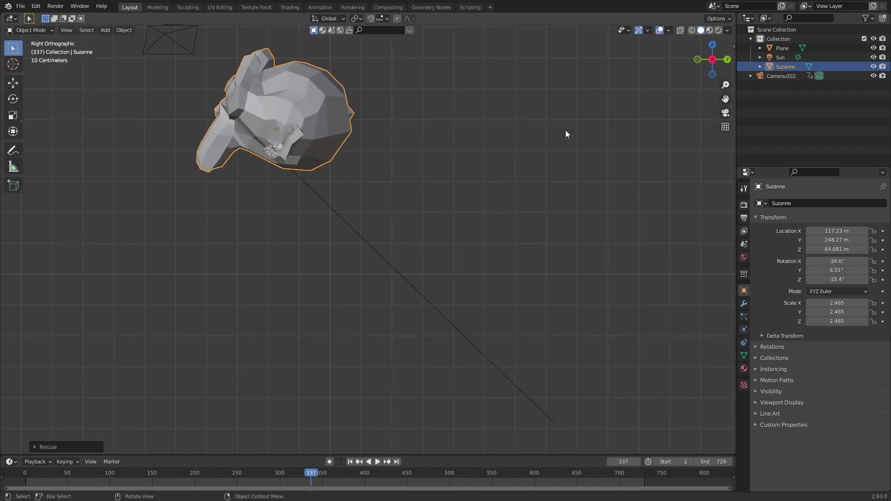
{"action": "key", "text": "g"}
{"action": "left_click", "coordinate": [576, 111]}
{"action": "key", "text": "KP_0"}
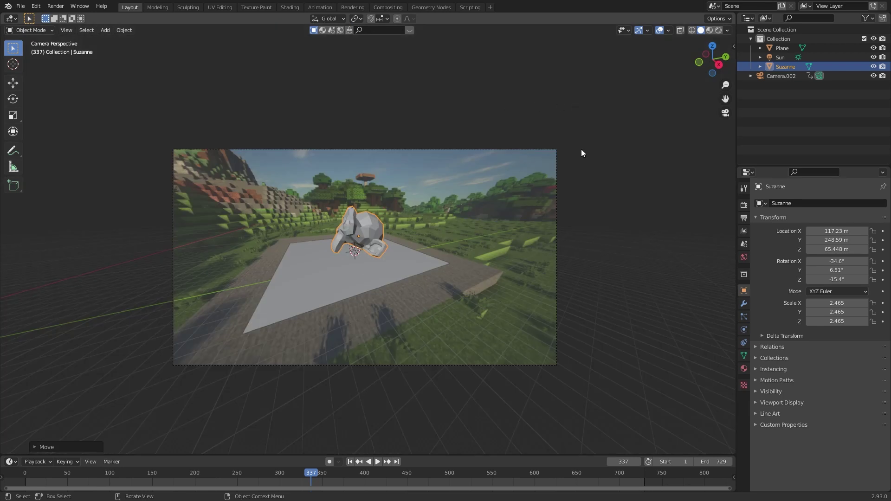
{"action": "left_click", "coordinate": [553, 210]}
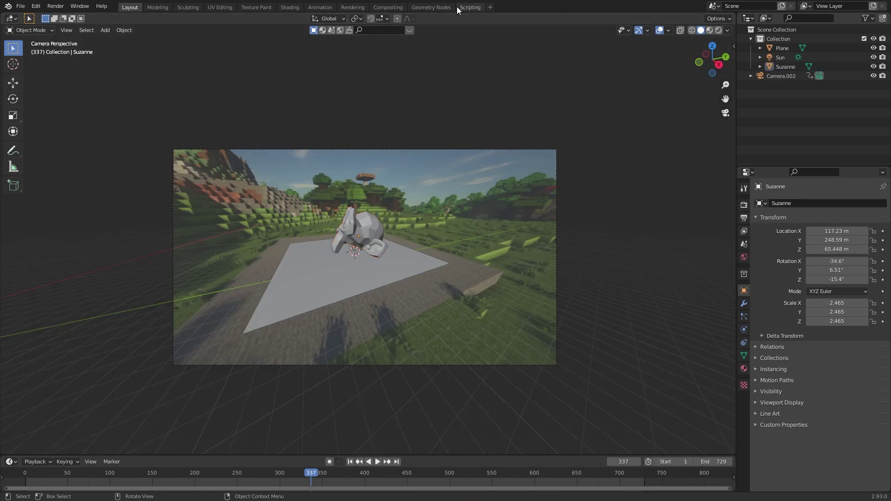
Step: Examine the rendered composite of the monkey head and sunlit plane against the Minecraft footage
{"action": "left_click", "coordinate": [339, 7]}
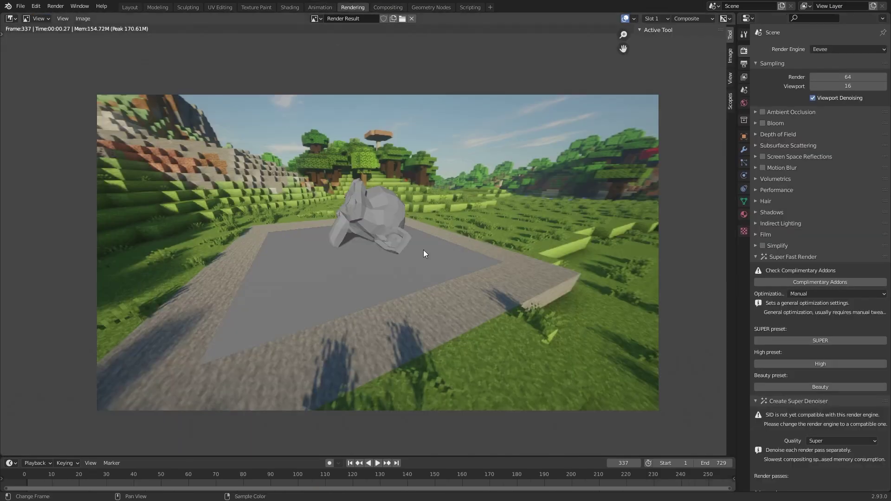
{"action": "scroll", "coordinate": [423, 249], "scroll_direction": "up", "scroll_amount": 2}
{"action": "middle_click_drag", "start_coordinate": [209, 313], "coordinate": [309, 247]}
{"action": "middle_click_drag", "start_coordinate": [445, 217], "coordinate": [343, 310]}
{"action": "scroll", "coordinate": [304, 370], "scroll_direction": "down", "scroll_amount": 1}
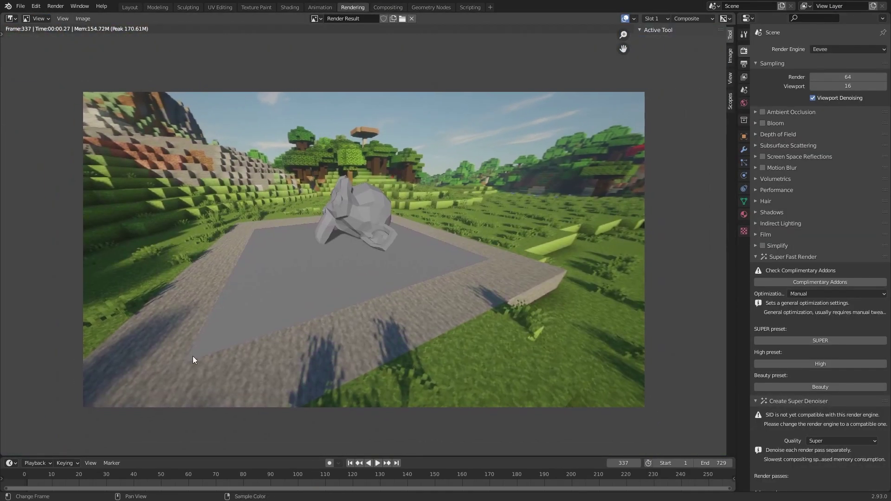
{"action": "left_click", "coordinate": [129, 8]}
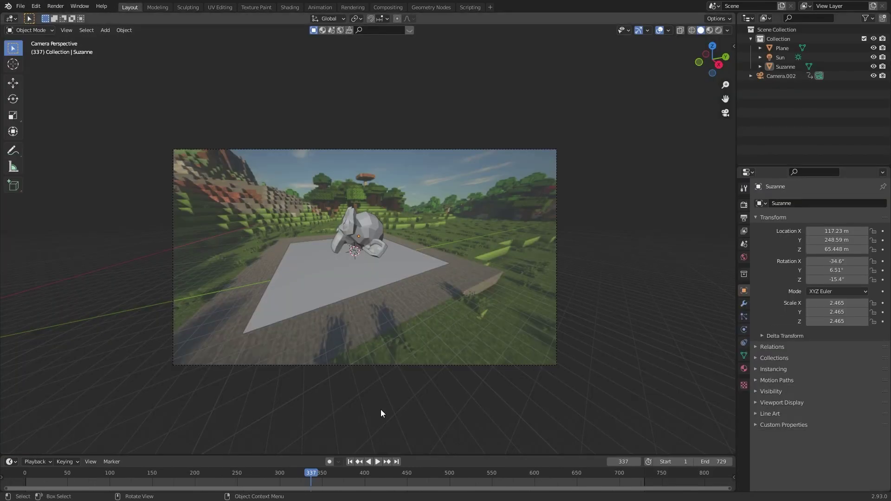
Step: Scrub through the animation to frame 689 to check that the monkey head and plane track the footage
{"action": "left_click", "coordinate": [449, 472]}
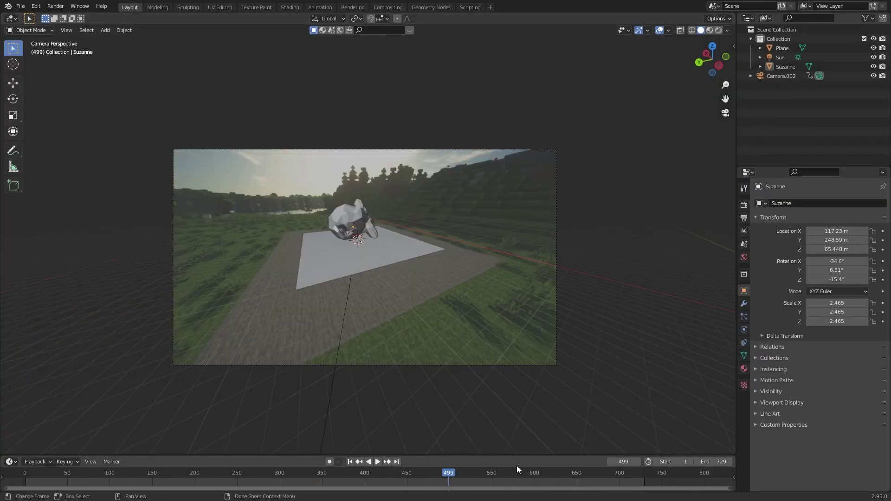
{"action": "left_click_drag", "start_coordinate": [452, 470], "coordinate": [243, 480]}
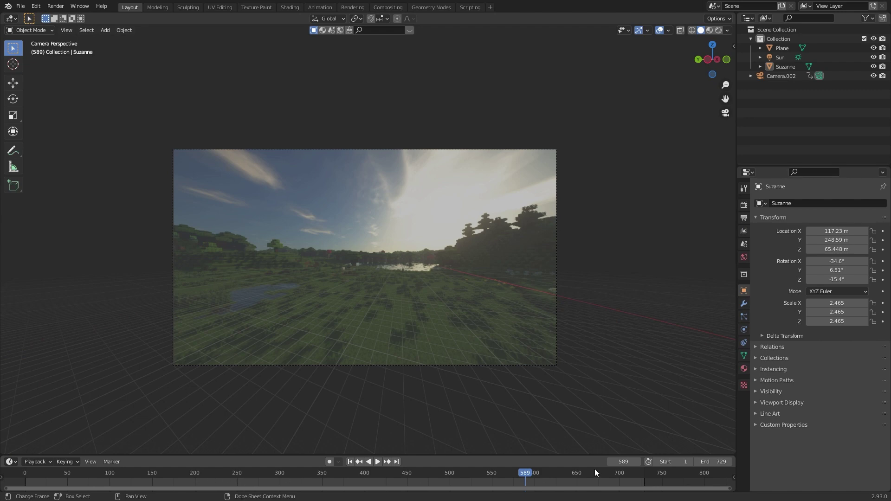
{"action": "left_click", "coordinate": [564, 473]}
{"action": "left_click", "coordinate": [610, 474]}
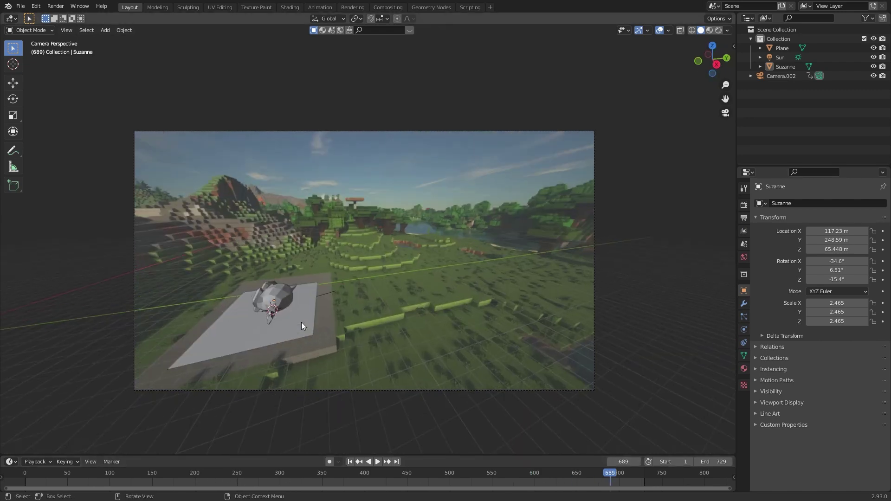
Step: Play the animation from frame 1 through the camera to check how the monkey head and plane track the footage
{"action": "scroll", "coordinate": [301, 322], "scroll_direction": "up", "scroll_amount": 4}
{"action": "middle_click_drag", "start_coordinate": [303, 320], "coordinate": [413, 200], "text": "shift"}
{"action": "key", "text": "shift+Left"}
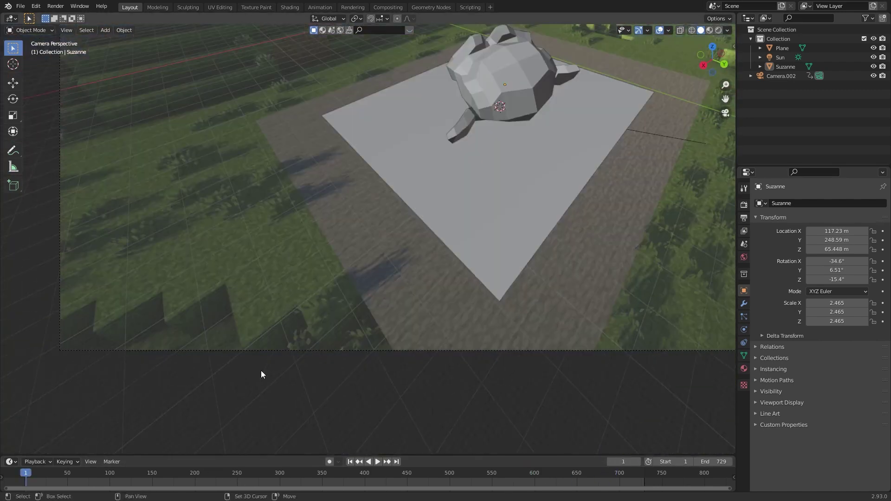
{"action": "key", "text": "space"}
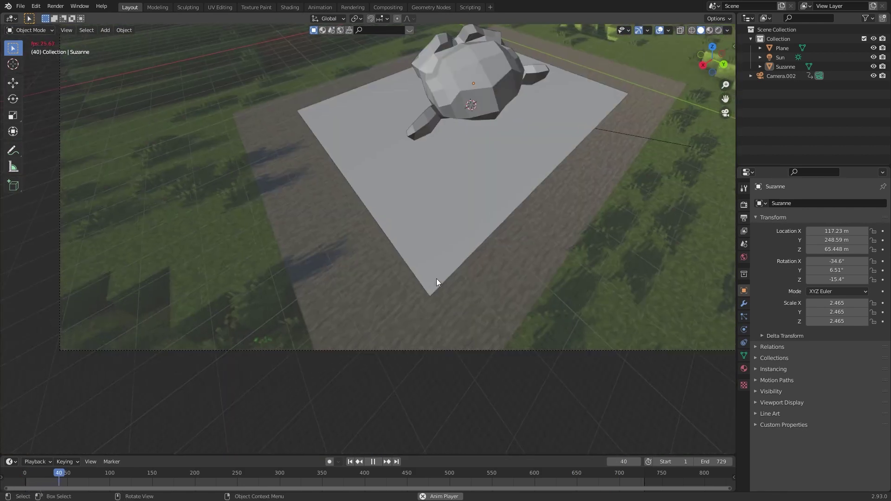
{"action": "middle_click_drag", "start_coordinate": [494, 195], "coordinate": [457, 271], "text": "shift"}
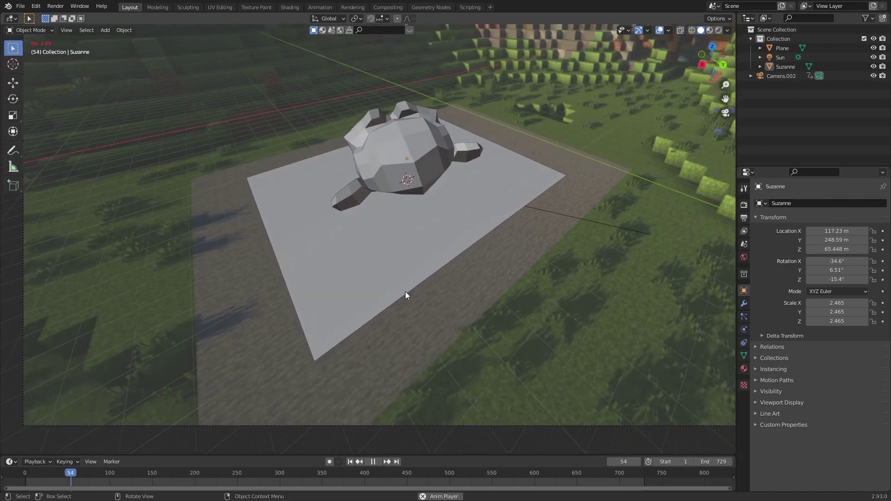
{"action": "scroll", "coordinate": [454, 246], "scroll_direction": "down", "scroll_amount": 2}
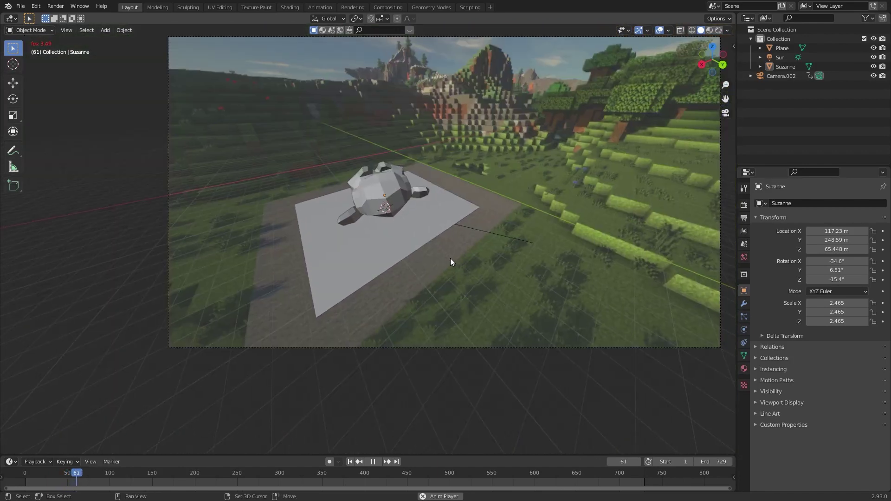
{"action": "key", "text": "space"}
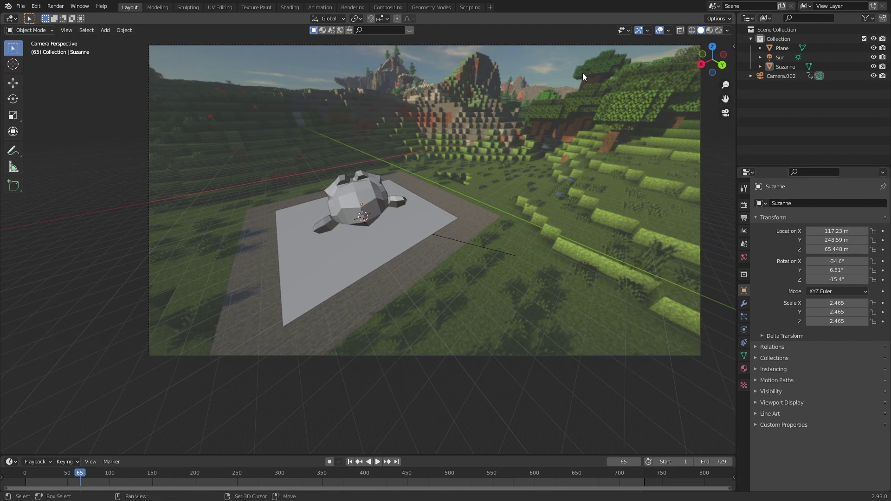
Step: Set the render output file format to FFmpeg Video and choose an encoding preset
{"action": "middle_click_drag", "start_coordinate": [709, 114], "coordinate": [644, 173], "text": "shift"}
{"action": "left_click", "coordinate": [743, 204]}
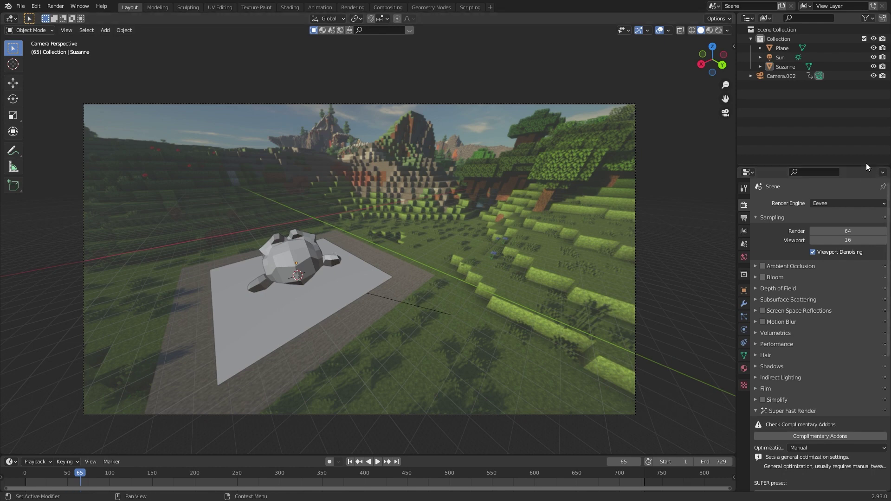
{"action": "key", "text": "Home"}
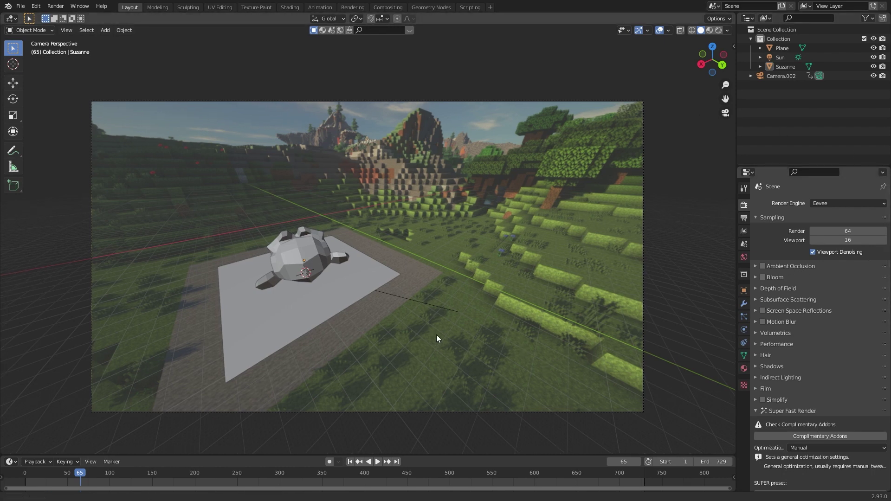
{"action": "left_click", "coordinate": [742, 218]}
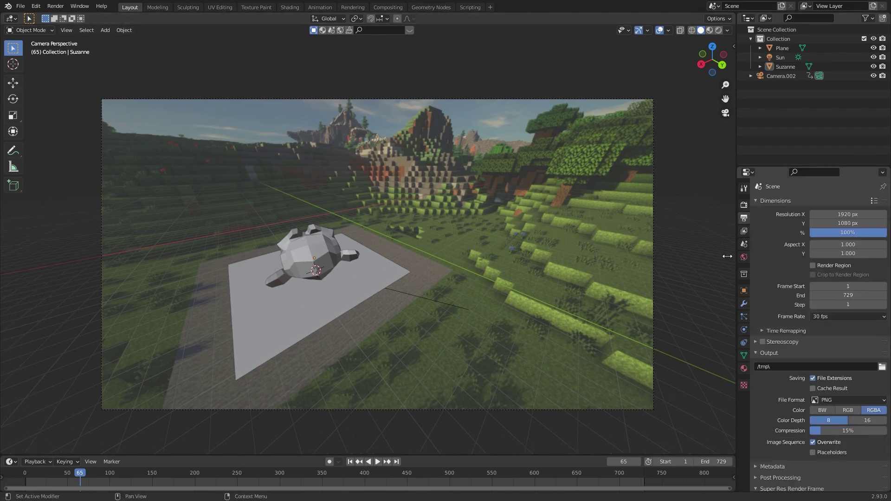
{"action": "left_click", "coordinate": [862, 401]}
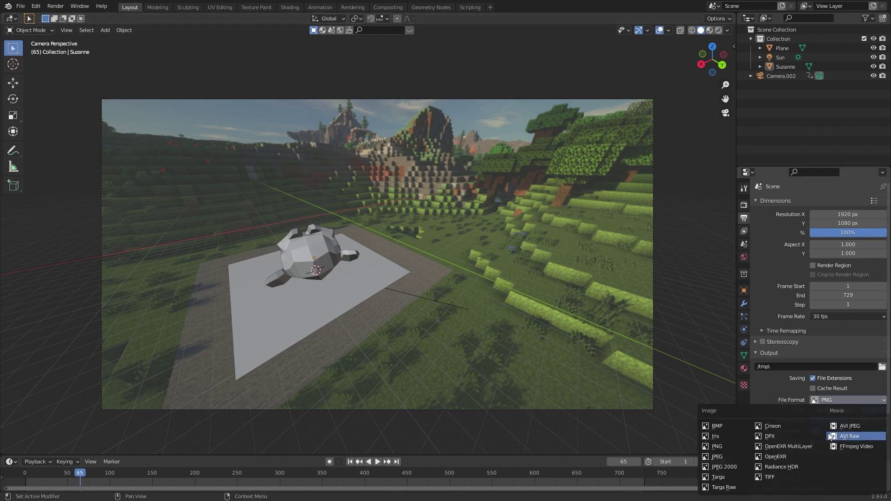
{"action": "left_click", "coordinate": [846, 436]}
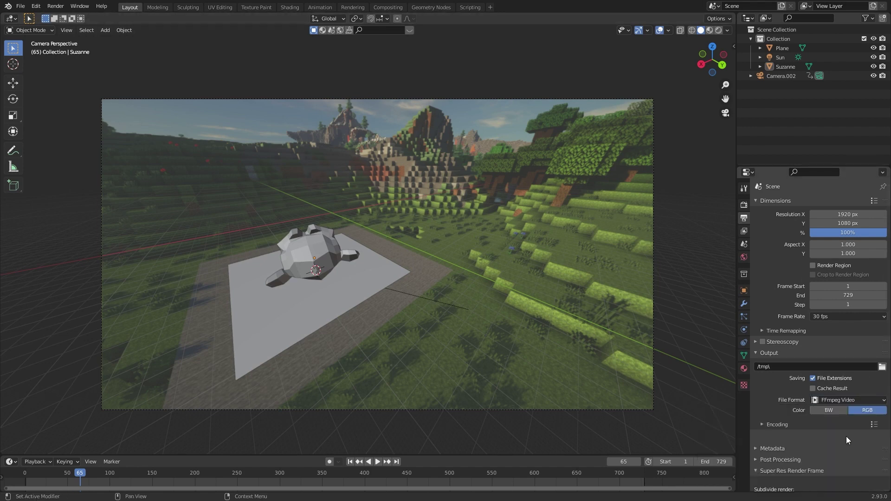
{"action": "left_click", "coordinate": [875, 424]}
{"action": "left_click", "coordinate": [858, 379]}
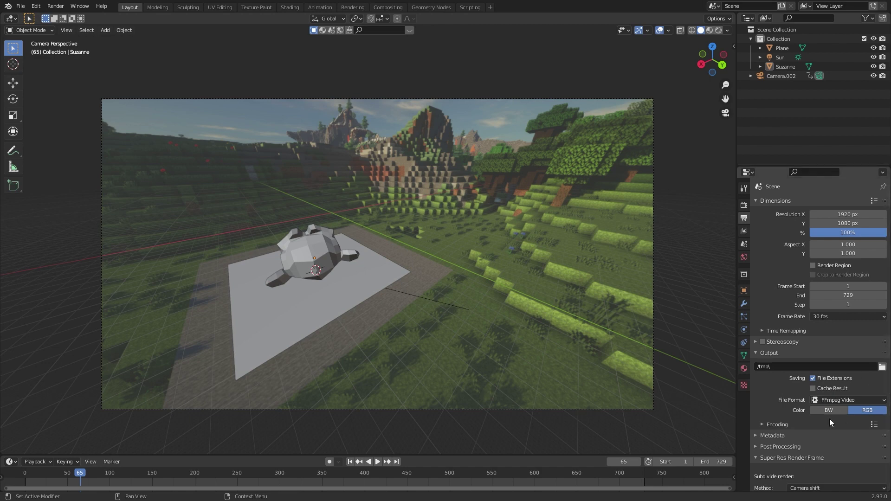
{"action": "middle_click_drag", "start_coordinate": [385, 296], "coordinate": [384, 326], "text": "shift"}
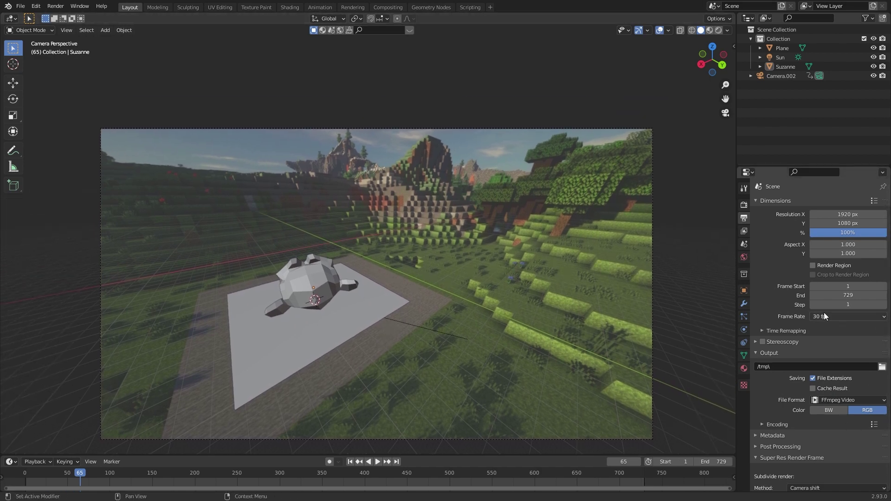
{"action": "middle_click_drag", "start_coordinate": [555, 365], "coordinate": [554, 338], "text": "shift"}
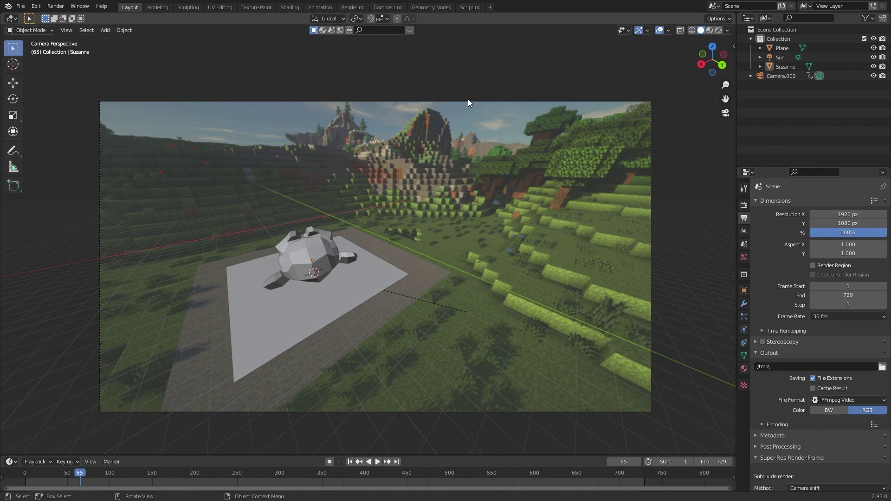
Step: Examine the render settings and the monkey head on the plane from outside the camera view
{"action": "left_click", "coordinate": [743, 205]}
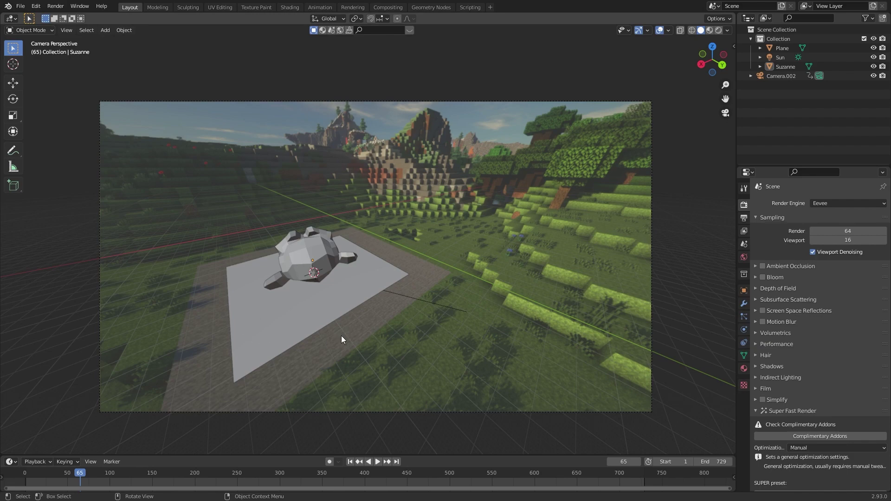
{"action": "middle_click", "coordinate": [404, 303]}
{"action": "scroll", "coordinate": [405, 303], "scroll_direction": "down", "scroll_amount": 12}
{"action": "middle_click_drag", "start_coordinate": [404, 303], "coordinate": [481, 312]}
{"action": "scroll", "coordinate": [481, 311], "scroll_direction": "up", "scroll_amount": 5}
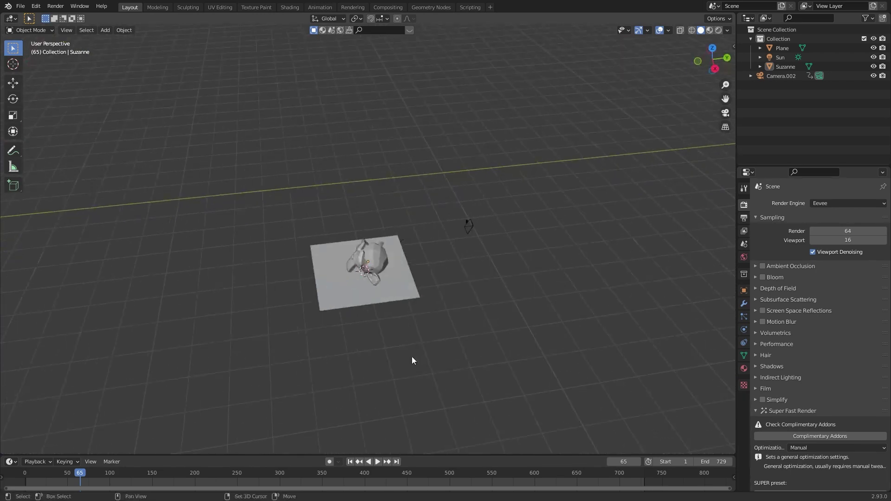
{"action": "middle_click_drag", "start_coordinate": [411, 357], "coordinate": [419, 331], "text": "shift"}
{"action": "scroll", "coordinate": [418, 331], "scroll_direction": "up", "scroll_amount": 5}
Step: Open the recent Lego fluid simulation project, discarding the changes to the current scene
{"action": "left_click", "coordinate": [21, 7]}
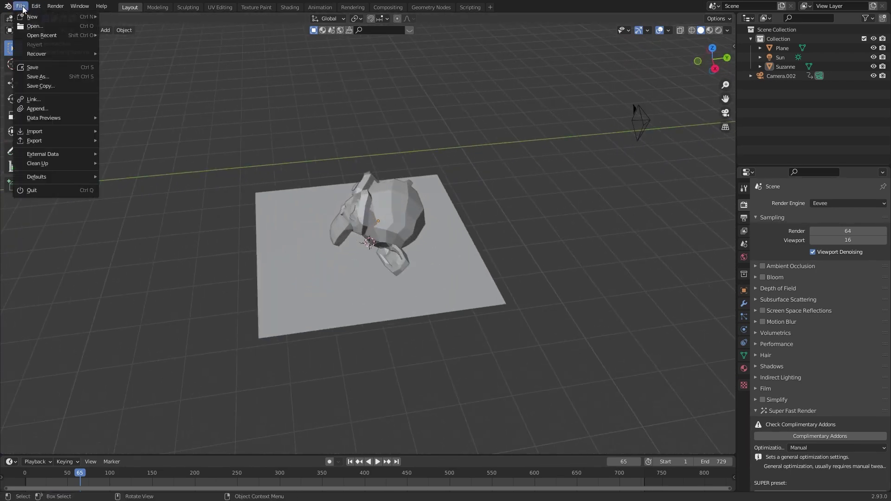
{"action": "mouse_move", "coordinate": [33, 35]}
{"action": "left_click", "coordinate": [122, 35]}
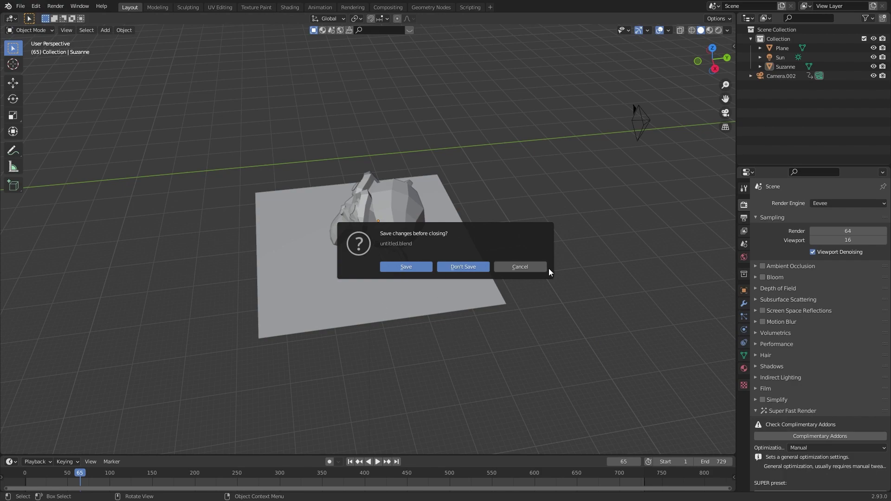
{"action": "left_click", "coordinate": [463, 266]}
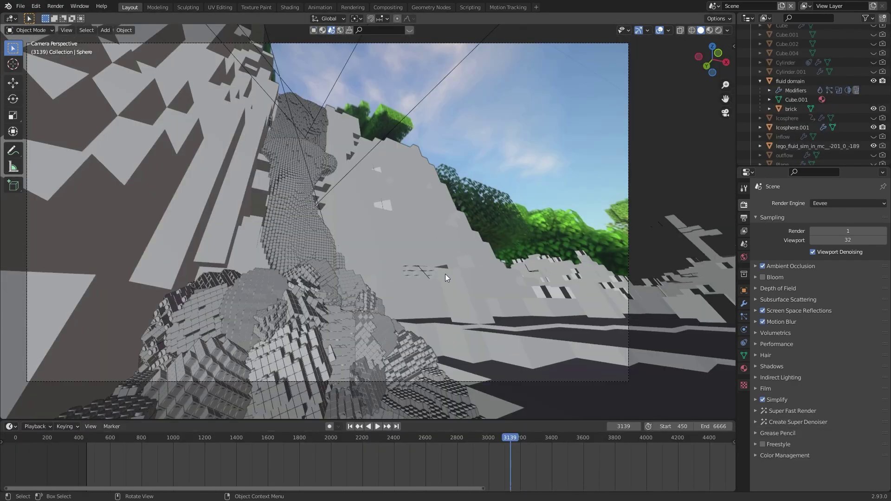
Step: Examine the Lego waterfall and the surrounding imported Minecraft terrain in Material Preview shading
{"action": "mouse_move", "coordinate": [383, 246]}
{"action": "middle_mouse_down"}
{"action": "mouse_move", "coordinate": [447, 263]}
{"action": "mouse_move", "coordinate": [435, 308]}
{"action": "mouse_move", "coordinate": [388, 345]}
{"action": "mouse_move", "coordinate": [333, 327]}
{"action": "mouse_move", "coordinate": [443, 241]}
{"action": "mouse_move", "coordinate": [385, 255]}
{"action": "mouse_move", "coordinate": [349, 292]}
{"action": "mouse_move", "coordinate": [452, 220]}
{"action": "mouse_move", "coordinate": [374, 280]}
{"action": "mouse_move", "coordinate": [388, 327]}
{"action": "middle_mouse_up"}
{"action": "left_click", "coordinate": [450, 159]}
{"action": "left_click", "coordinate": [709, 30]}
{"action": "scroll", "coordinate": [389, 327], "scroll_direction": "up", "scroll_amount": 6}
{"action": "scroll", "coordinate": [411, 344], "scroll_direction": "up", "scroll_amount": 2}
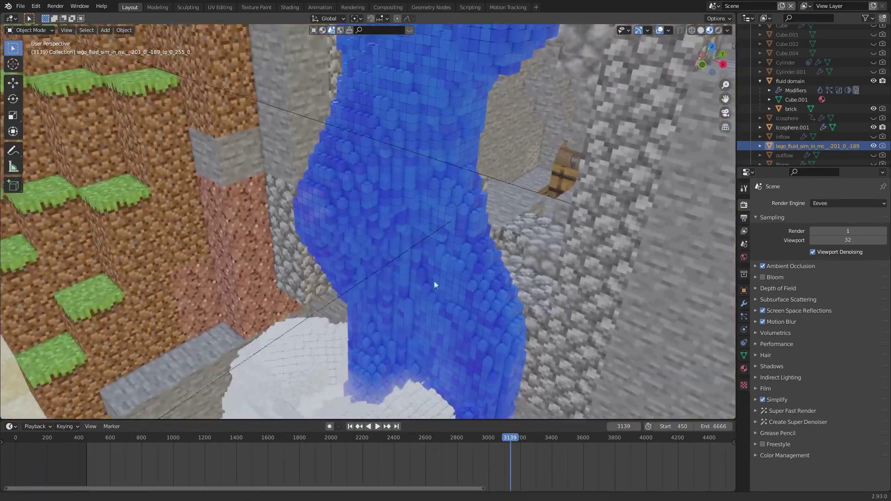
{"action": "middle_click_drag", "start_coordinate": [435, 282], "coordinate": [80, 293], "text": "shift"}
{"action": "scroll", "coordinate": [378, 152], "scroll_direction": "down", "scroll_amount": 4}
{"action": "middle_click_drag", "start_coordinate": [378, 154], "coordinate": [413, 52]}
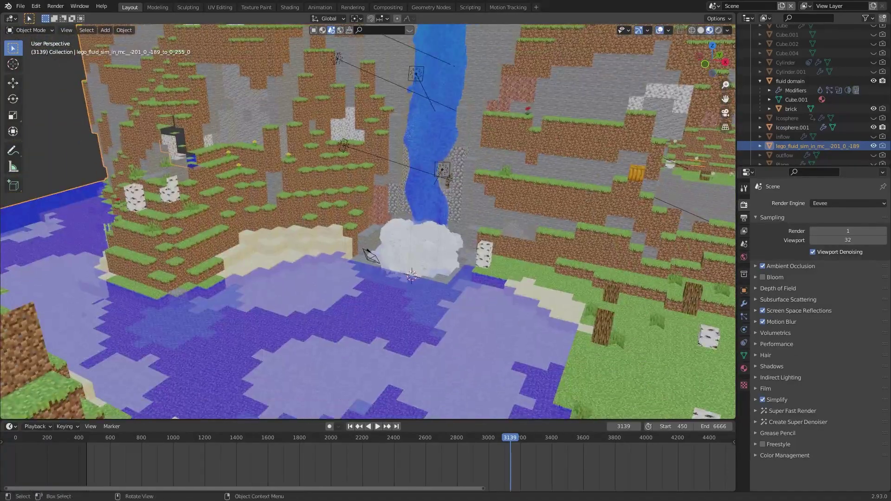